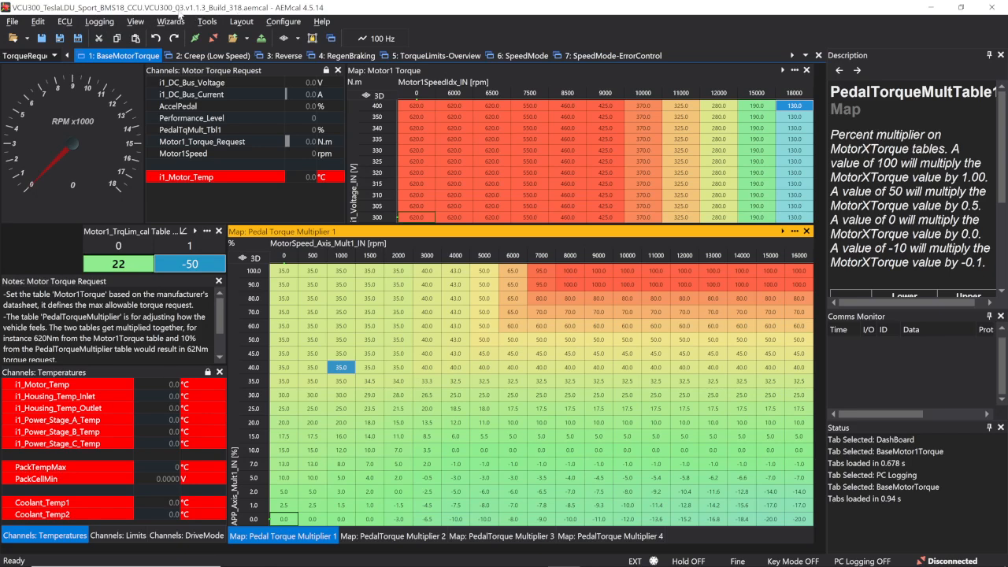
Step: Start a calibration comparison and filter the source files to the VCU200_04 calibration name
click(15, 23)
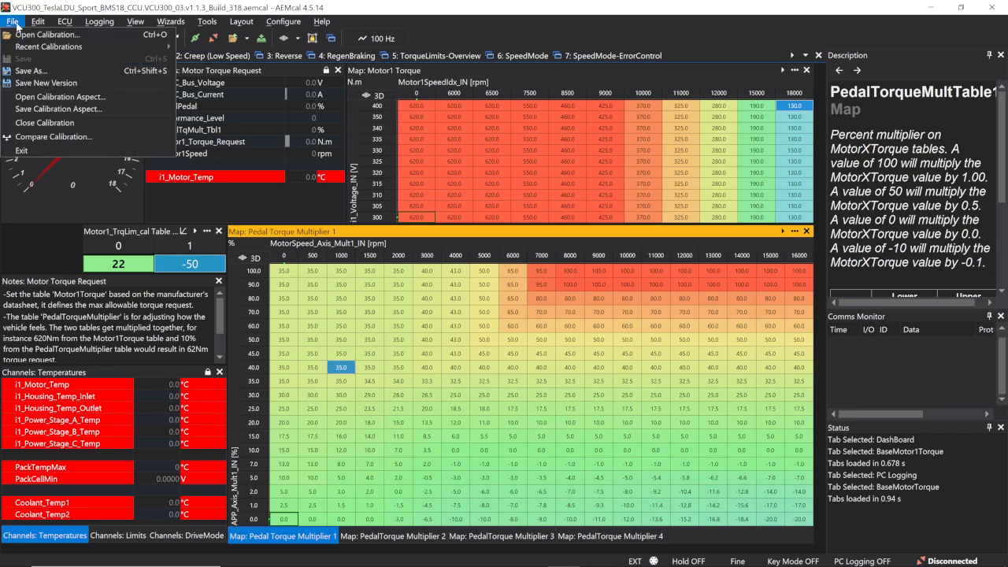
click(45, 139)
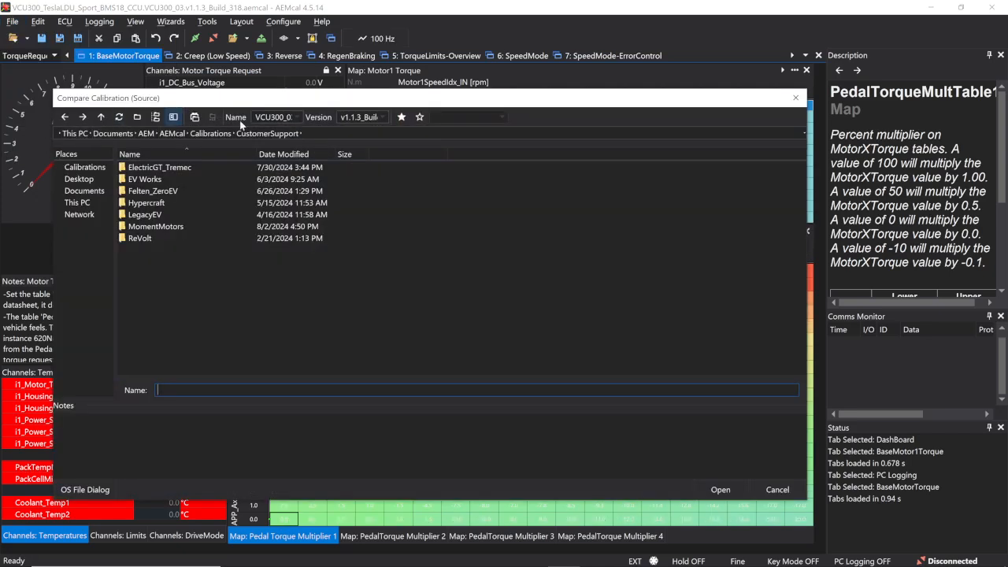
click(281, 117)
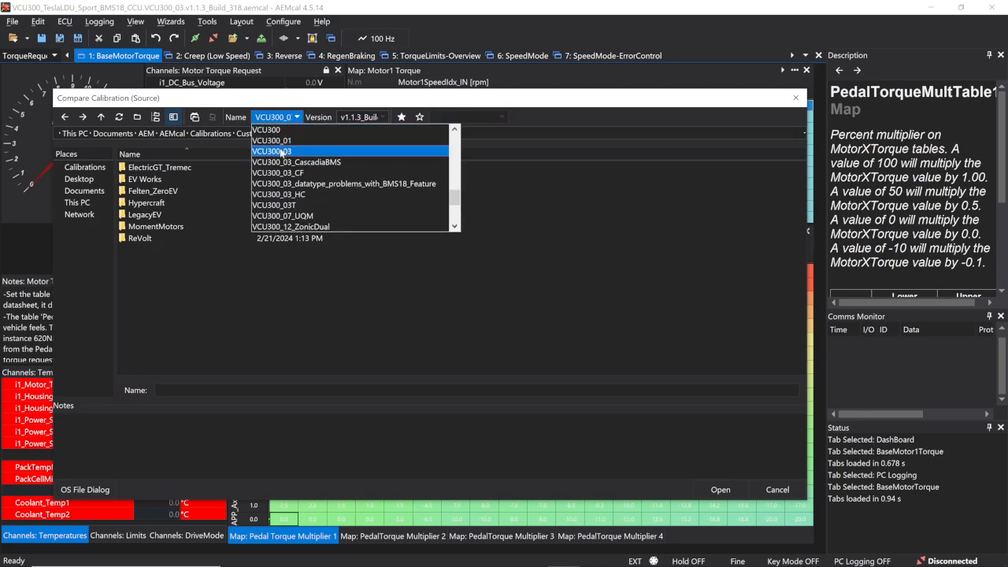
scroll(279, 150, up, 5)
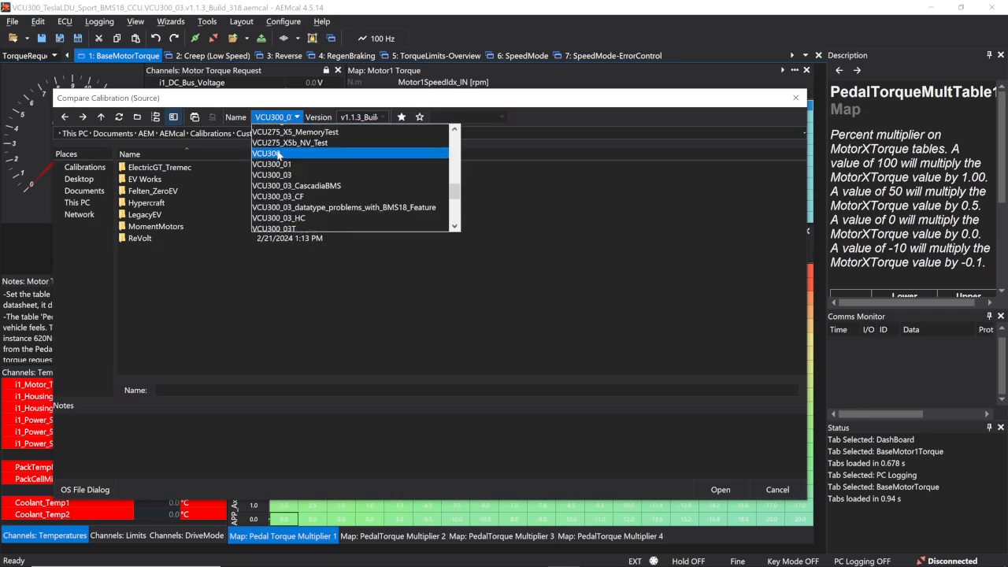
scroll(279, 154, up, 2)
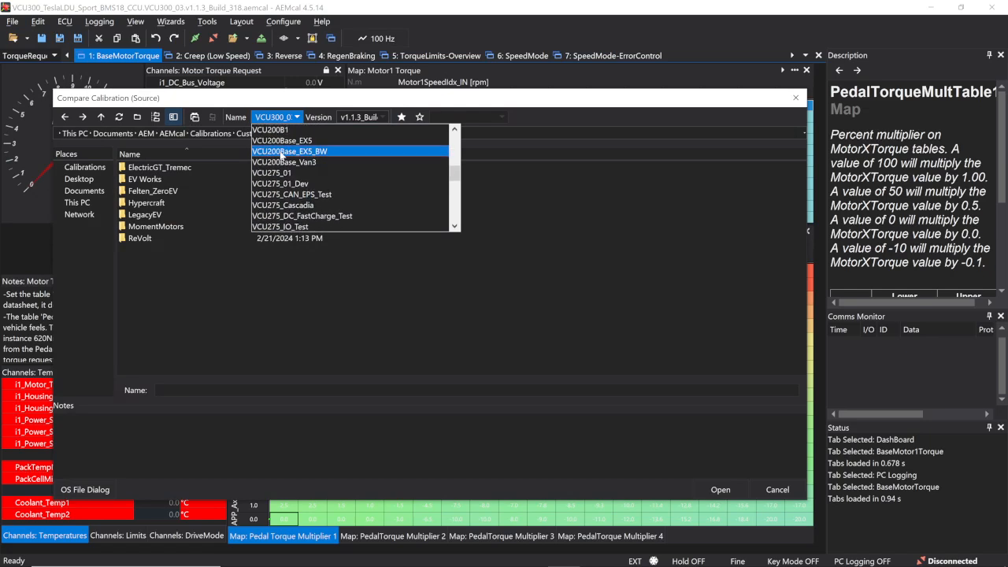
scroll(285, 165, up, 3)
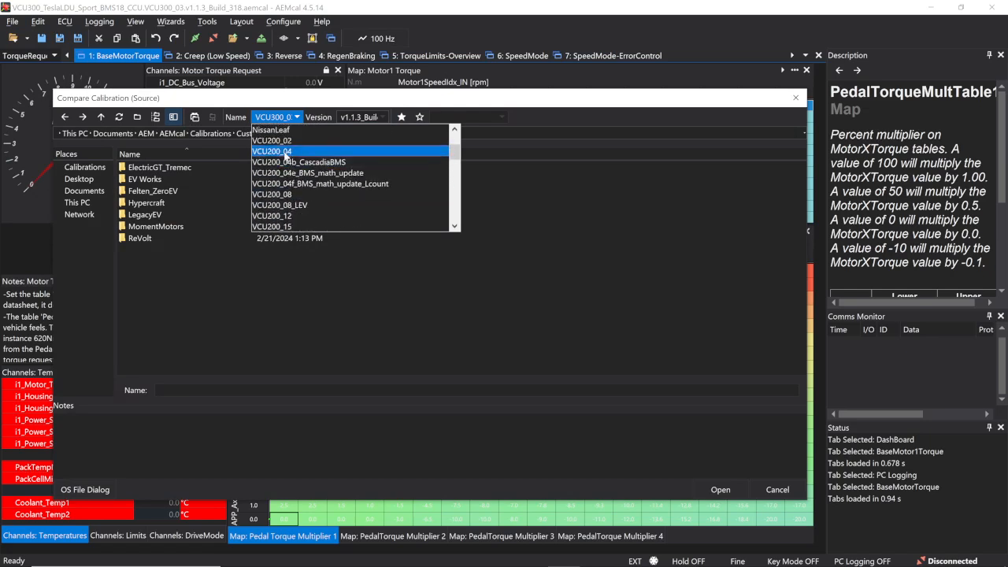
click(285, 151)
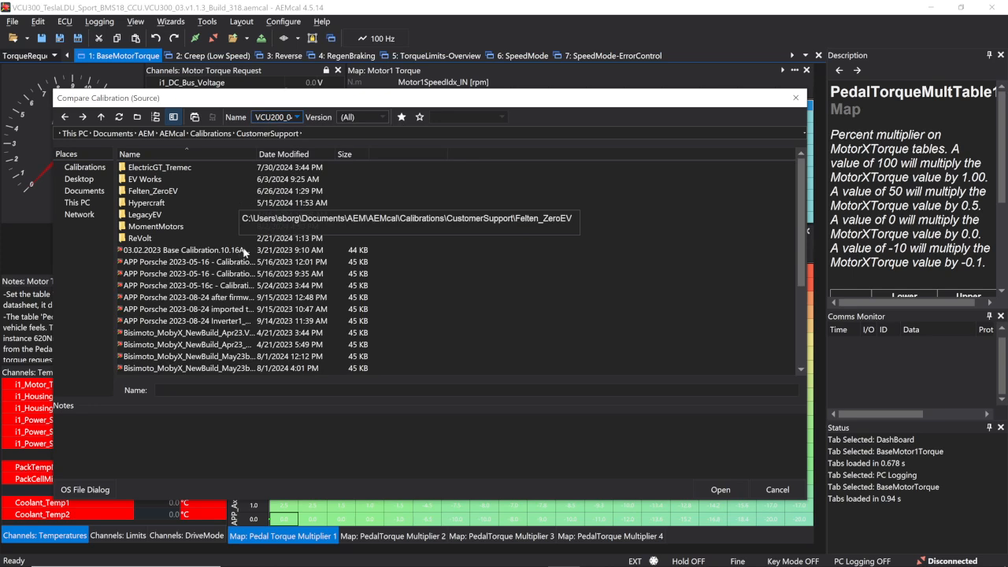
Step: Widen the file name column and load "APP Porsche 2023-08-24 after firmware merge.VCU200_04.v2.0.0_Build_701.aemcal" as the comparison source
drag(253, 155, 318, 155)
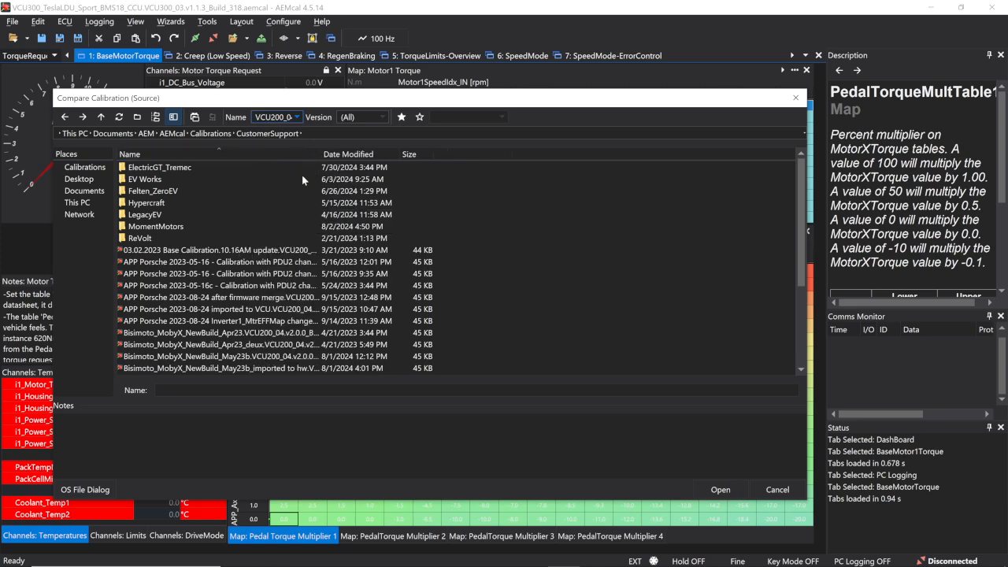
click(249, 299)
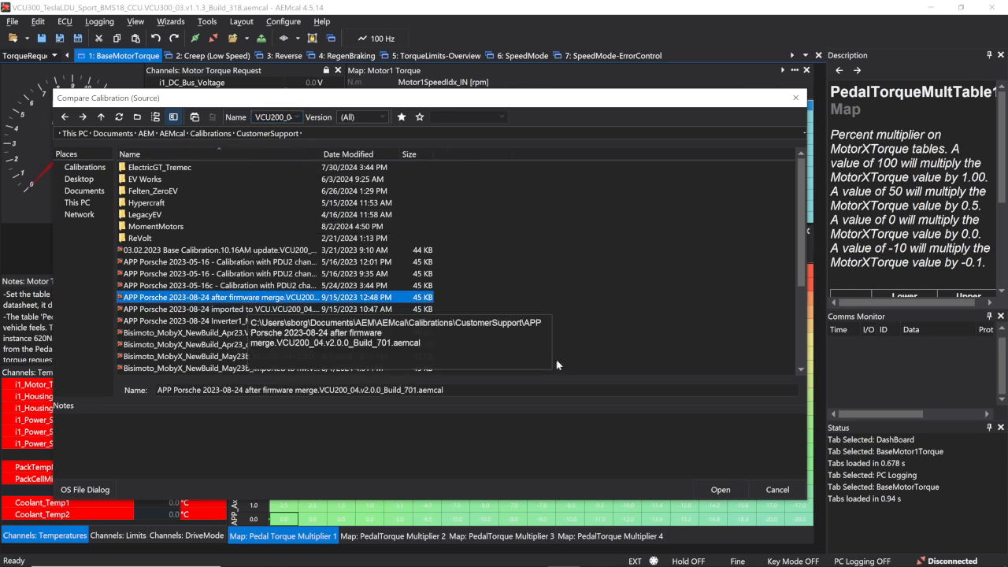
click(720, 489)
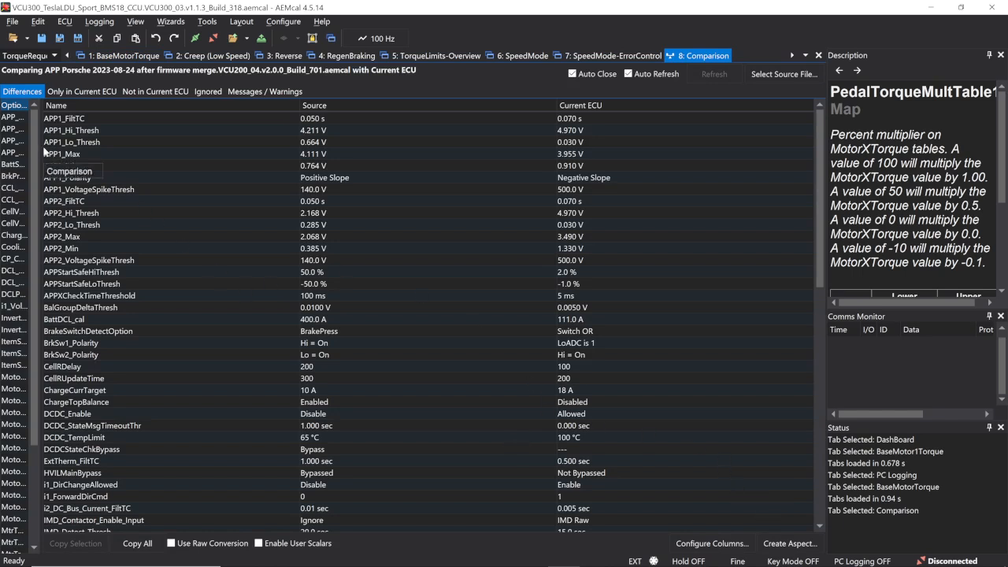
Step: Widen the list of differing tables and view the descriptions of APP1_FiltTC, APP1_Hi_Thresh and APP1_Lo_Thresh
drag(39, 152, 162, 152)
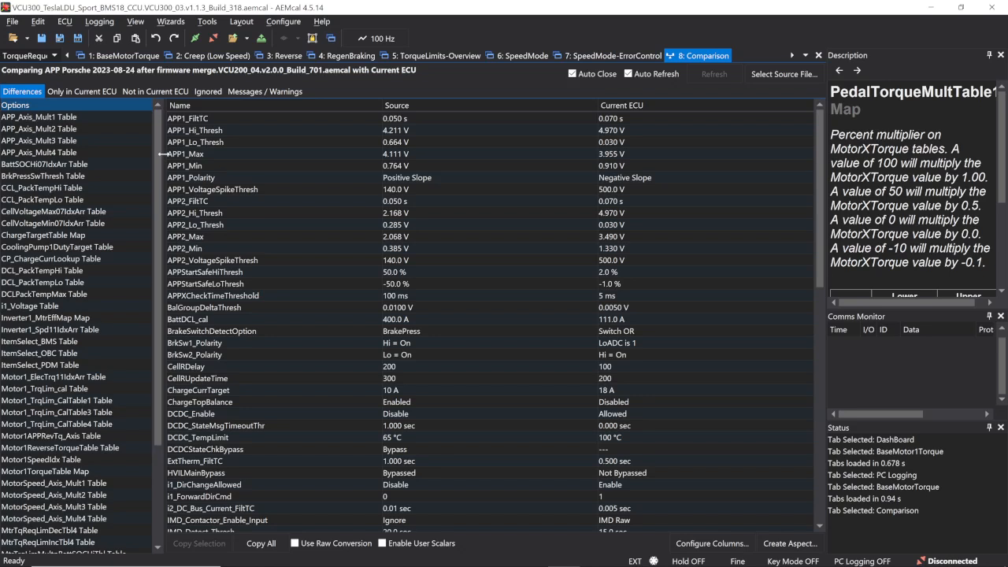
drag(163, 155, 157, 154)
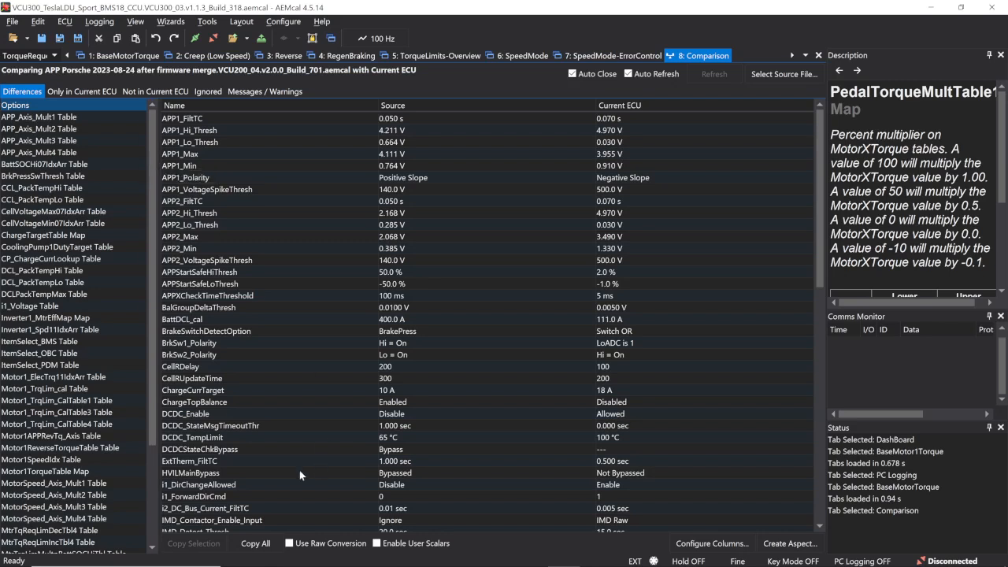
click(226, 118)
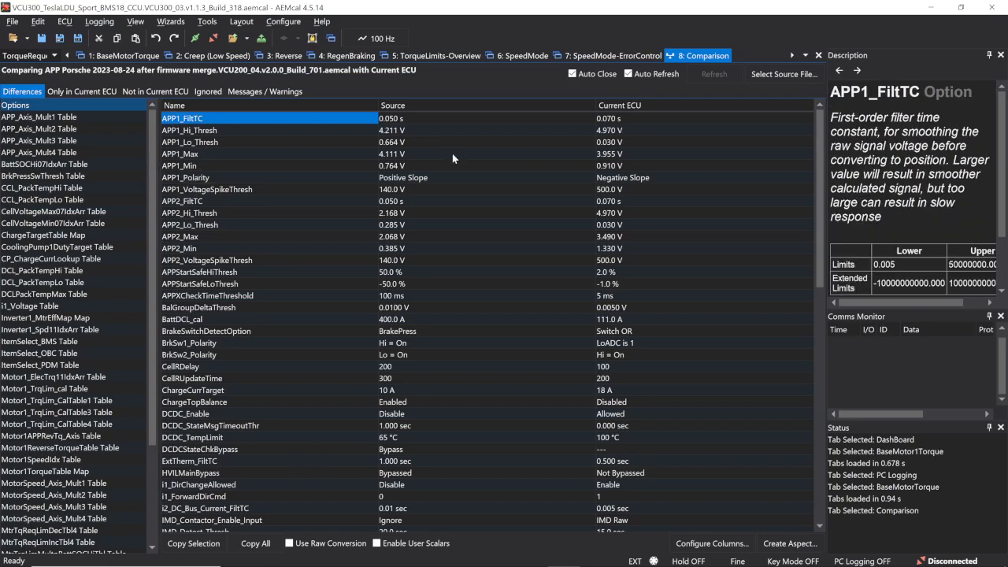
click(305, 126)
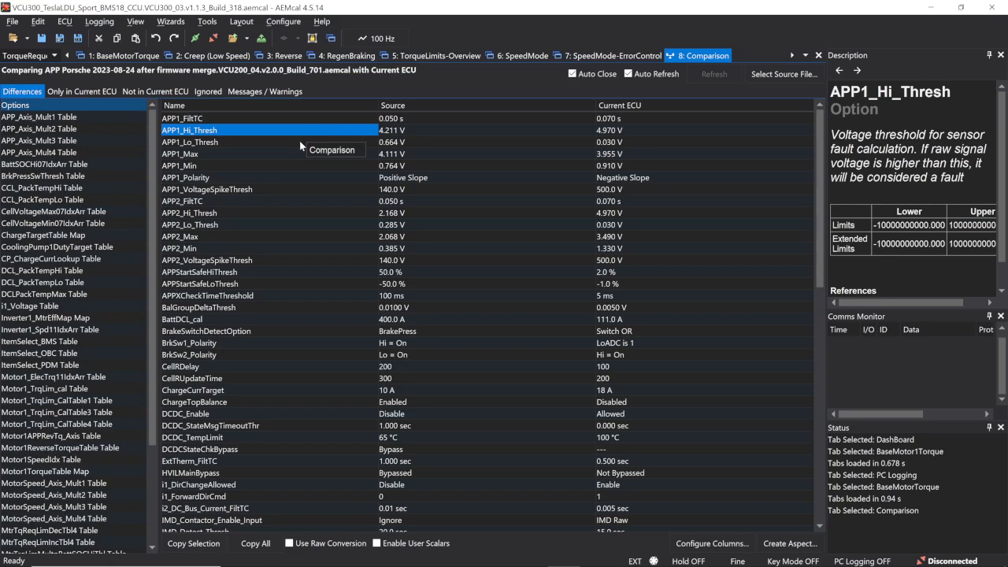
click(299, 142)
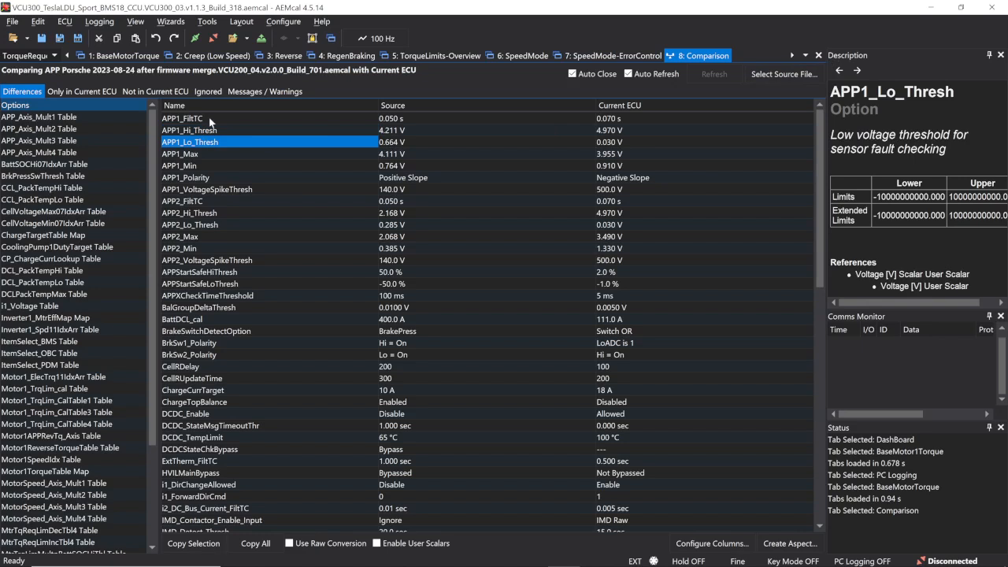
Step: Copy the source values of APP1_FiltTC through APP1_Min, and of APP1_Polarity, into the current calibration
drag(211, 118, 216, 158)
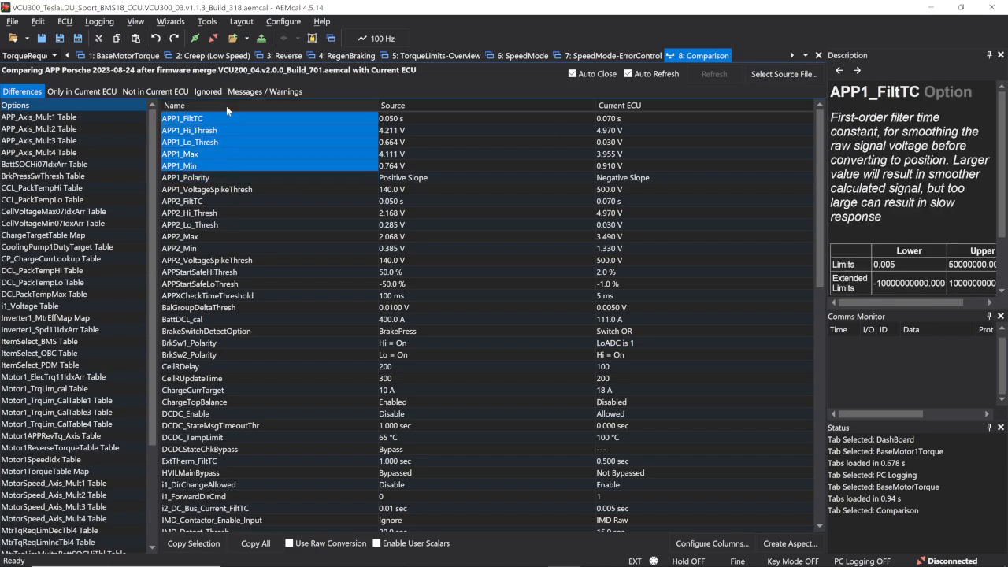
click(202, 549)
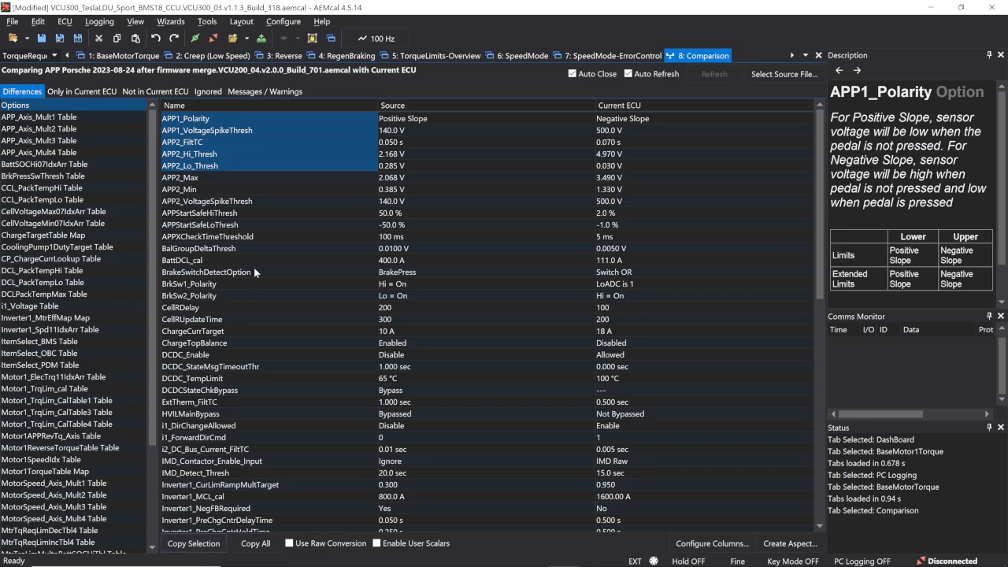
click(245, 249)
click(213, 116)
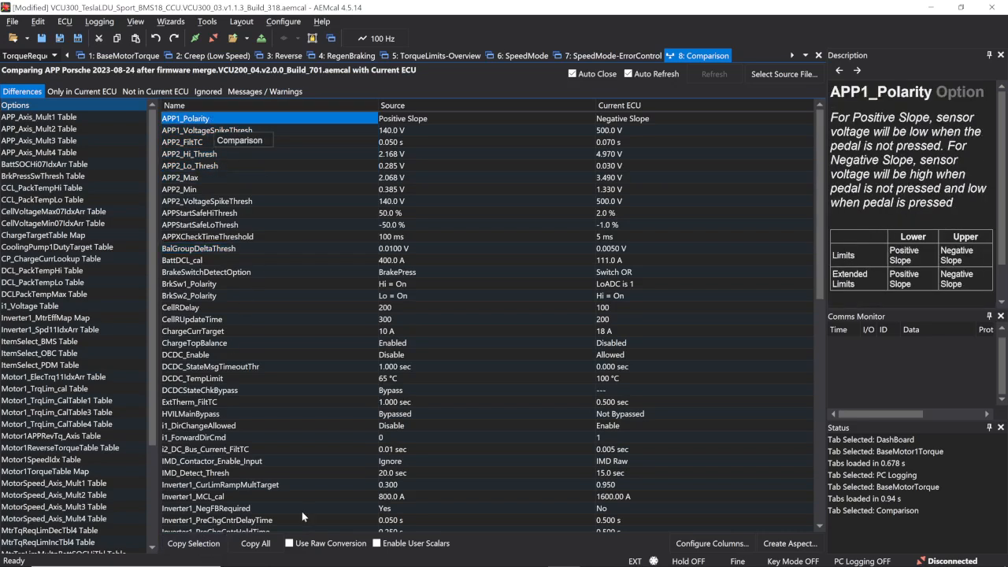
click(202, 543)
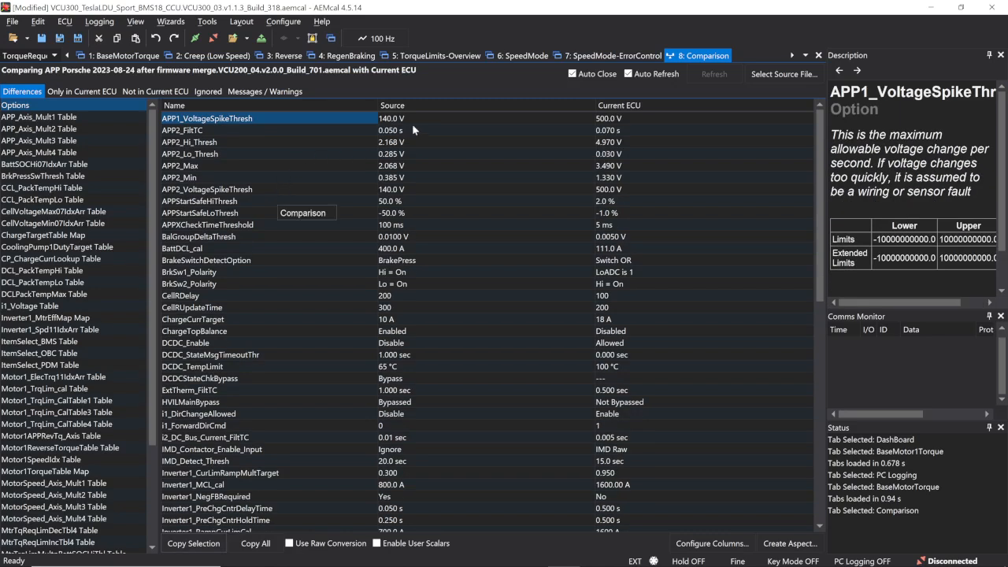
Step: Set the current ECU value of APP1_VoltageSpikeThresh to 150.0 V
click(418, 125)
click(608, 121)
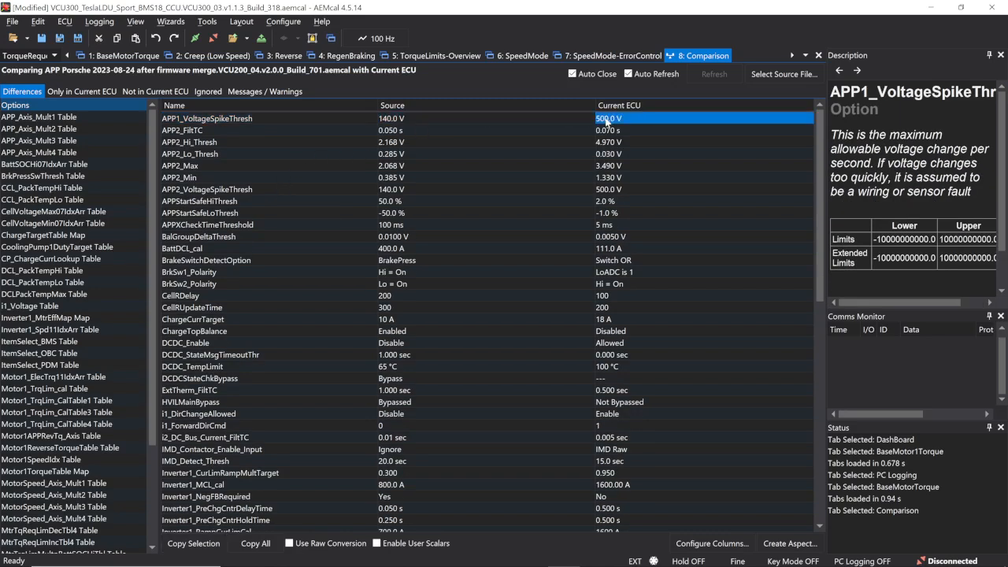
click(608, 121)
click(611, 118)
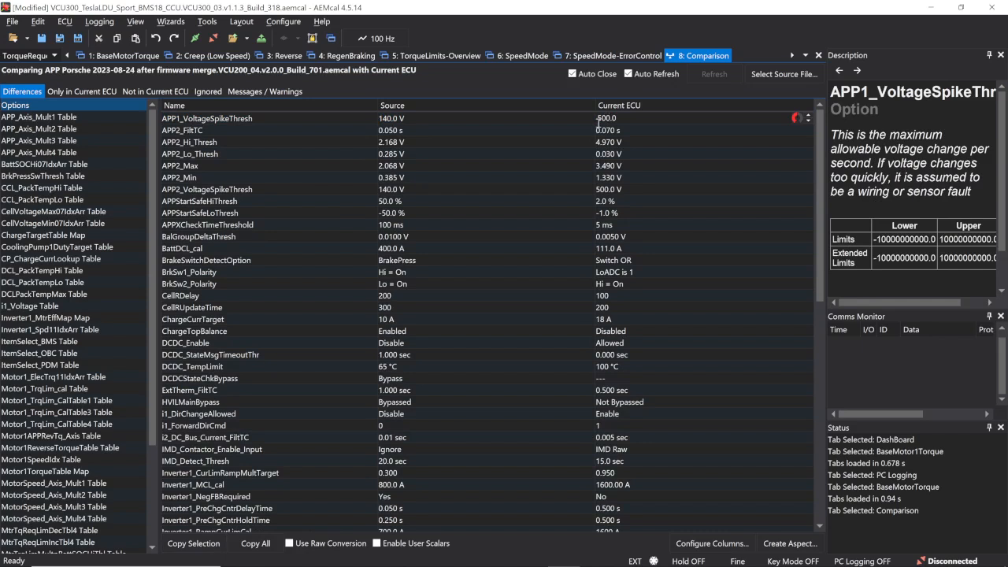
drag(600, 120, 583, 113)
text(14)
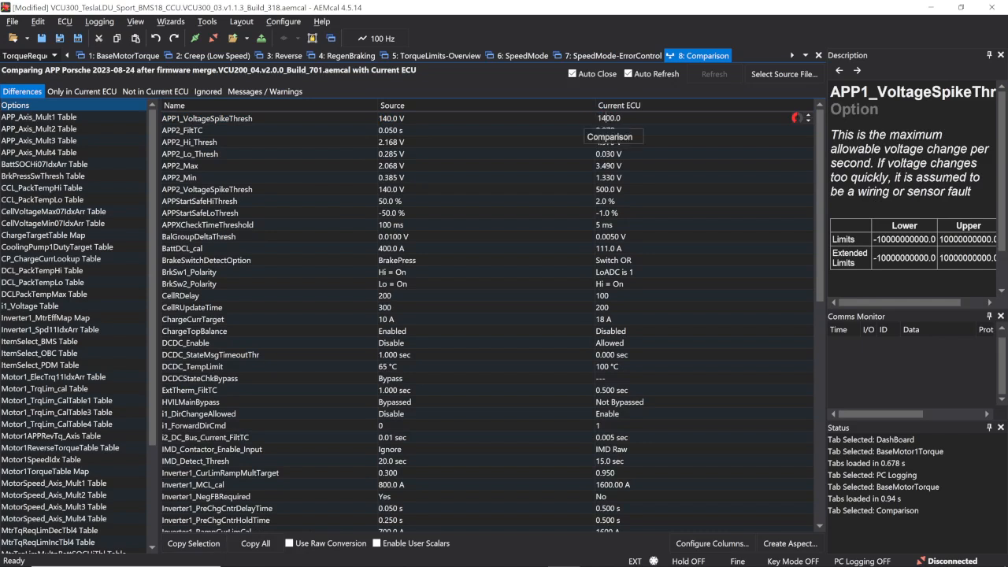
key(Delete)
key(BackSpace)
text(5)
key(Return)
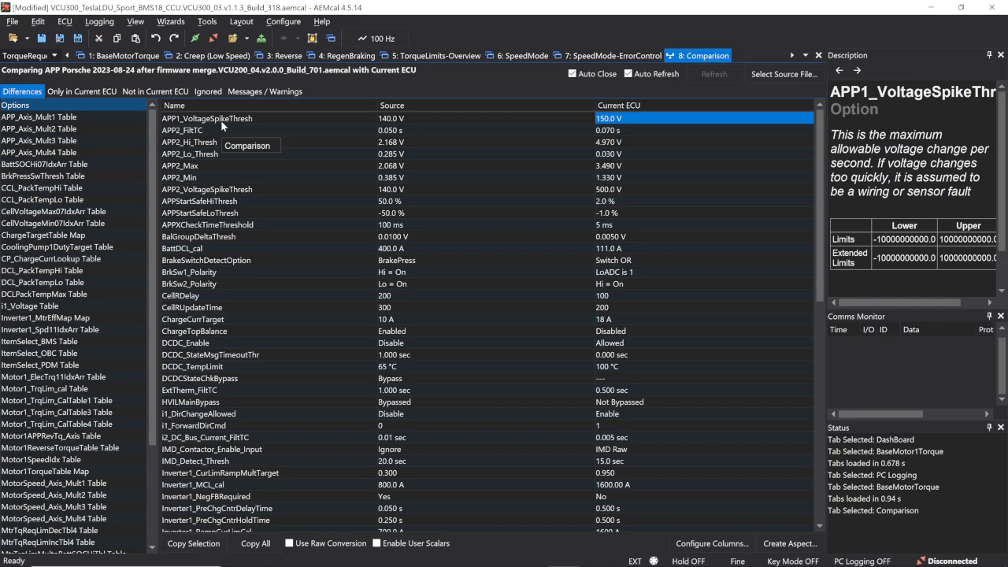
Step: Copy all differing option values from the source calibration into the current calibration
click(636, 131)
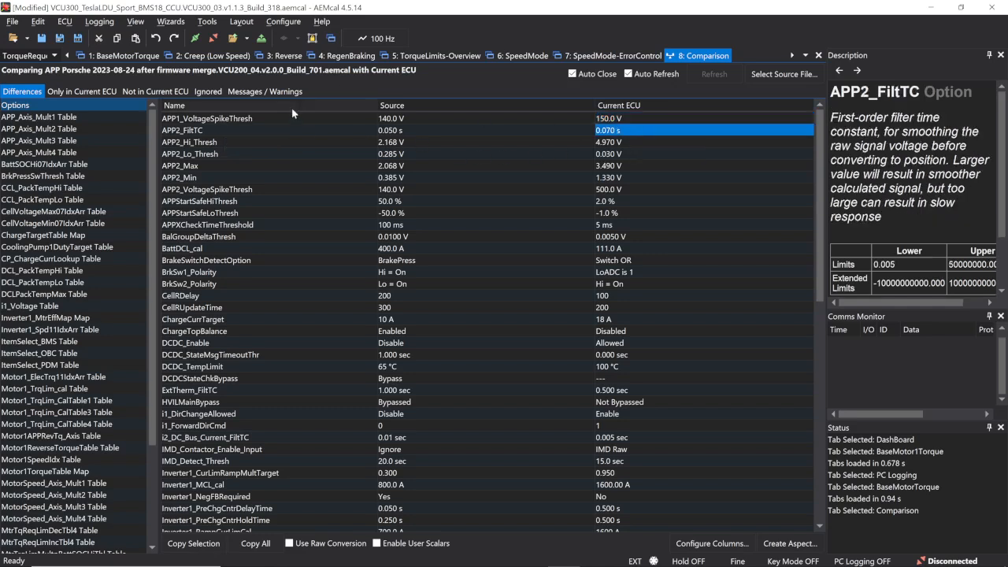
click(287, 132)
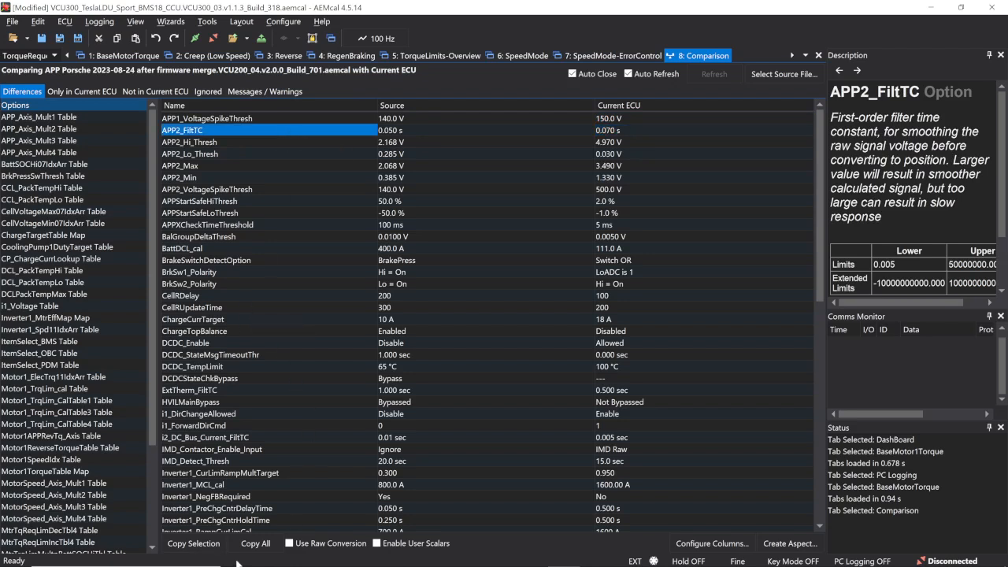
click(257, 544)
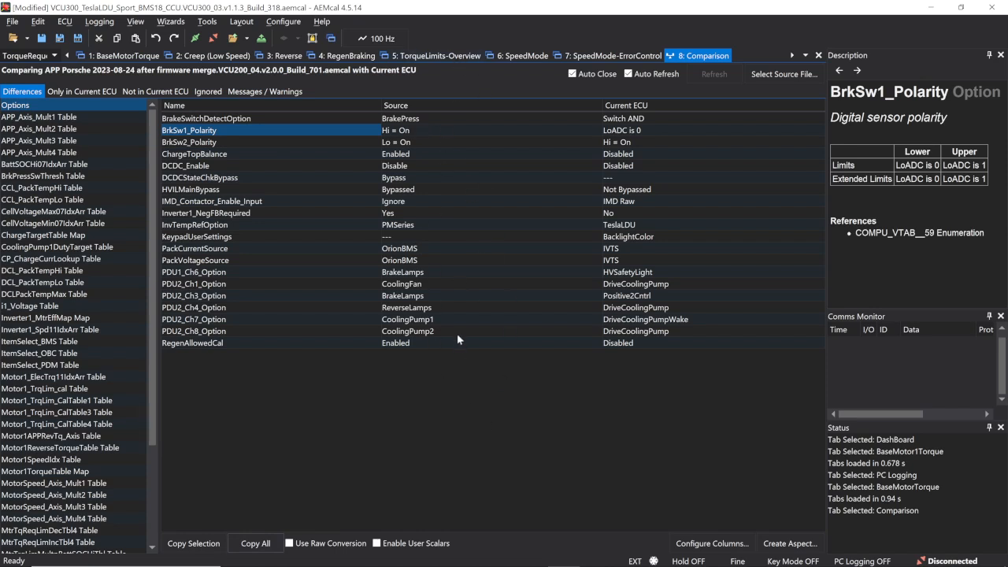
Step: Set the current ECU value of BrakeSwitchDetectOption to BrakePress
click(655, 119)
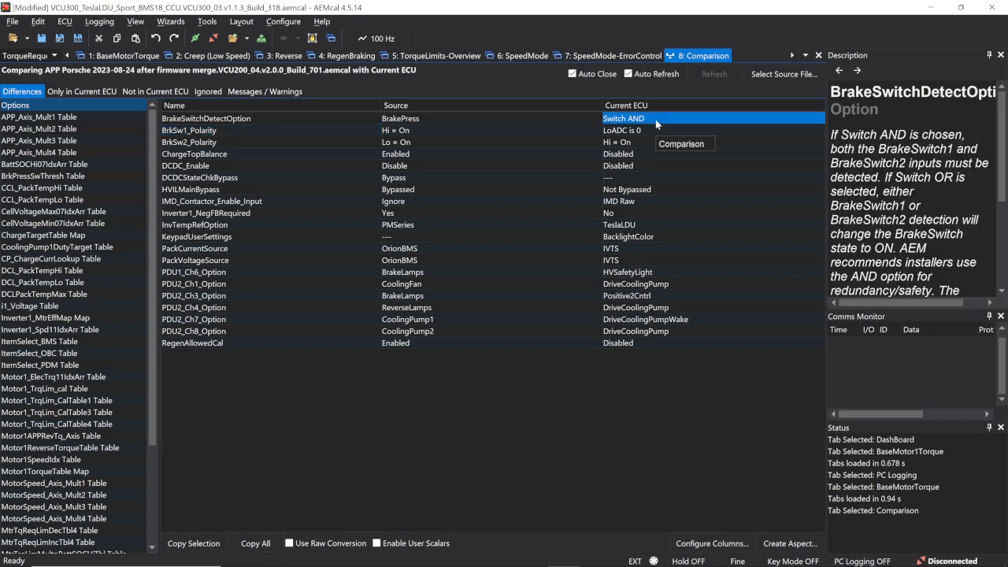
click(655, 119)
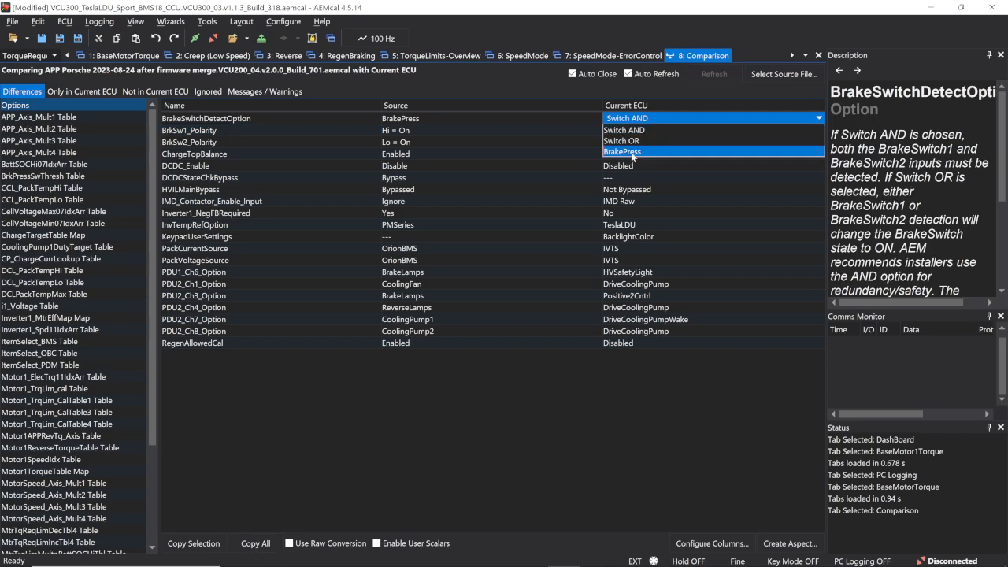
click(634, 153)
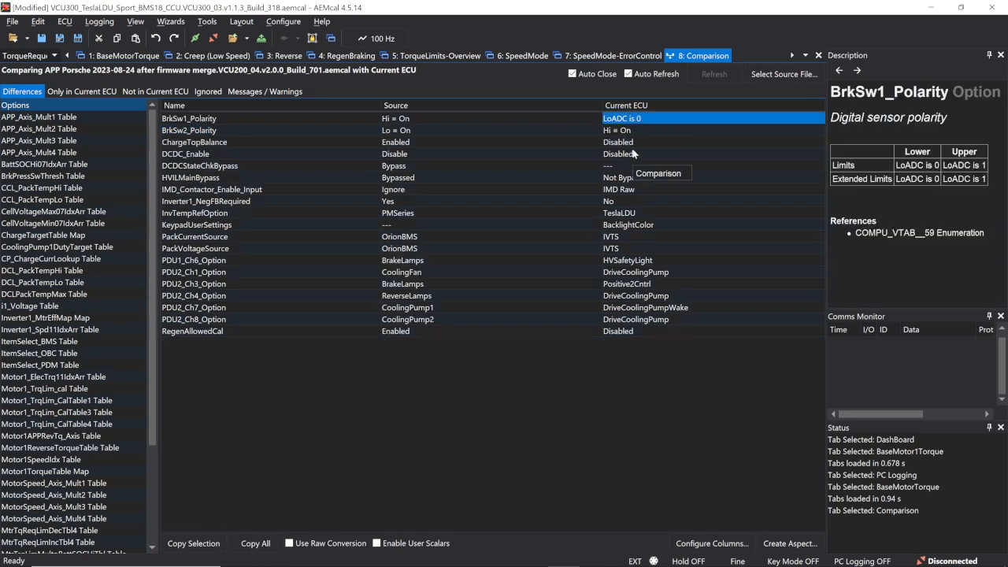
Step: Choose LoADC is 0 for BrkSw1_Polarity and set BrkSw2_Polarity to Lo = On in the current calibration
click(632, 119)
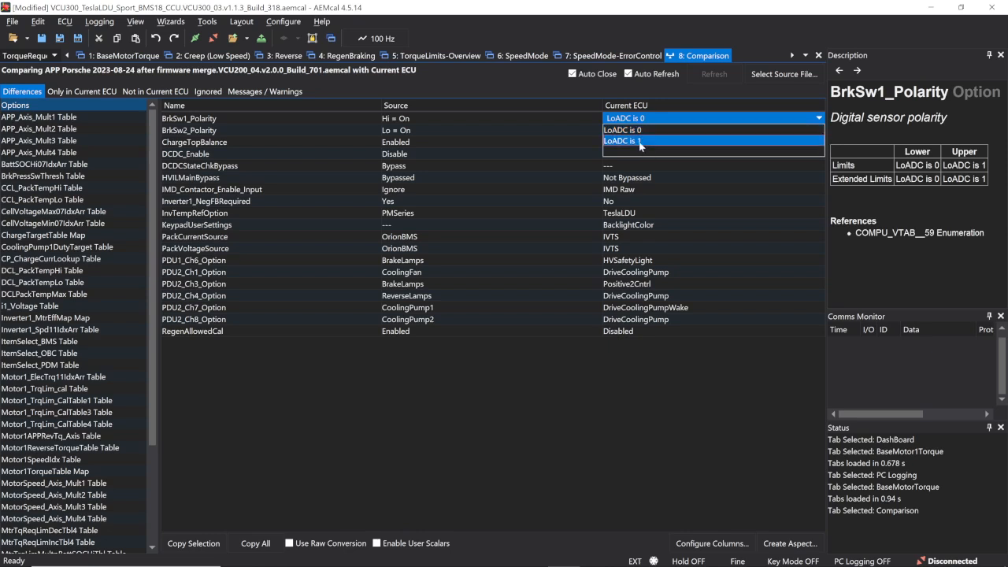
click(637, 132)
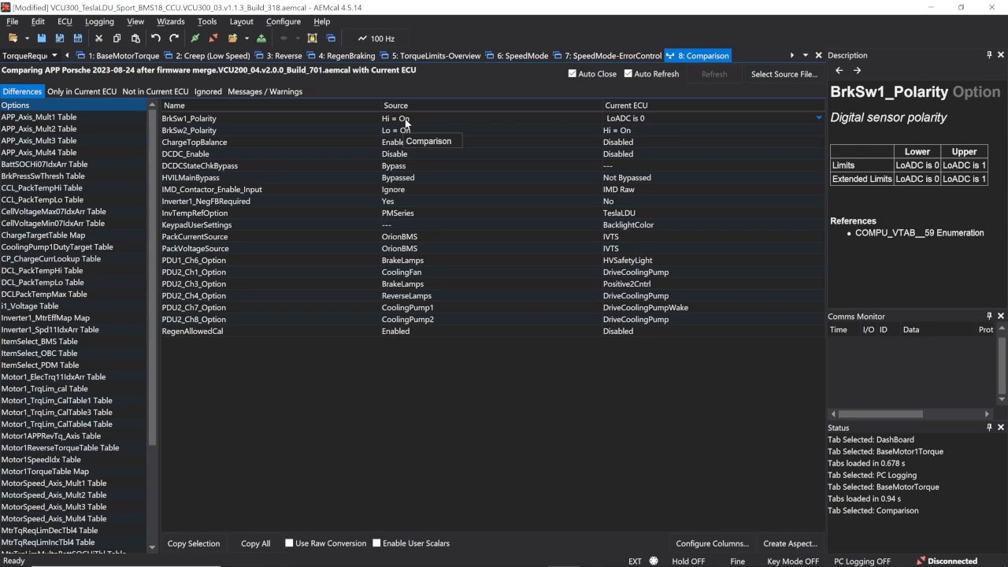
click(498, 140)
click(626, 131)
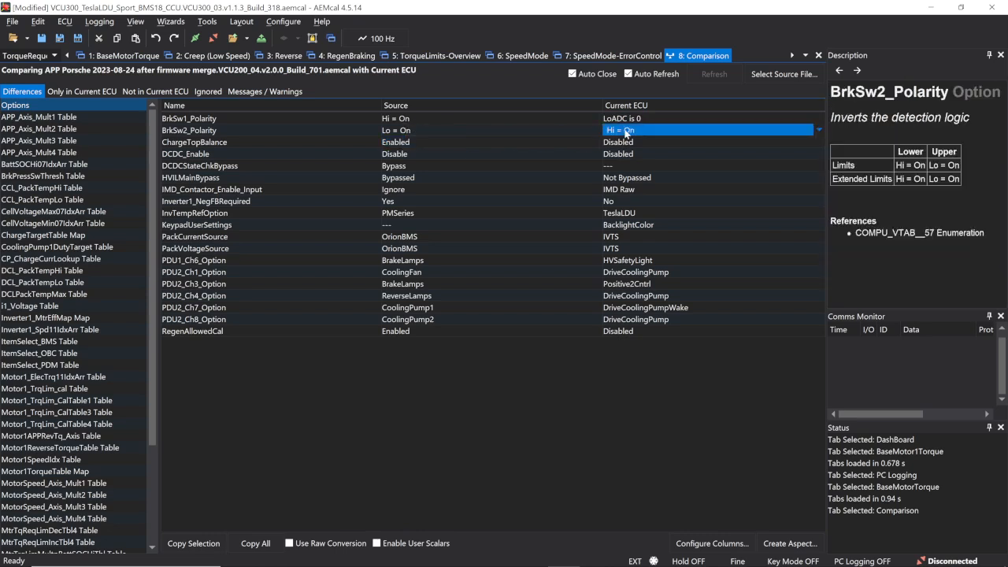
click(616, 148)
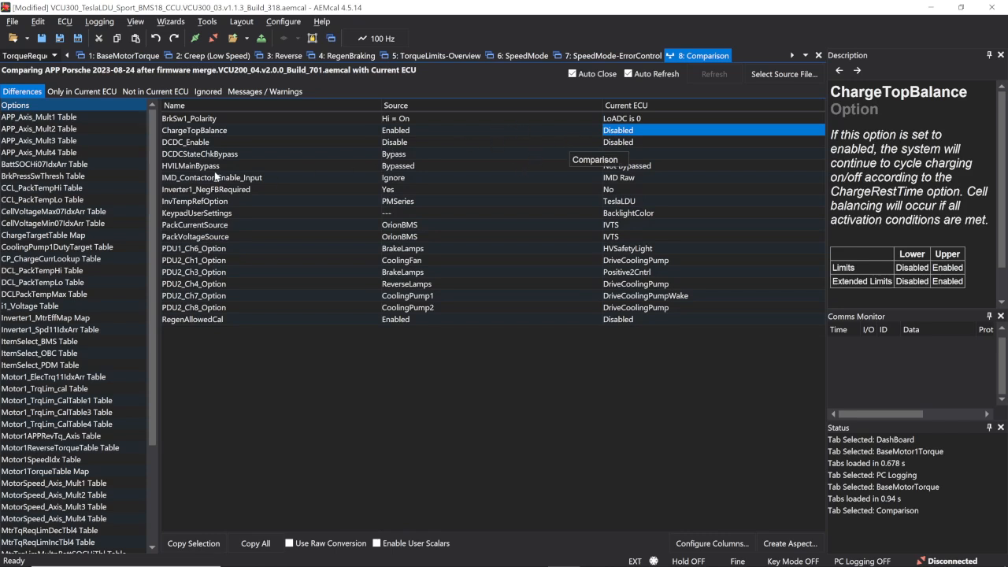
Step: View the differences in the APP_Axis_Mult1 and BattSOCHi07IdxArr tables
click(75, 118)
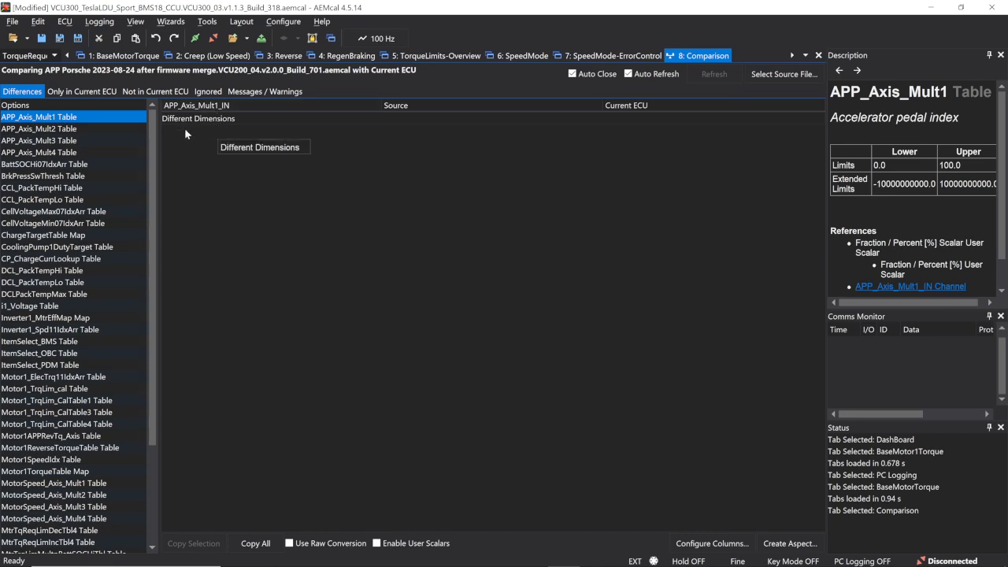
click(60, 167)
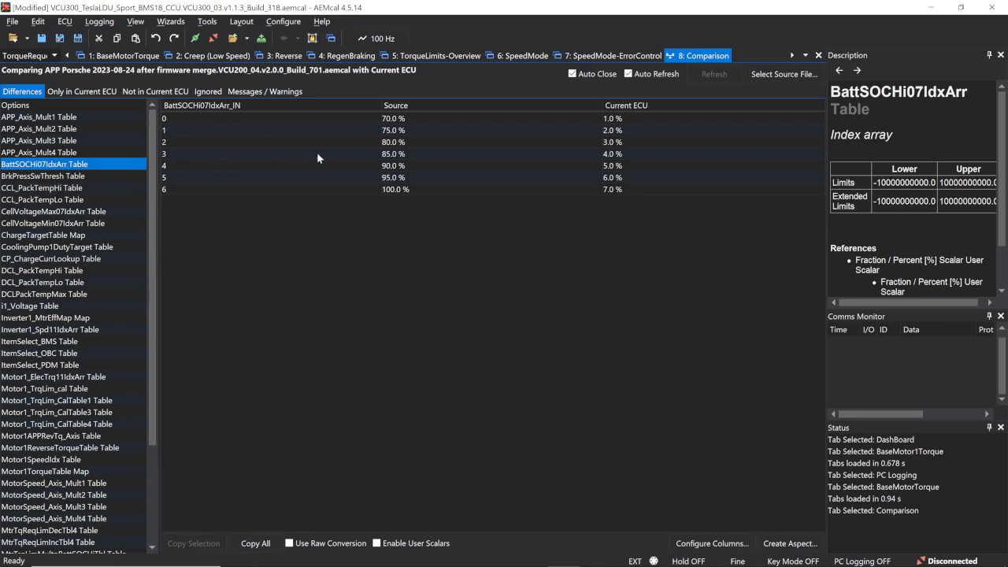
Step: Copy all source values of the BattSOCHi07IdxArr and BrkPressSwThresh tables into the current calibration
click(254, 543)
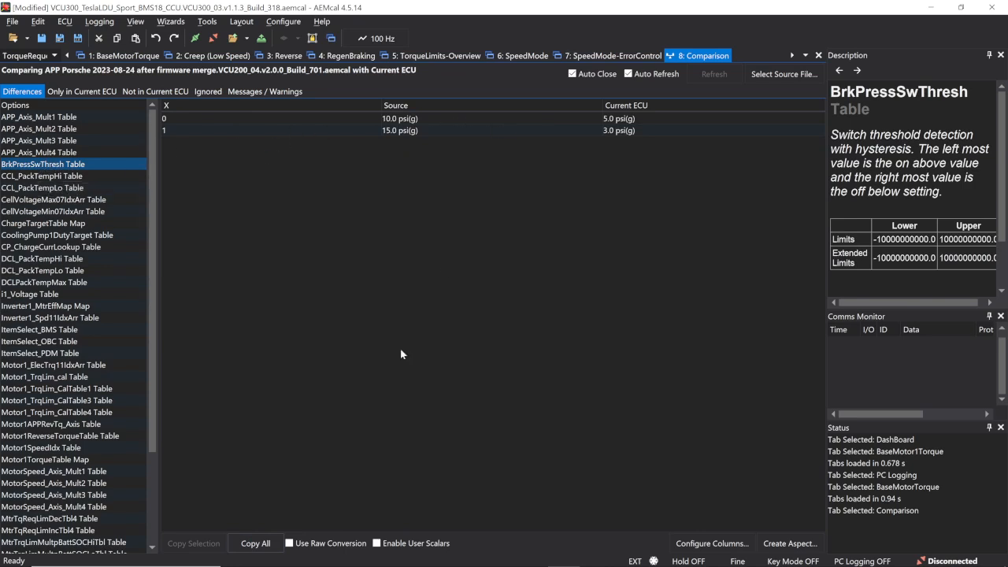
click(268, 542)
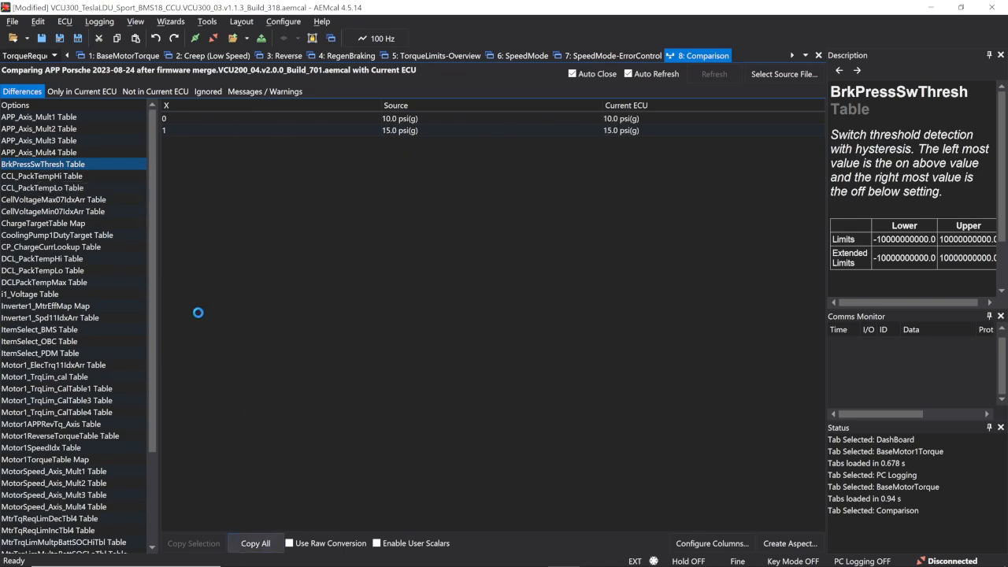
Step: Examine the comparison entries for the PedalTorqueMultTable1, PedalTorqueMultTable2 and PedalTorqueMultTable3 maps
scroll(134, 328, down, 4)
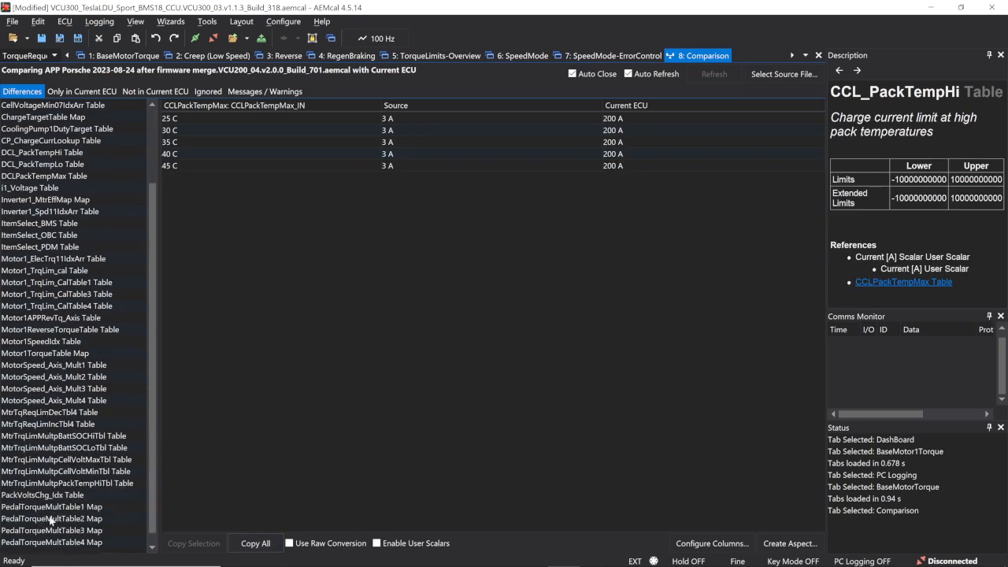
click(50, 507)
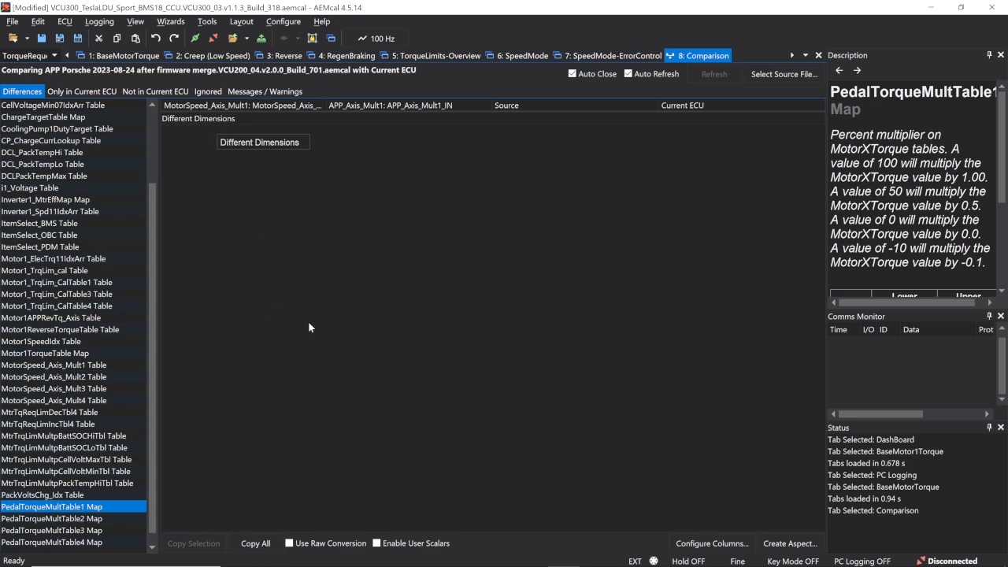
key(alt+Tab)
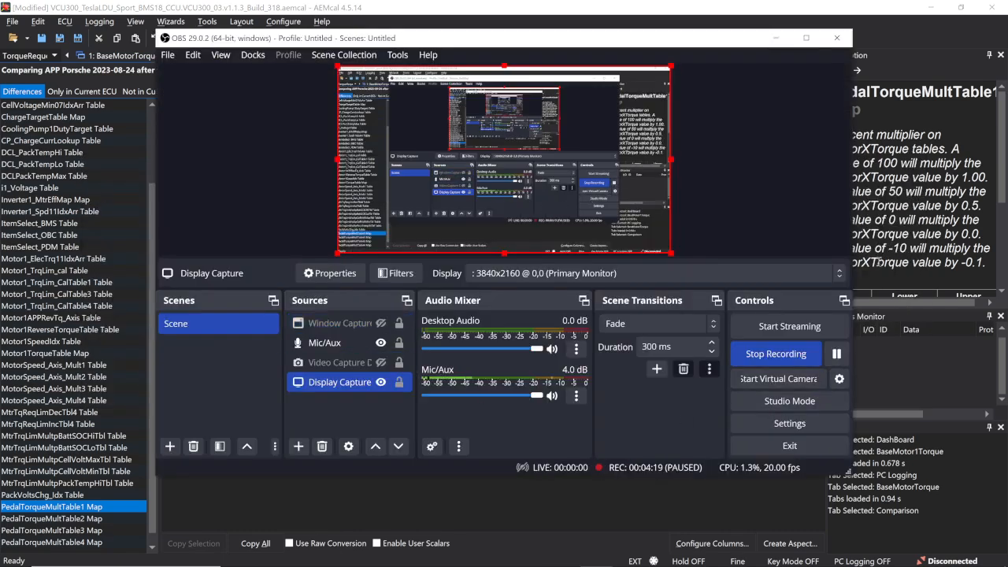
click(877, 266)
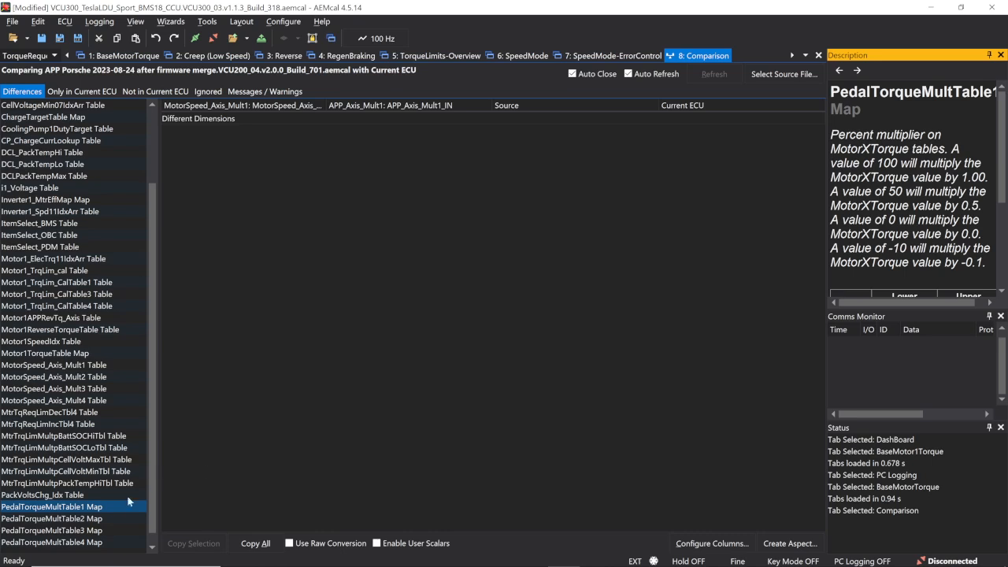
click(99, 508)
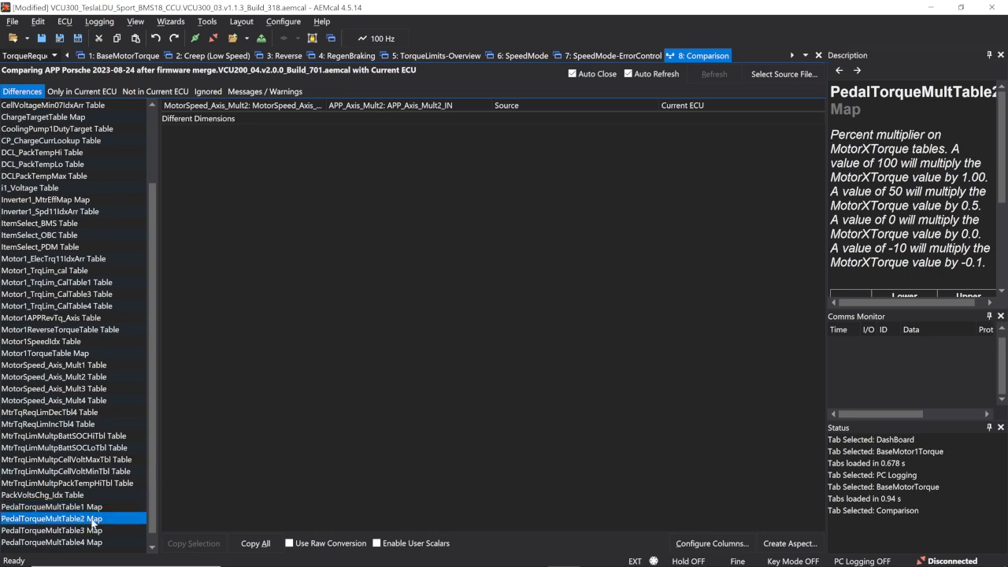
click(94, 518)
click(93, 531)
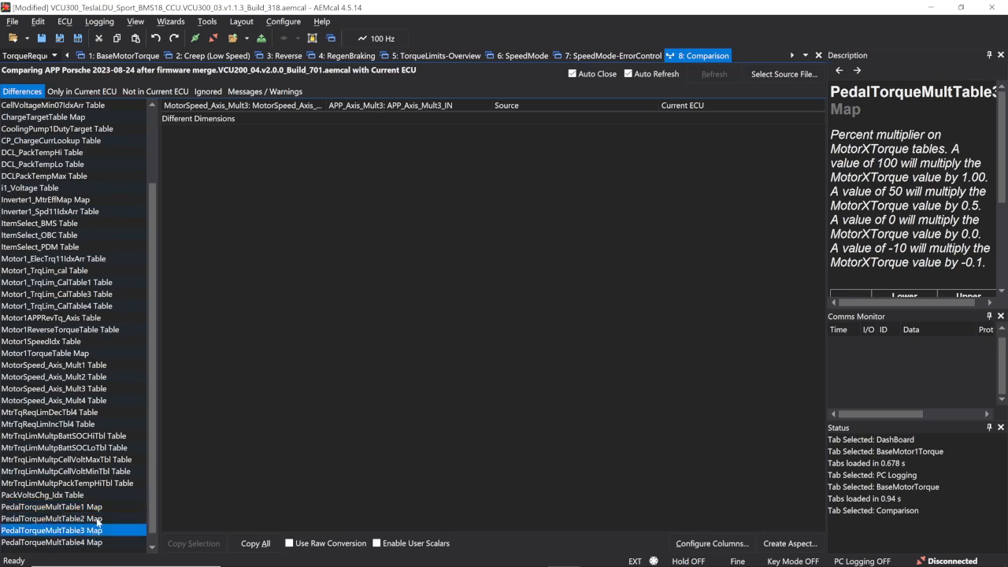
click(282, 447)
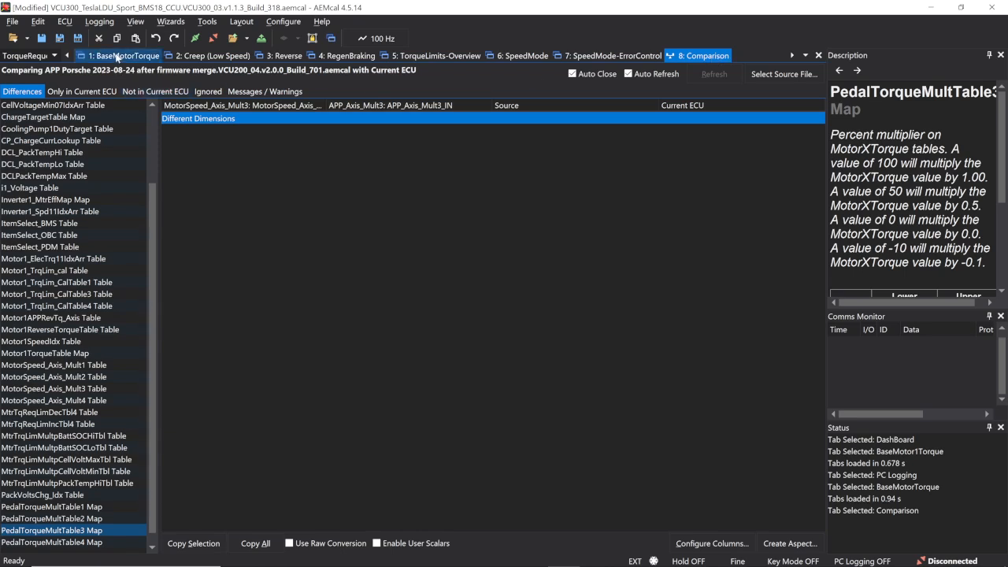
click(90, 508)
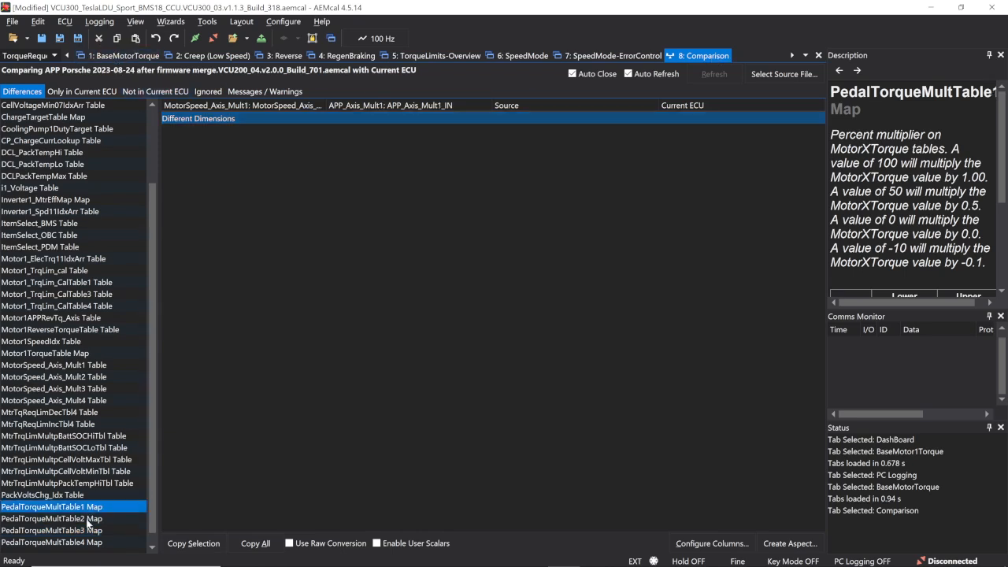
click(88, 518)
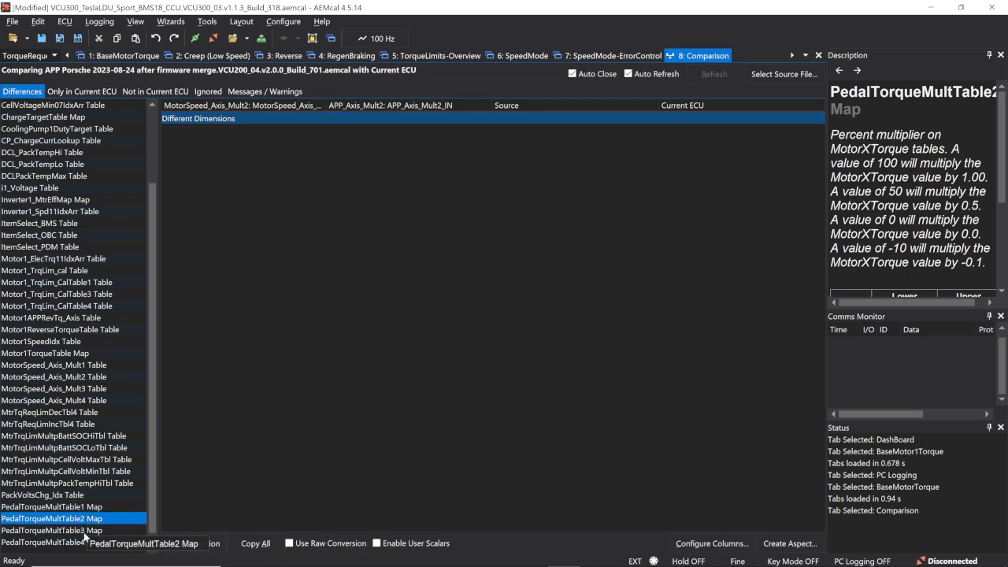
Step: Review the Pedal Torque Multiplier 1 to 4 maps and their axes in the current calibration's BaseMotorTorque layout
click(133, 57)
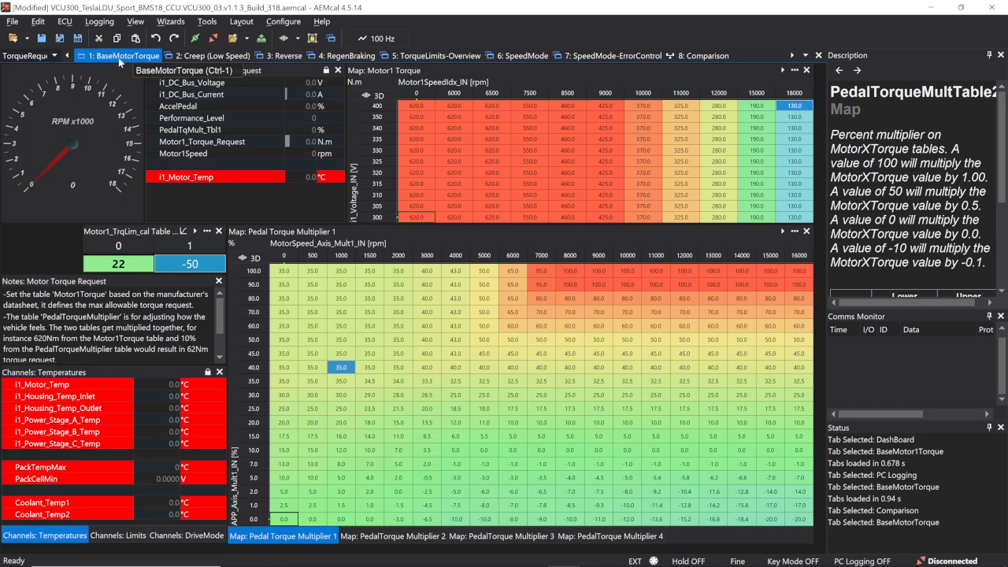
click(426, 436)
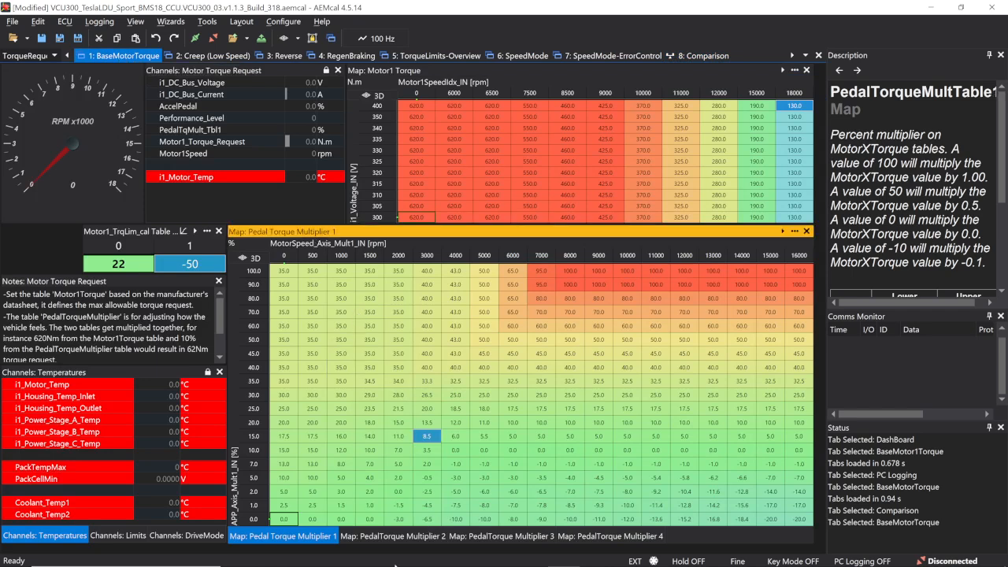
click(387, 542)
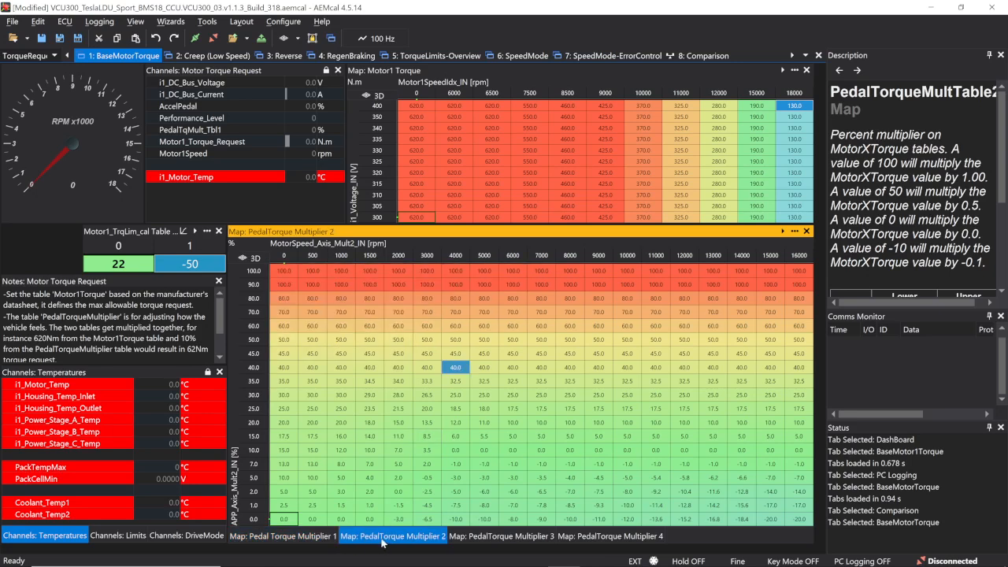
click(476, 542)
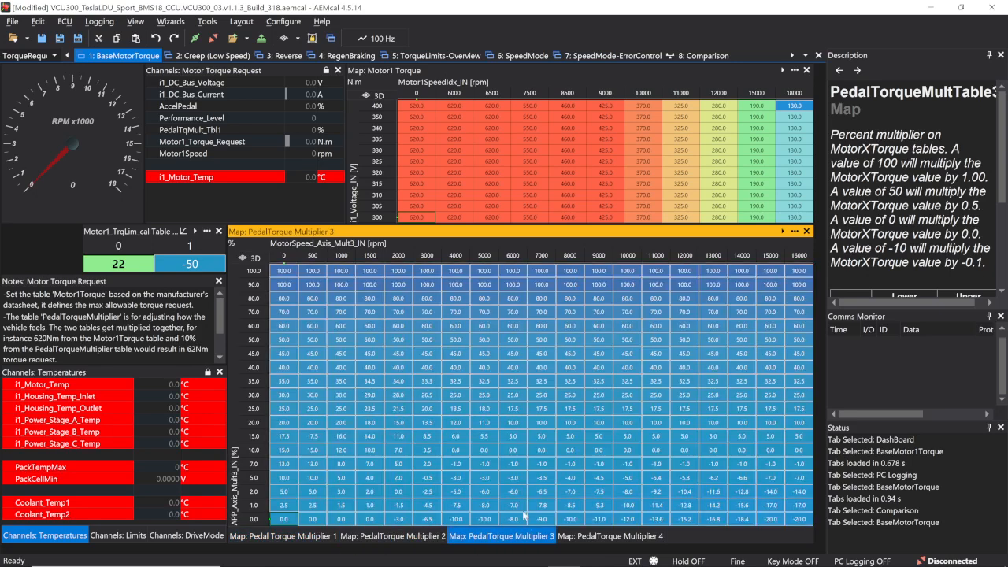
click(525, 494)
click(606, 536)
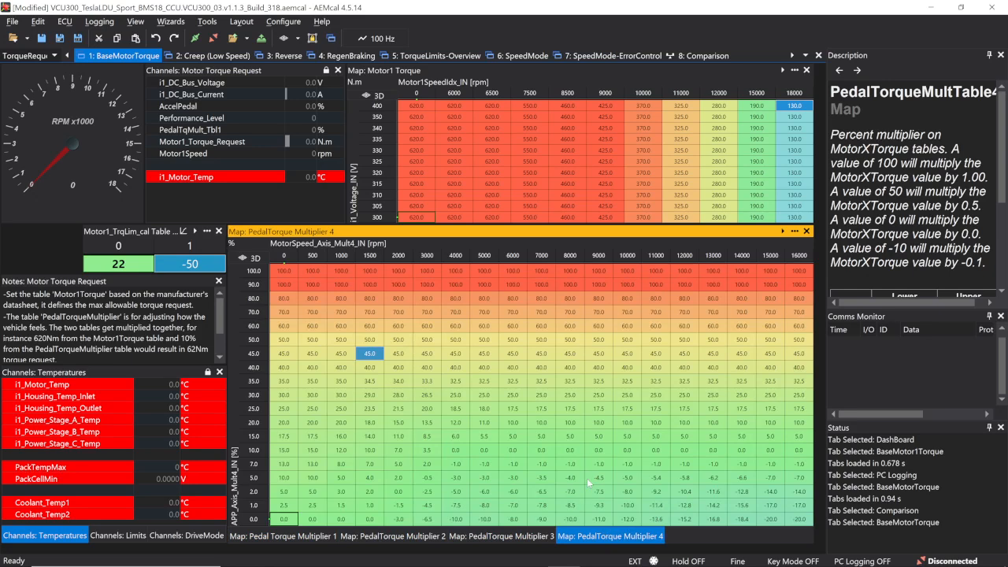
click(520, 536)
click(375, 542)
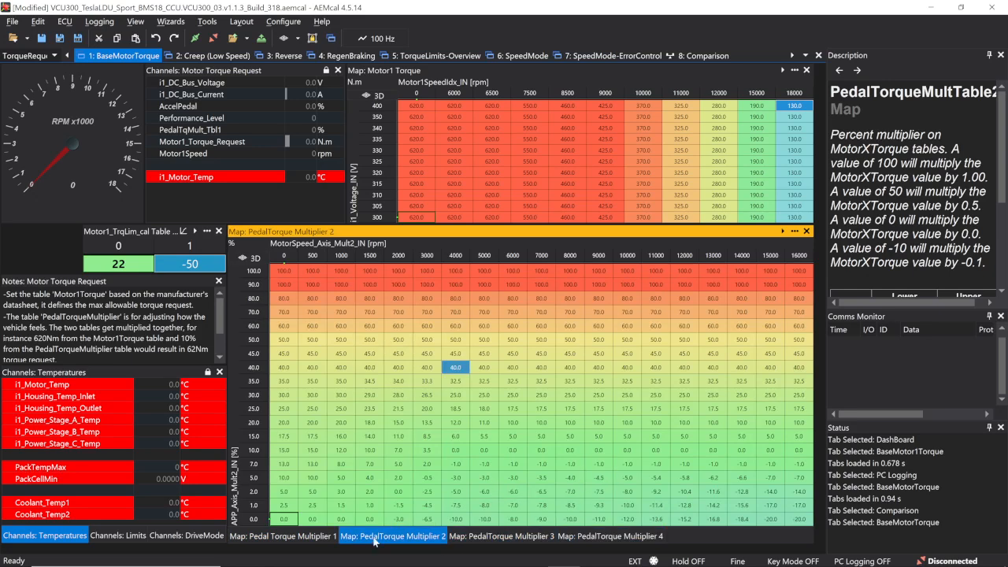
click(319, 540)
click(283, 312)
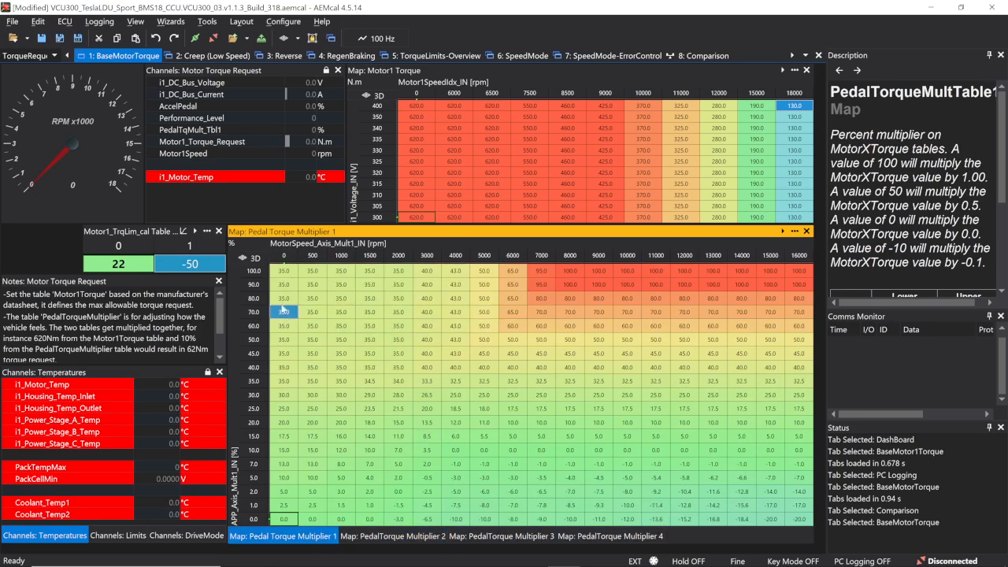
click(280, 268)
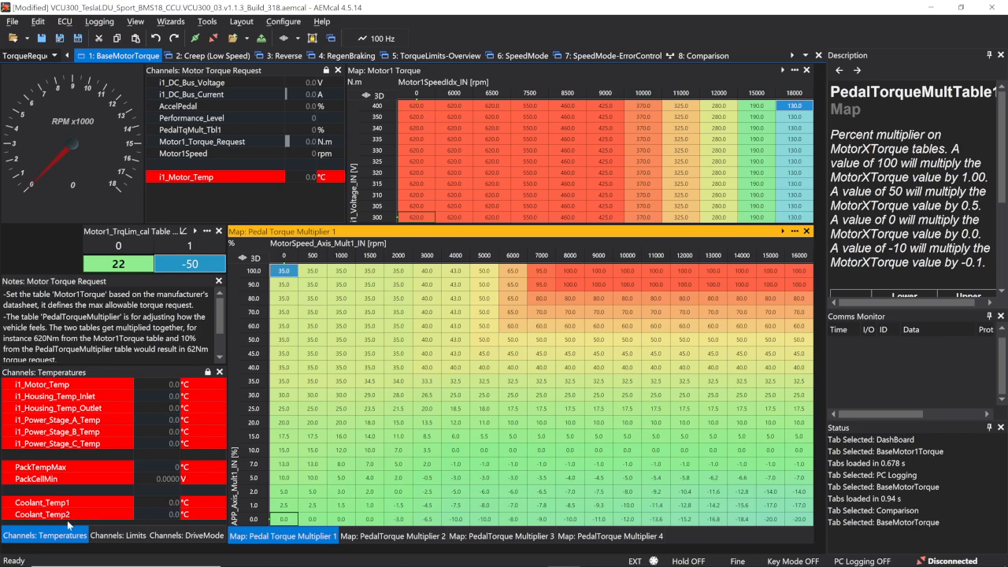
Step: Launch a second AEMcal instance and open the recent calibration APP Porsche 2023-08-24 imported to VCU.VCU200_04.v2.0.0_Build_701.aemcal in it
key(super)
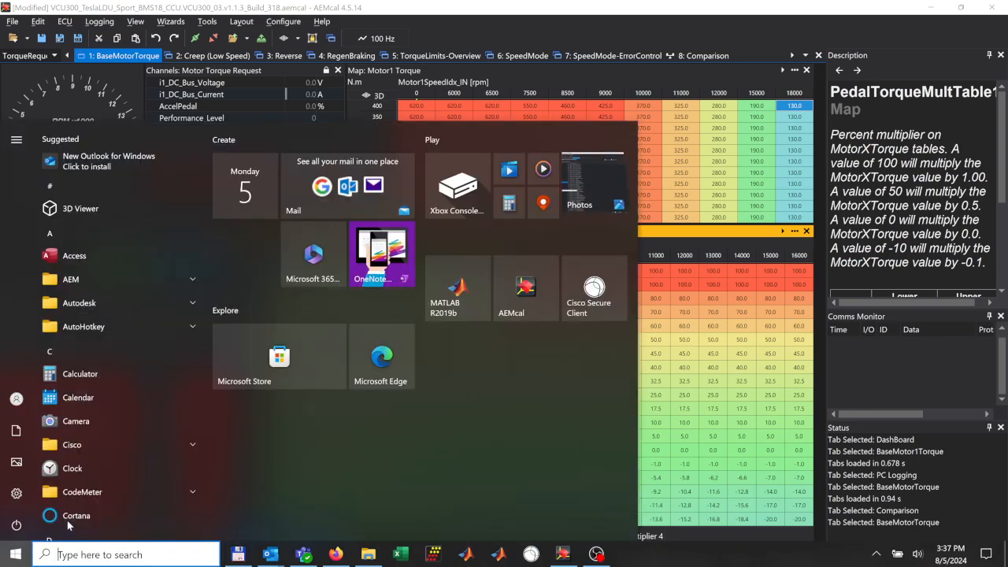
text(aemcal)
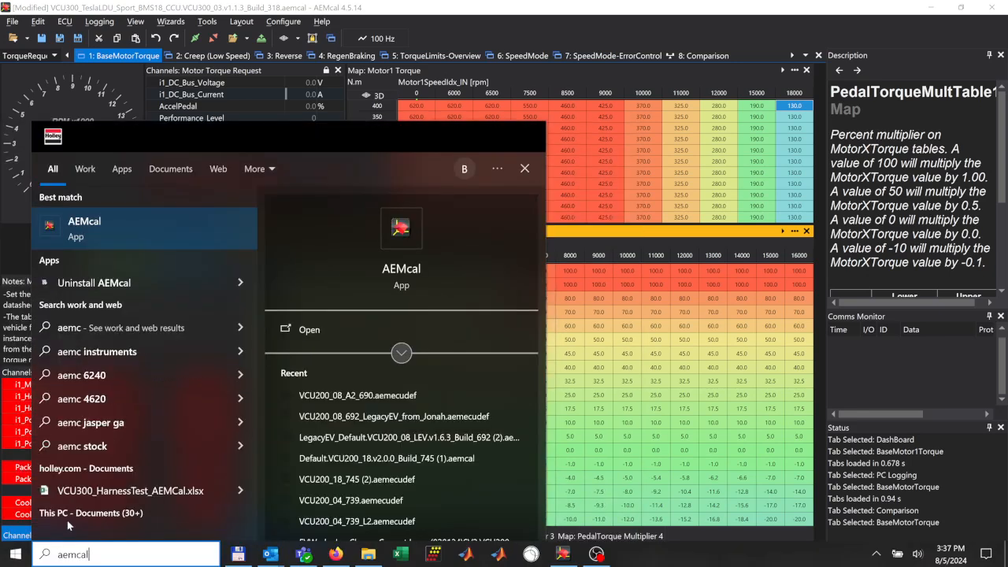
click(62, 228)
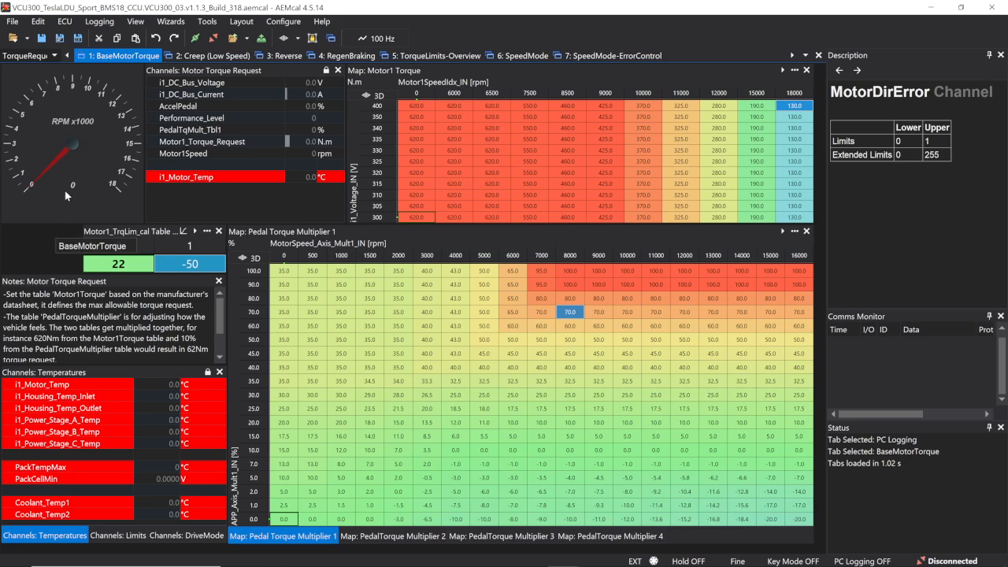
click(14, 23)
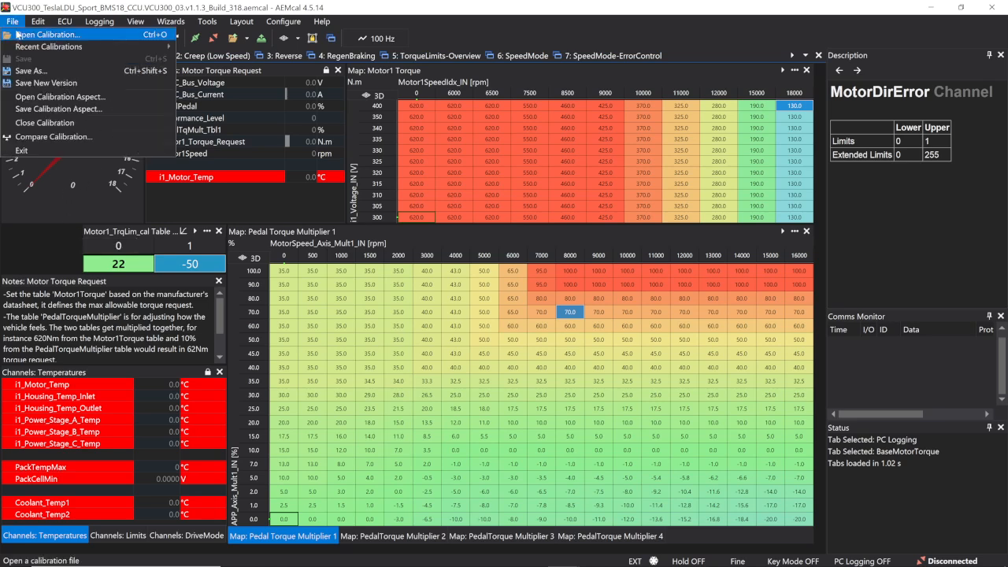
mouse_move(87, 49)
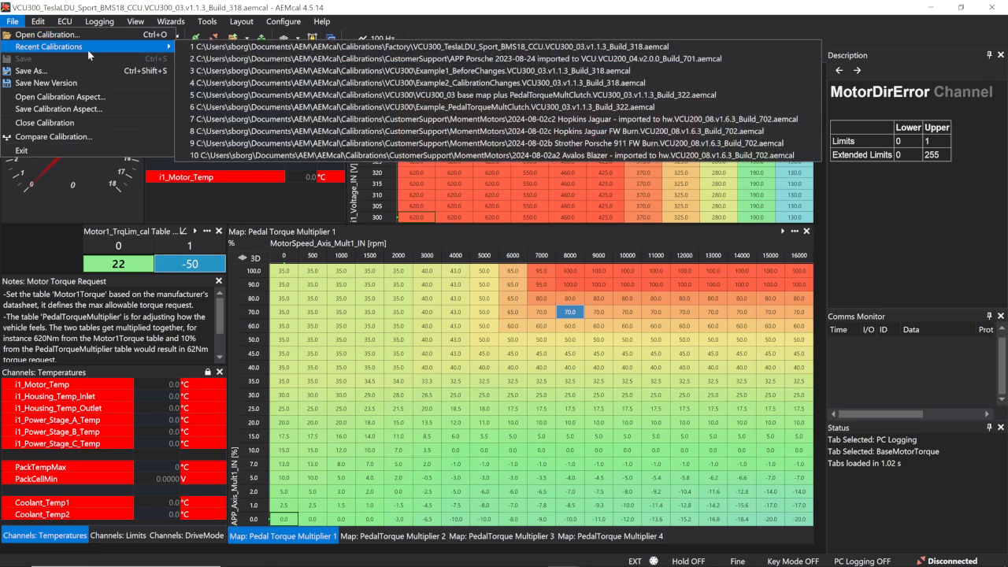
click(225, 59)
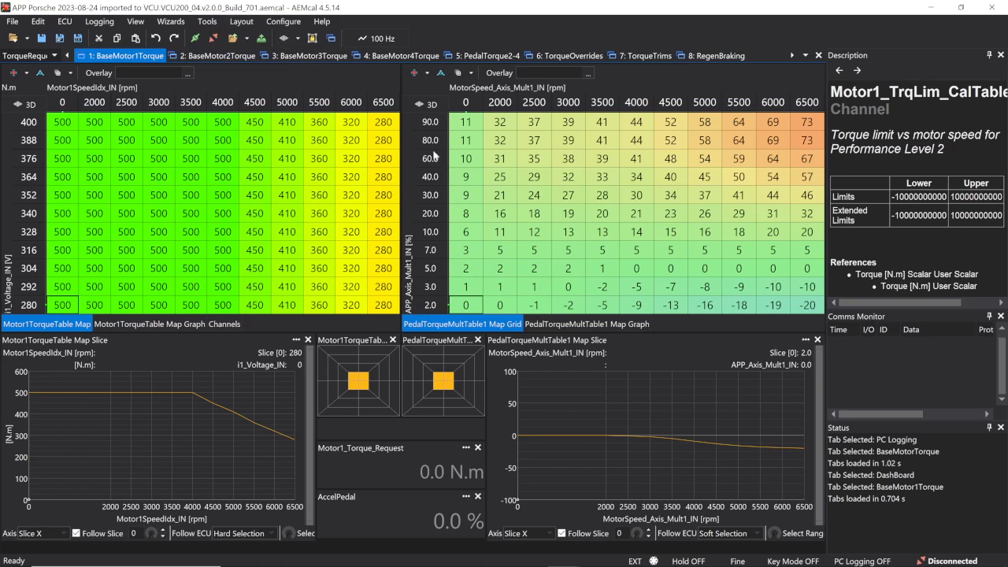
Step: Copy the whole MotorSpeed_Axis_Mult1 rpm axis, 0 to 6500, from the source calibration's PedalTorqueMultTable1 map
click(475, 125)
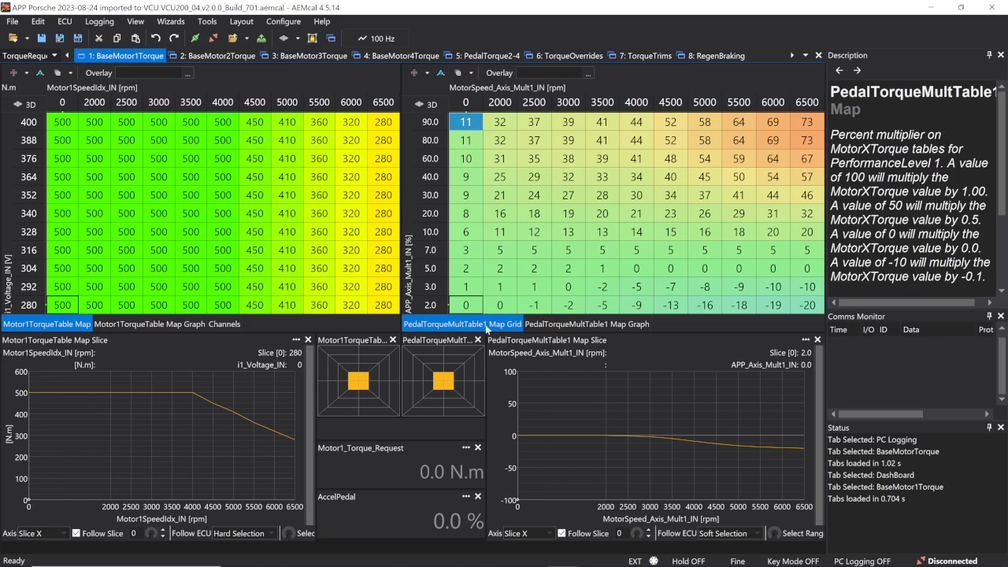
click(533, 140)
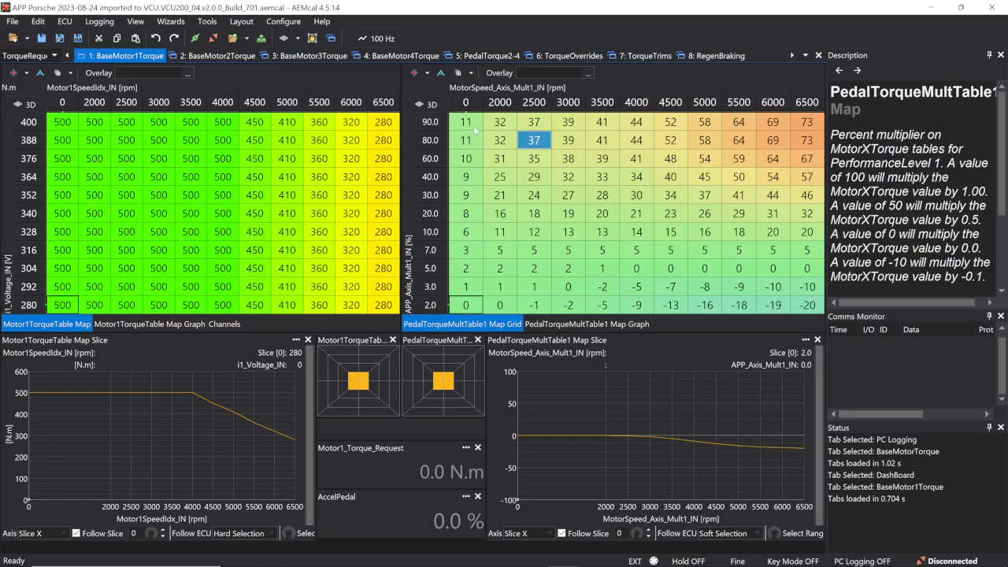
drag(462, 103, 600, 107)
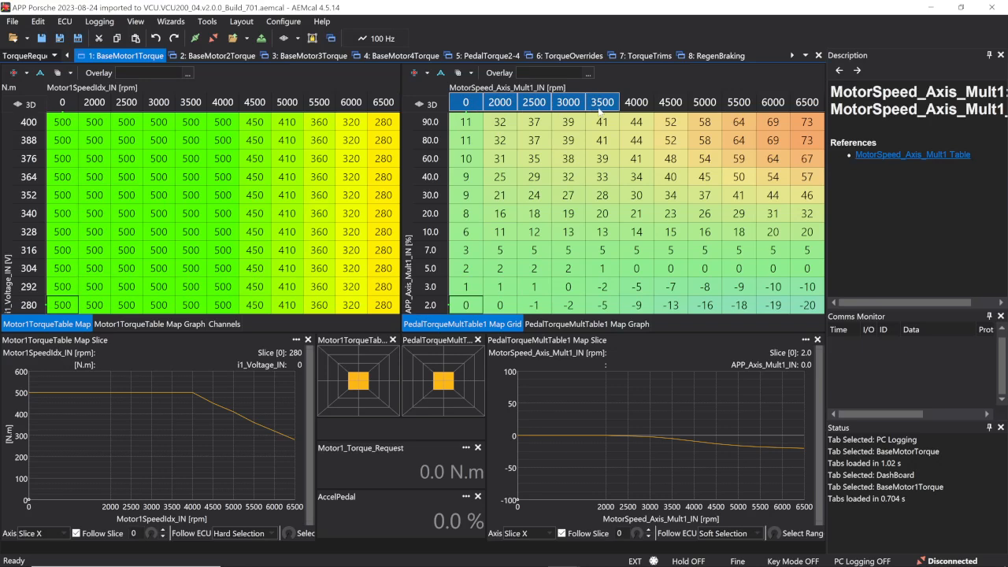
click(513, 149)
drag(471, 106, 567, 104)
click(547, 118)
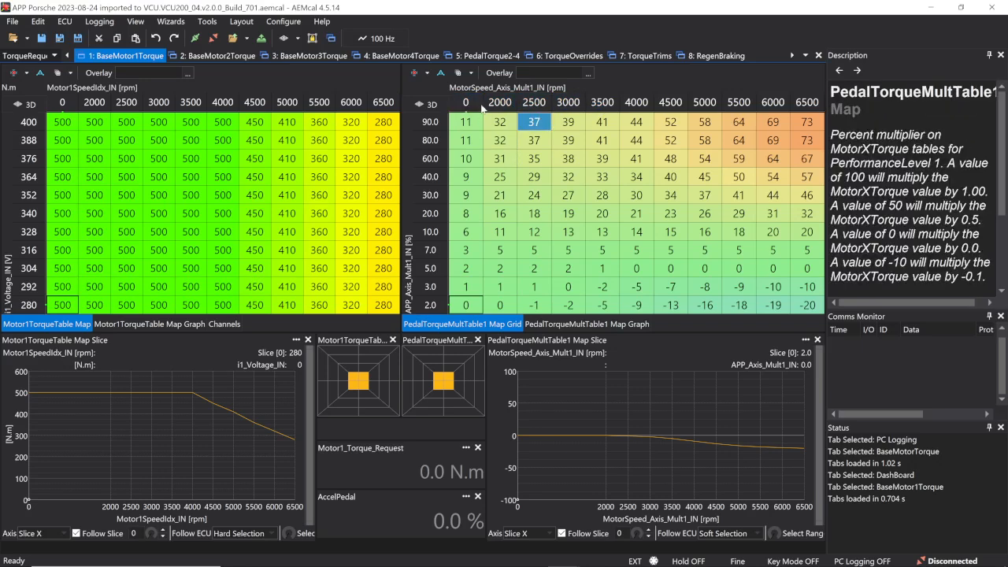
drag(476, 104, 852, 98)
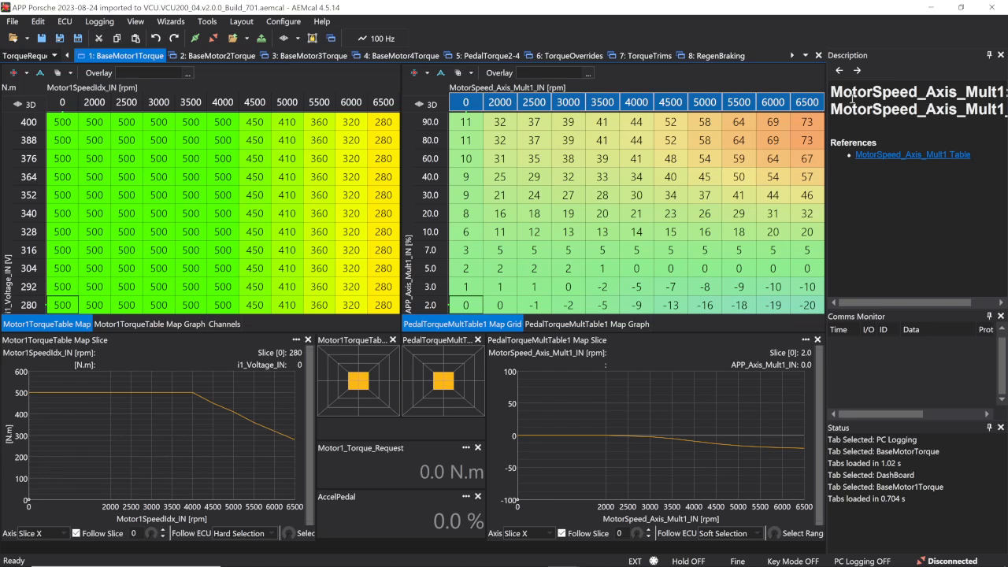
Step: Switch to the VCU300 calibration and paste the 0 to 6500 rpm breakpoints into the speed axis of Pedal Torque Multiplier 1, starting at its first column
key(alt+Tab)
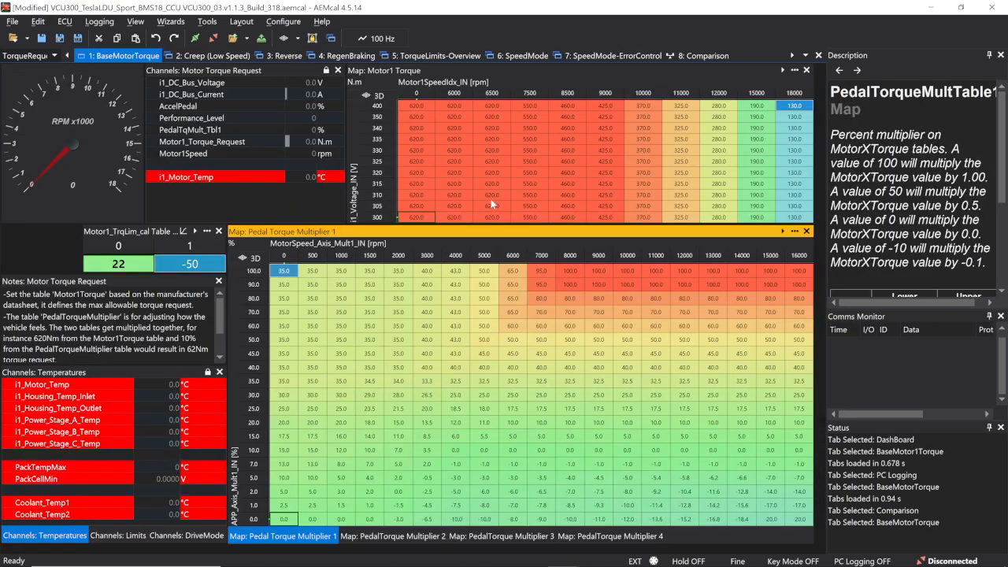
click(281, 256)
text(0)
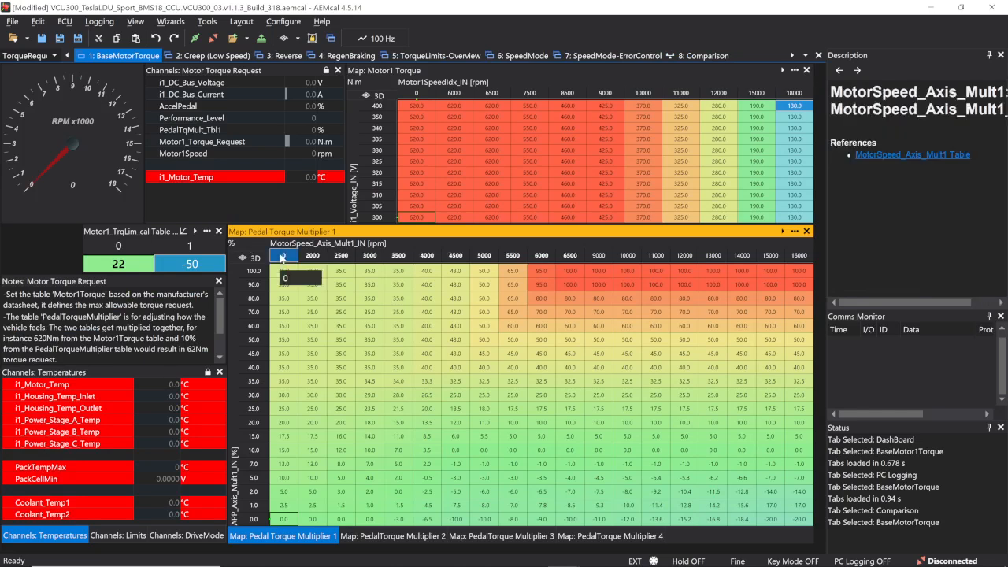
key(Return)
click(570, 256)
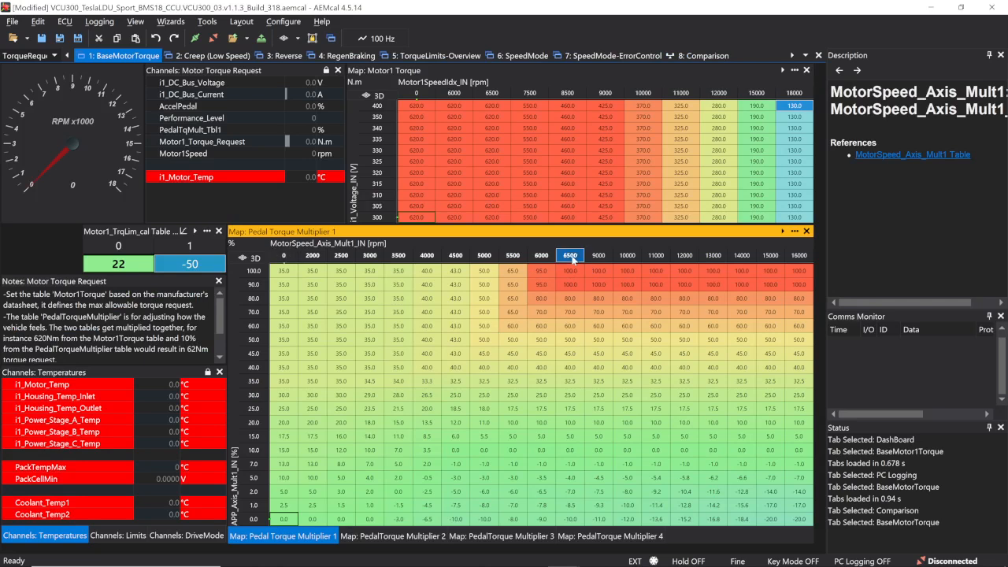
double_click(572, 259)
key(Escape)
click(599, 257)
Step: Examine the 100% pedal row of Pedal Torque Multiplier 1 across the columns from 0 to 6500 rpm and just beyond
click(279, 272)
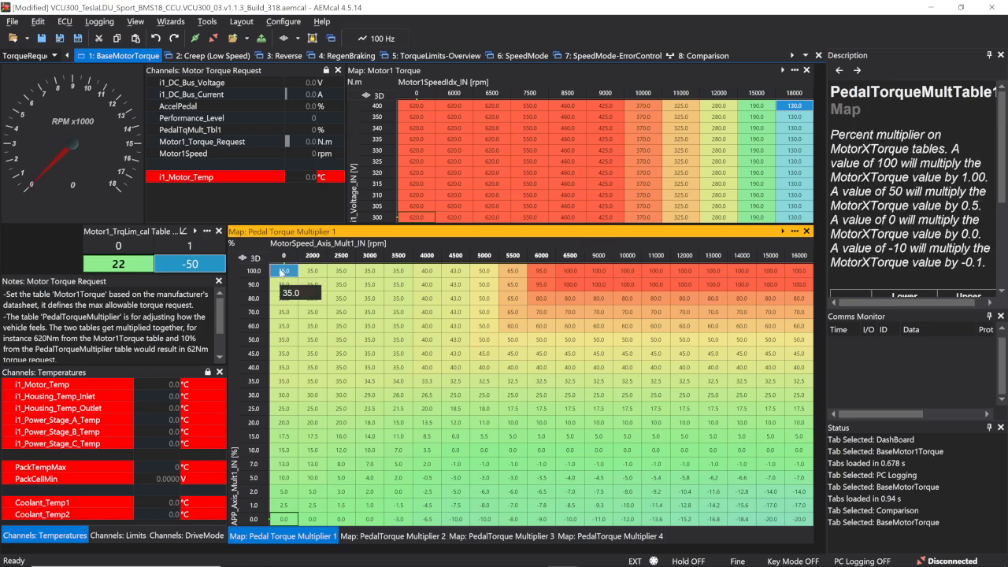
key(shift+Right)
key(shift+Right)
key(shift+Right)
key(shift+Right)
key(shift+Right)
key(shift+Right)
key(shift+Right)
key(shift+Right)
key(shift+Right)
key(shift+Right)
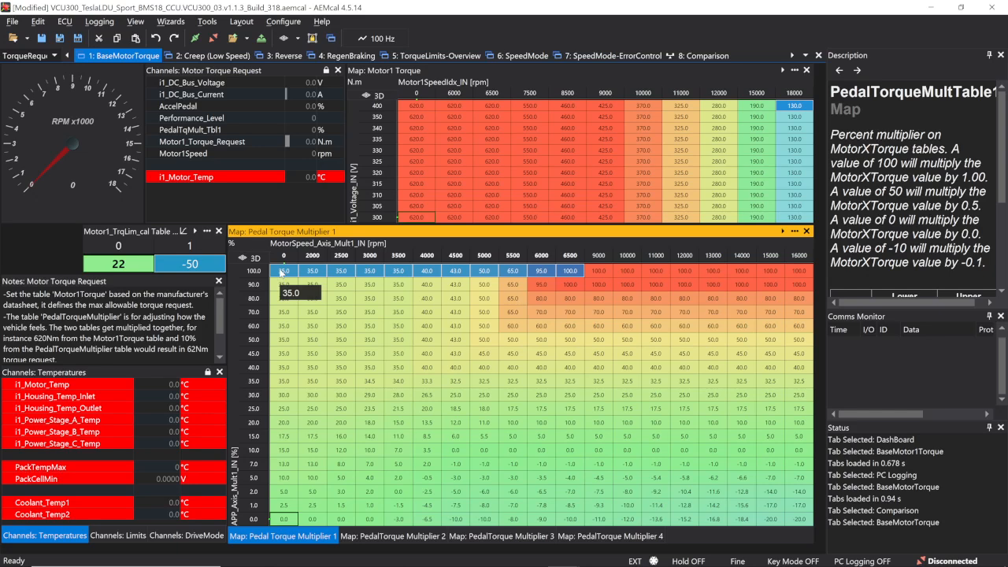
key(Left)
key(Left)
key(Left)
key(Right)
key(Right)
key(Right)
key(Right)
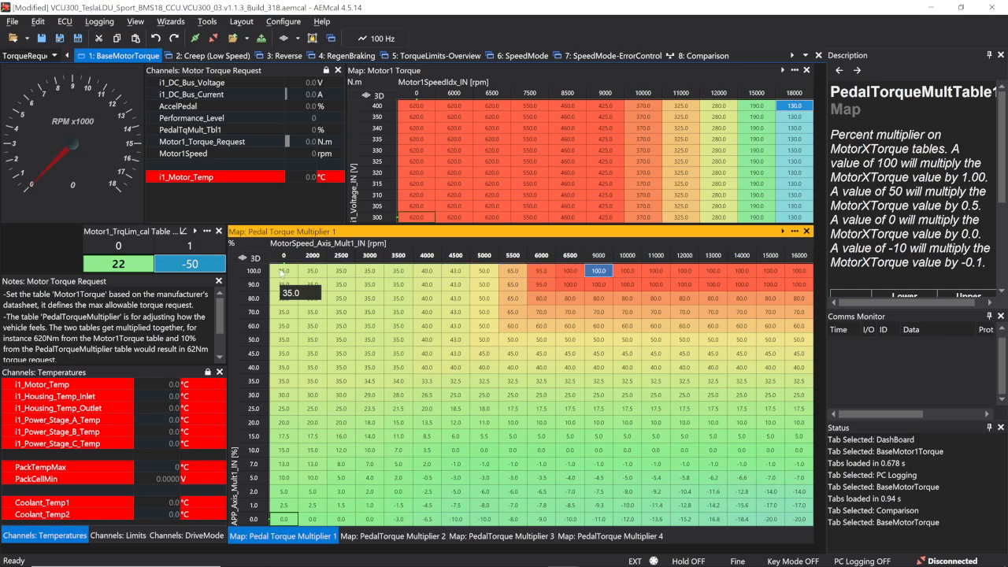
key(Left)
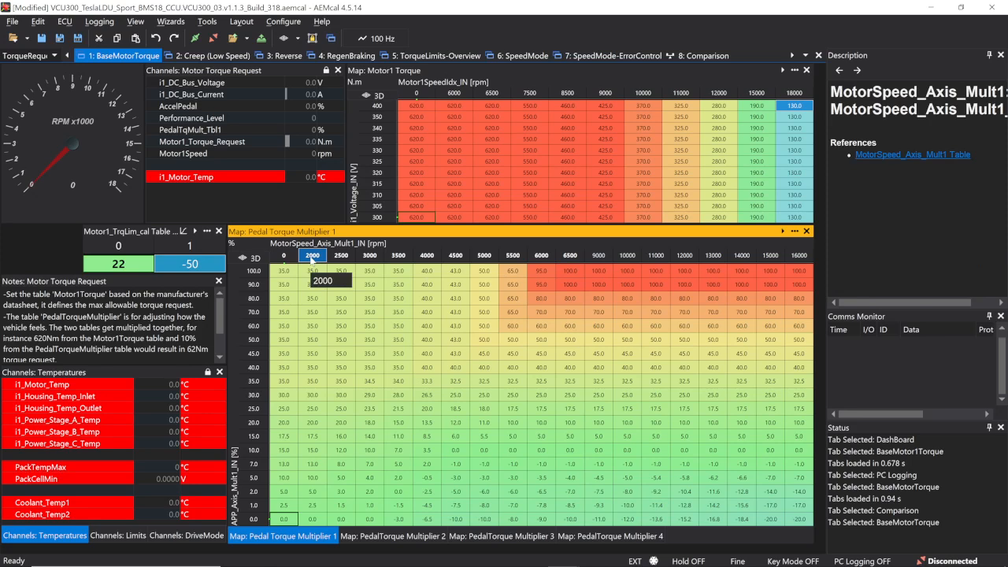
Step: Examine the speed axis of Pedal Torque Multiplier 1 beyond 6500 rpm, through the leftover breakpoints up to 16000
click(574, 259)
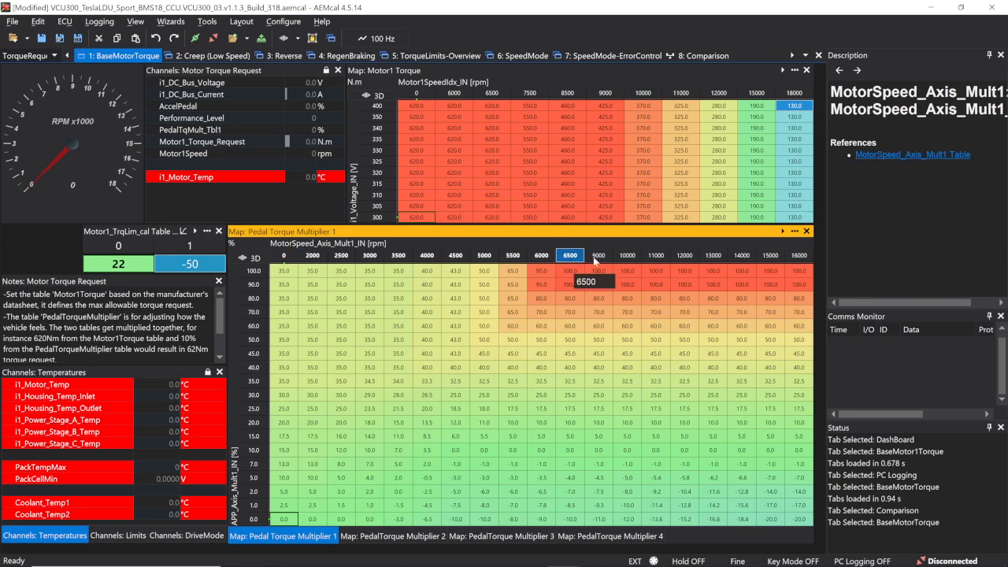
click(718, 260)
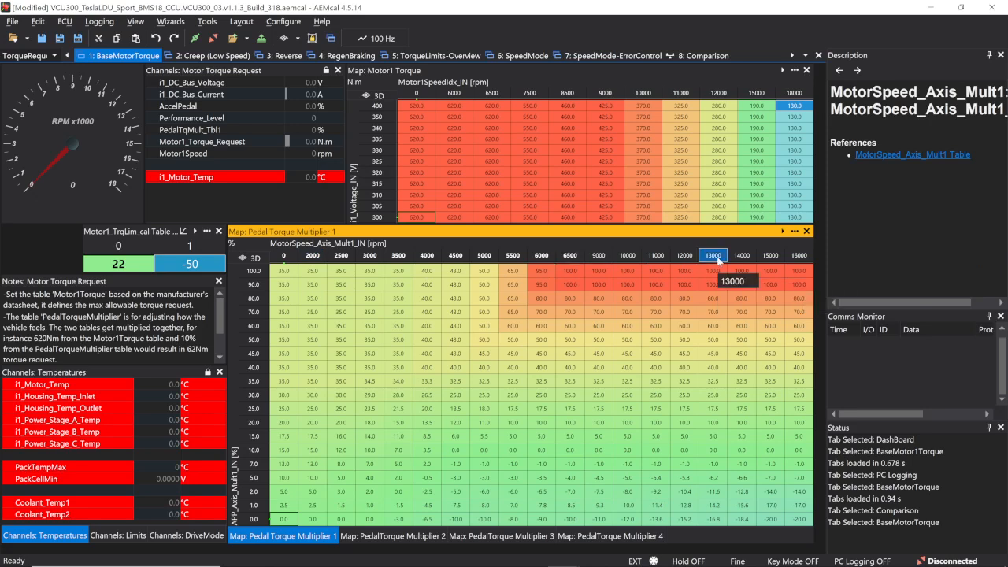
key(Right)
key(Right)
key(Right)
key(Left)
key(Left)
key(Left)
key(Left)
key(Left)
key(Left)
key(Left)
key(Left)
click(567, 270)
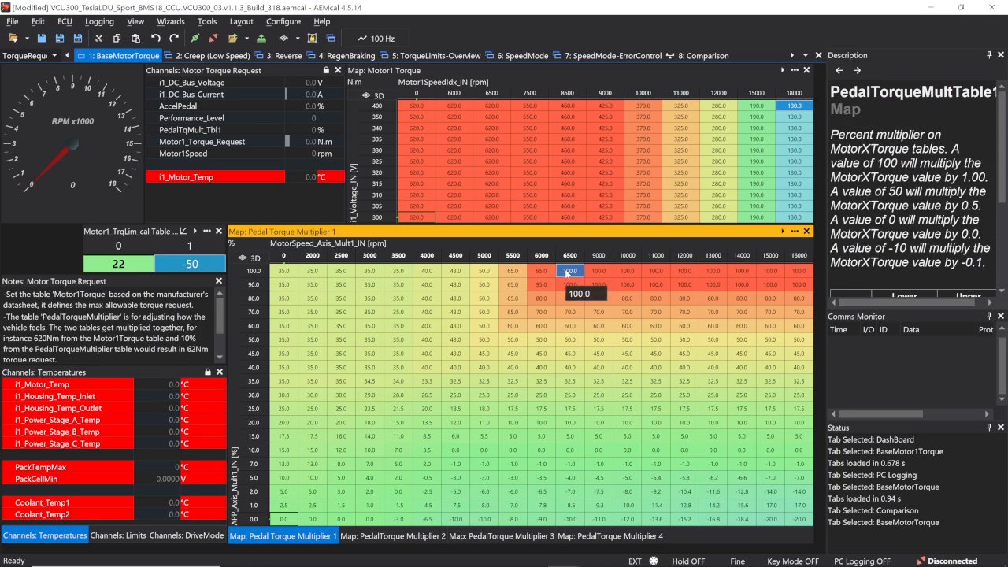
Step: Switch to the source calibration and examine the full APP_Axis_Mult1 pedal axis of PedalTorqueMultTable1, from 90 down to 2
key(alt+Tab)
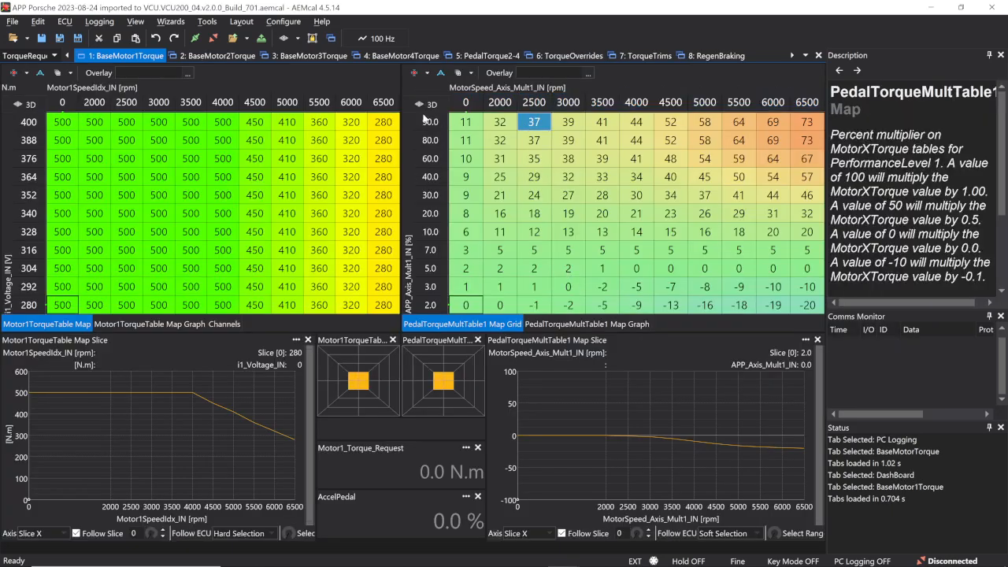
click(423, 118)
key(shift+Down)
key(shift+Down)
key(shift+Down)
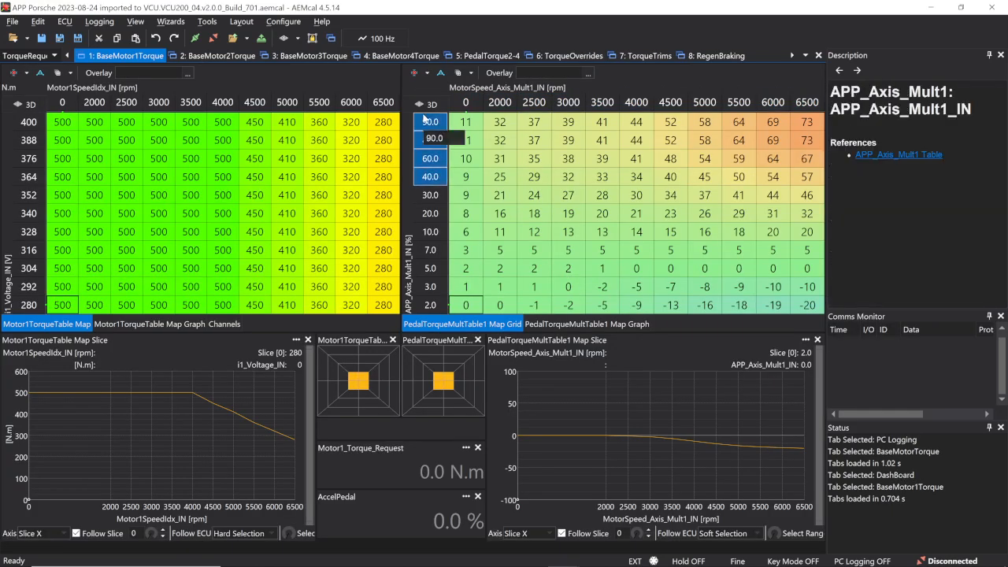
key(ctrl+shift+Down)
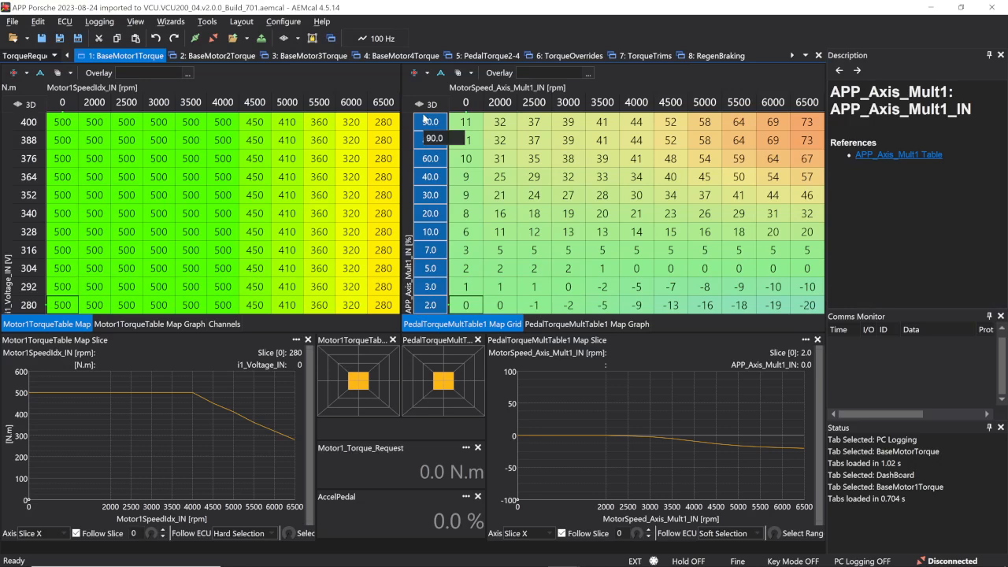
click(512, 165)
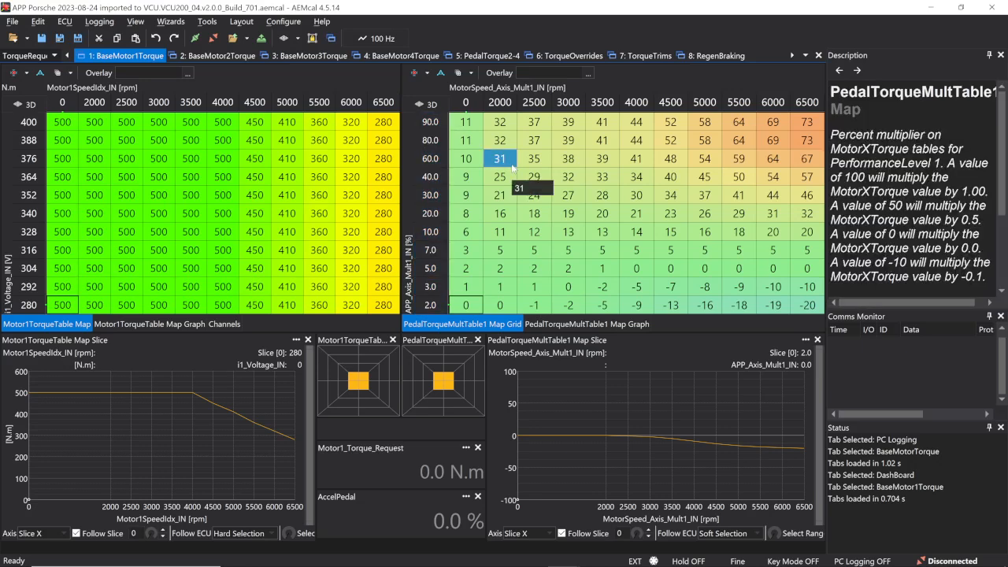
Step: Return to the VCU300 calibration and examine the extent of the first eleven APP_Axis_Mult1 breakpoints in Pedal Torque Multiplier 1, counting from 100
key(alt+Tab)
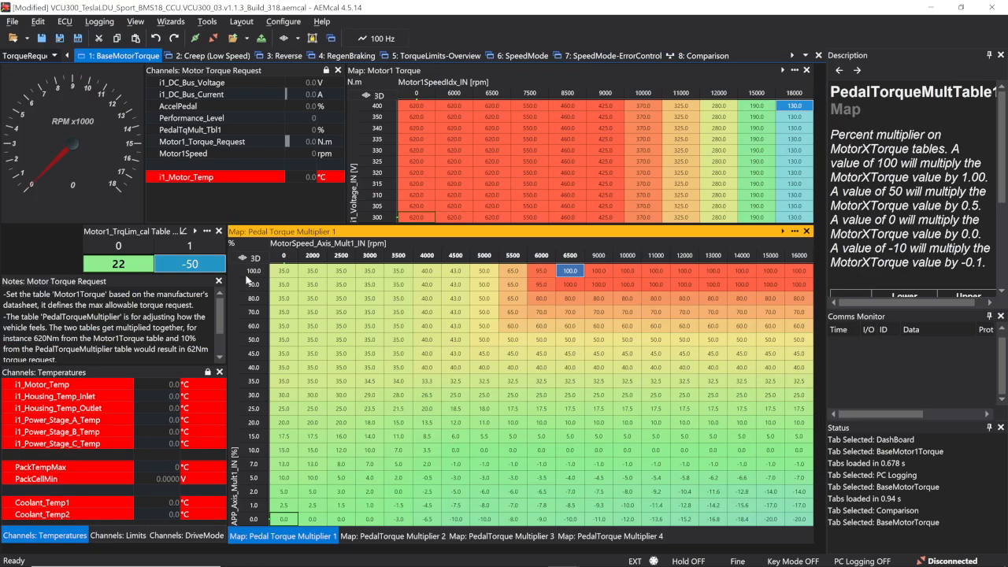
click(248, 273)
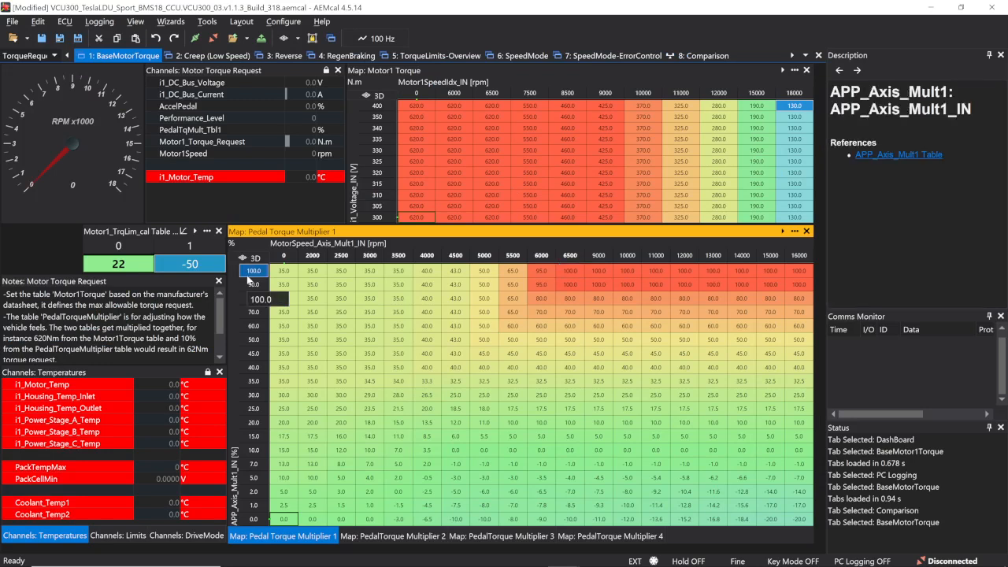
click(332, 342)
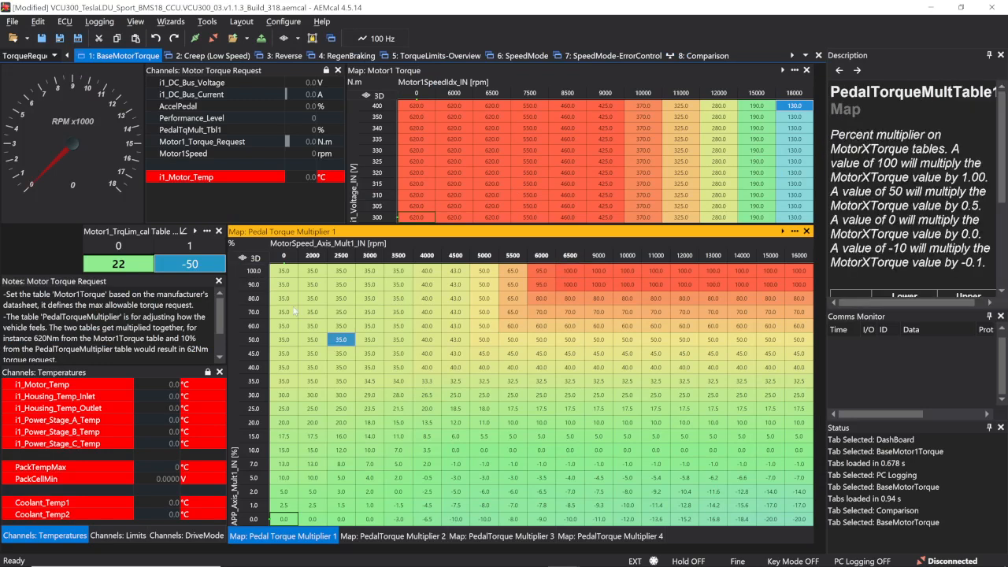
click(256, 271)
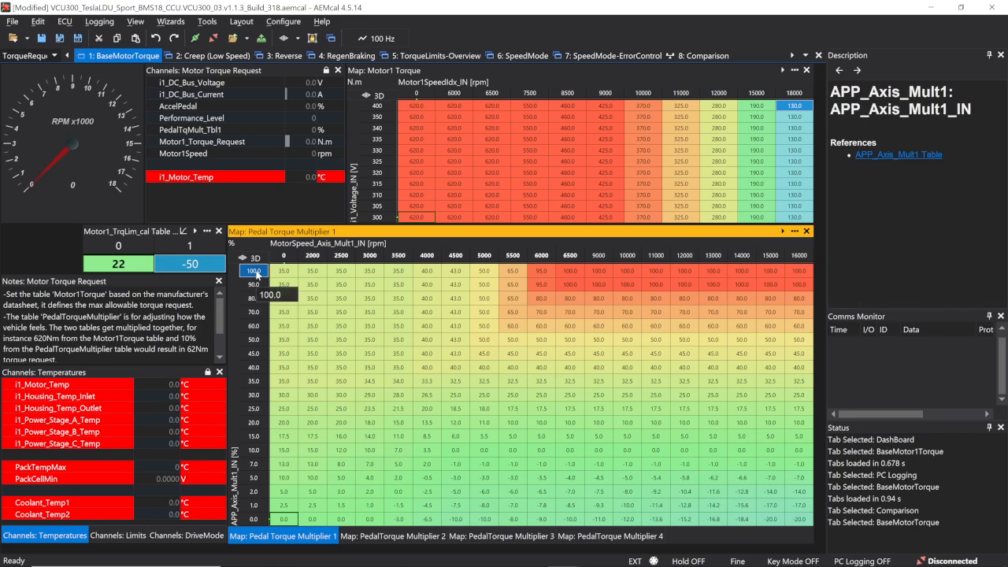
key(shift+Down)
key(shift+Down)
key(shift+Down)
key(shift+Down)
key(shift+Down)
key(shift+Down)
key(shift+Down)
key(shift+Down)
key(shift+Down)
key(shift+Down)
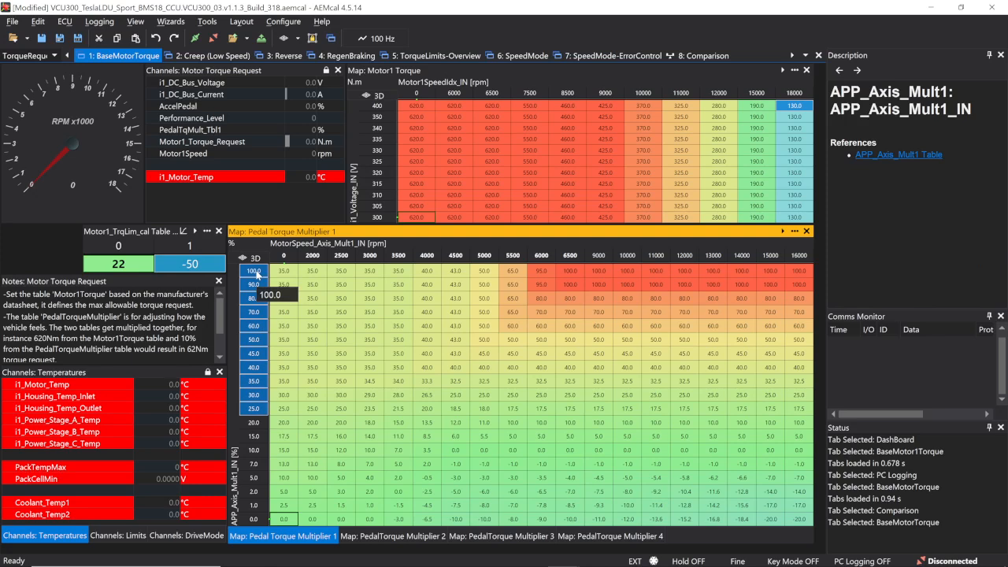
click(341, 313)
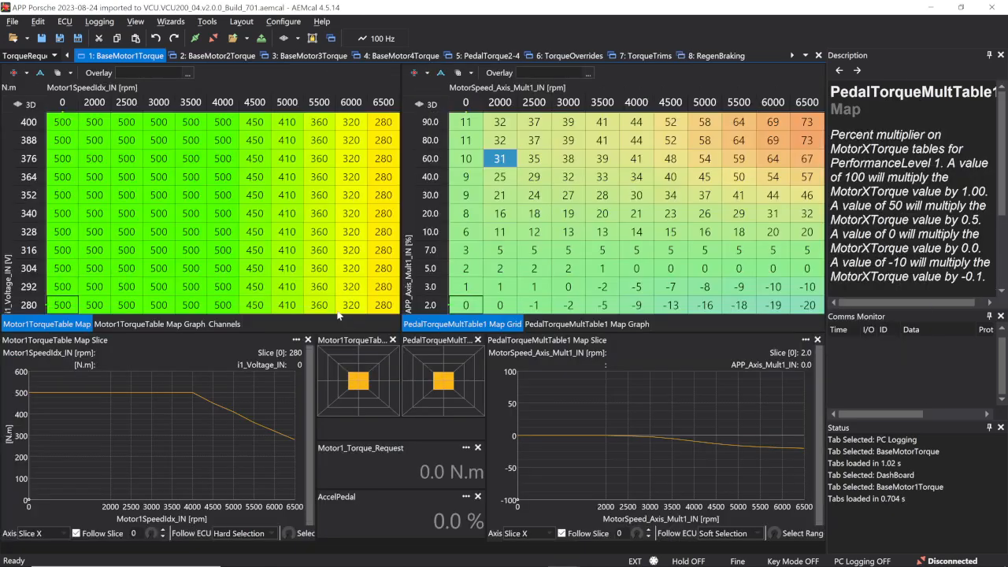
Step: Check the source pedal axis and set the first two APP_Axis_Mult1 breakpoints of the VCU300 Pedal Torque Multiplier 1 to 90 and 80
click(430, 122)
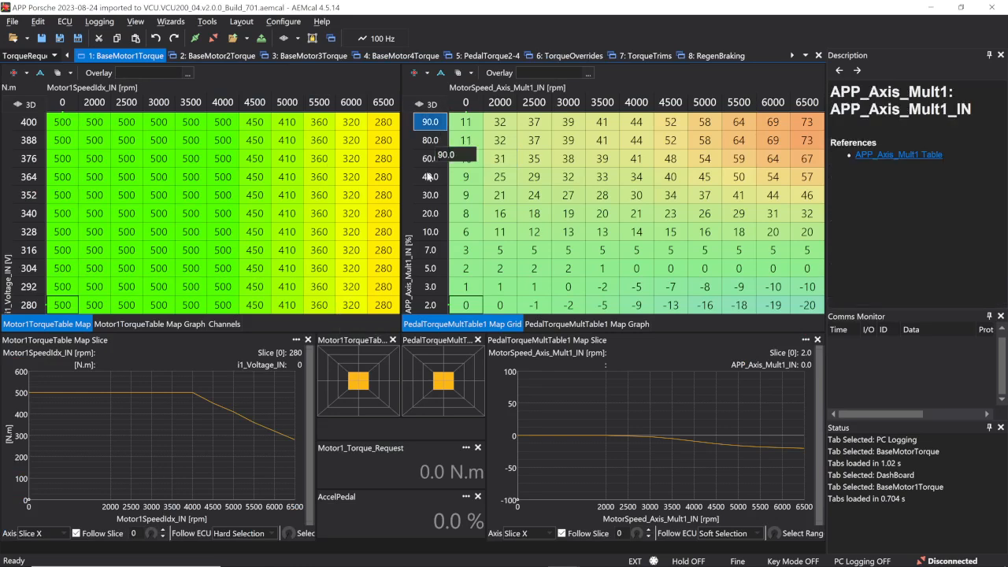
click(430, 177)
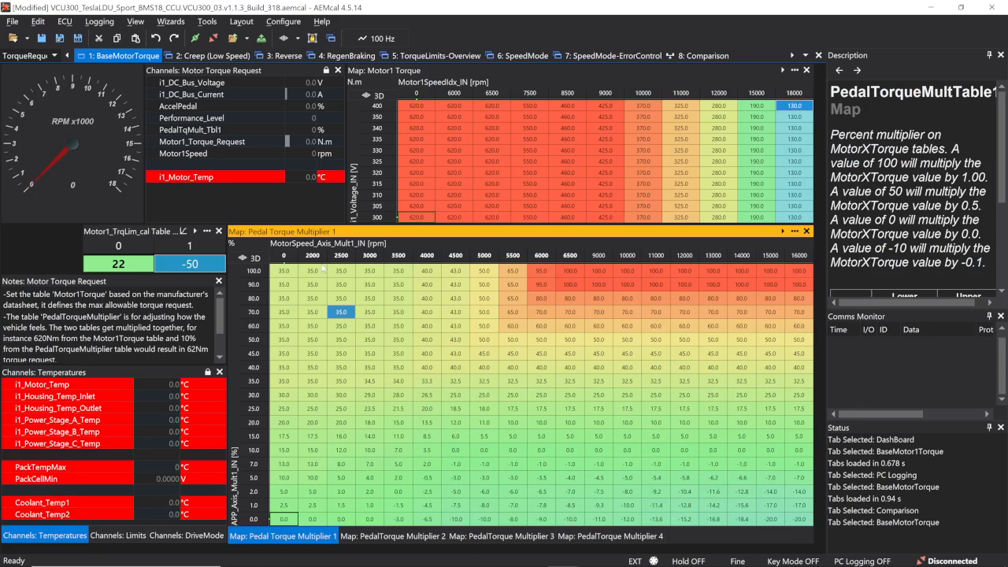
click(253, 270)
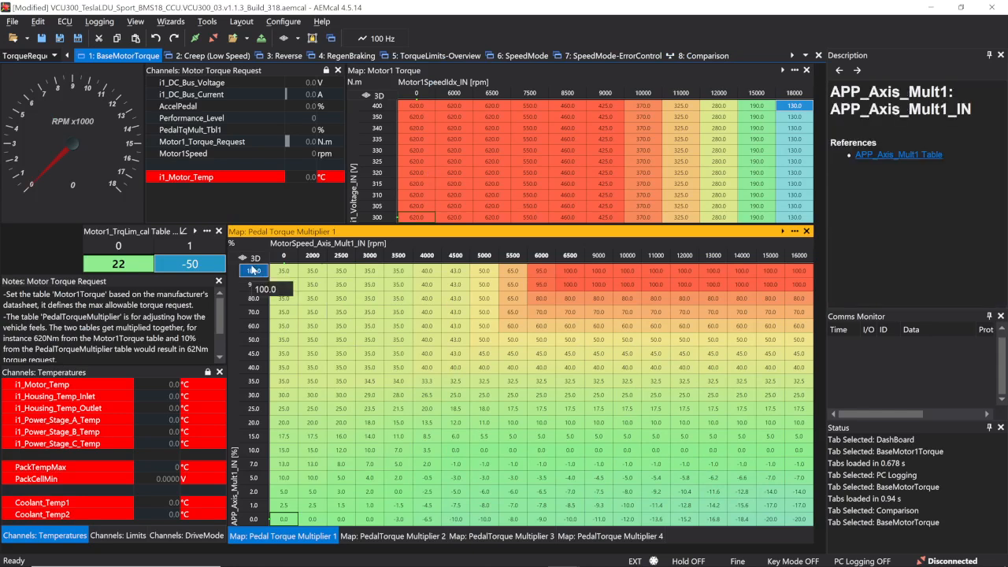
key(Down)
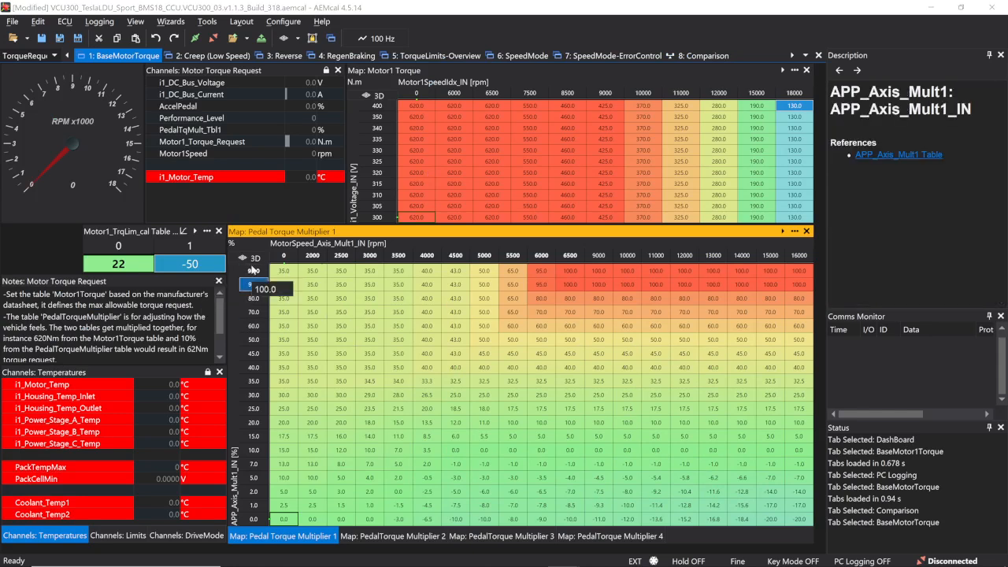
text(8)
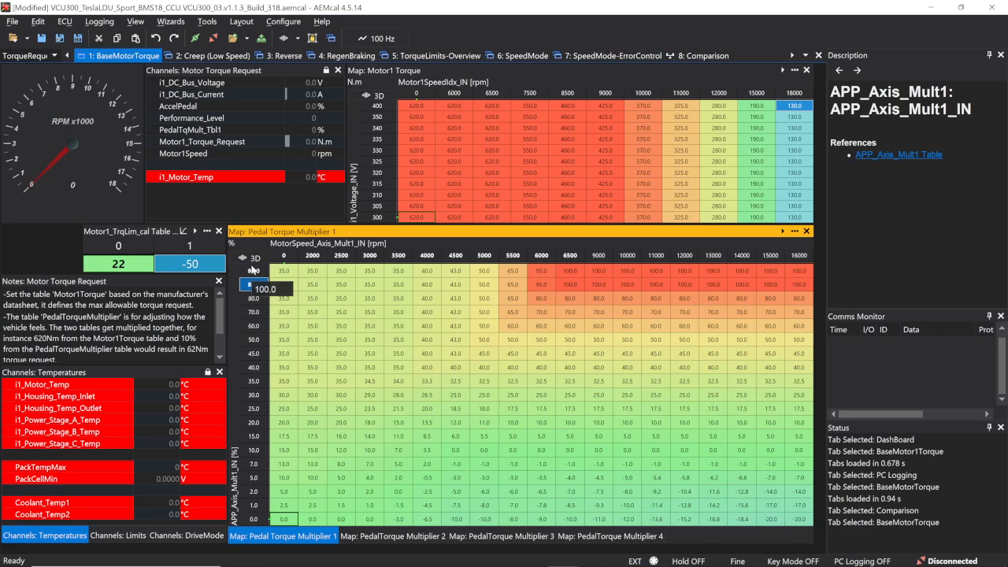
key(Return)
Step: Check the low pedal breakpoints in the source calibration and set the lowest APP_Axis_Mult1 breakpoint of the VCU300 map to 2
key(Down)
key(Down)
key(Down)
key(Down)
key(Down)
key(Down)
key(Down)
key(Down)
key(Down)
key(Down)
key(Down)
key(Down)
key(Down)
key(Down)
key(Down)
key(Down)
key(Down)
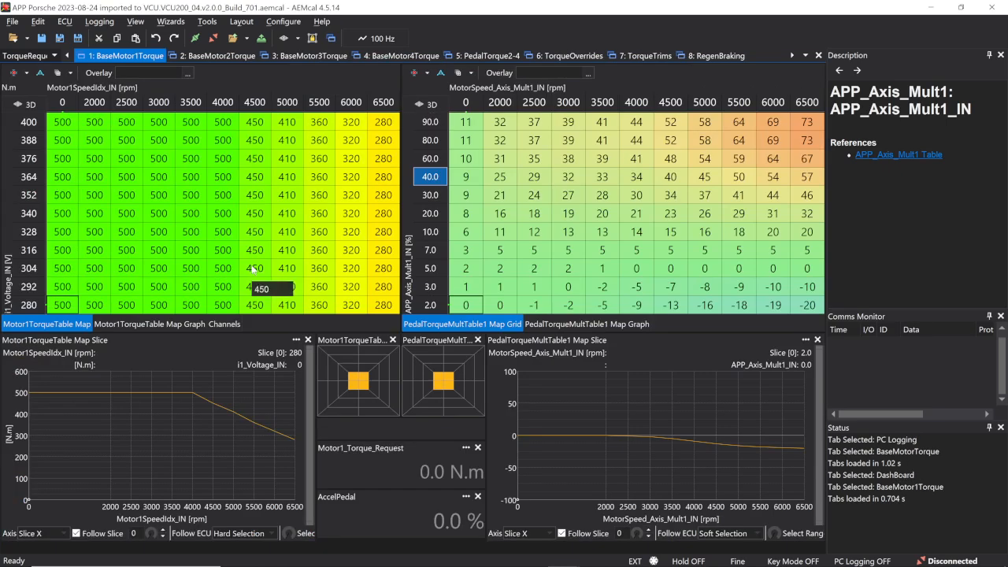
key(Down)
key(Down)
key(Down)
key(Down)
key(Down)
key(Down)
key(Down)
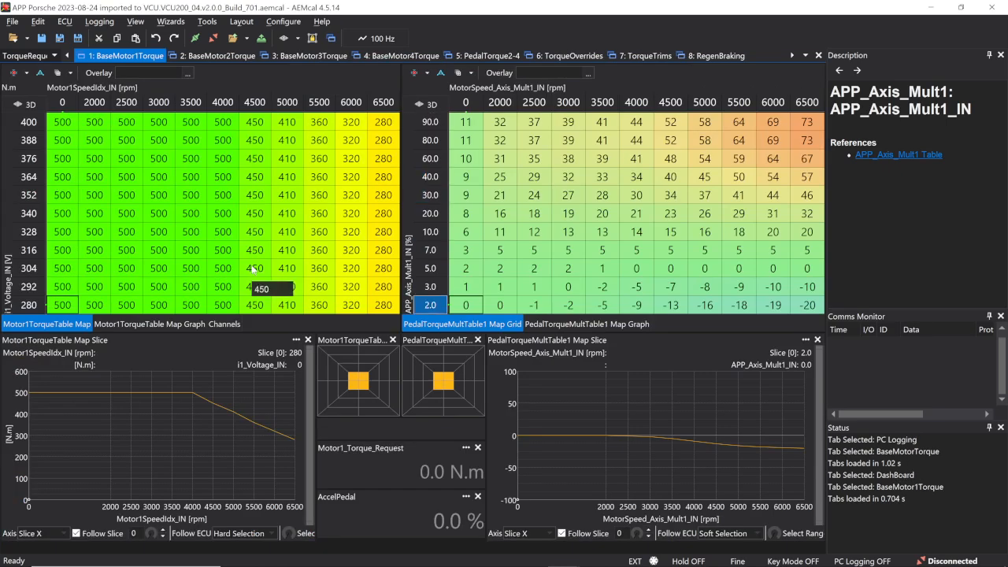
key(Up)
key(Up)
key(Up)
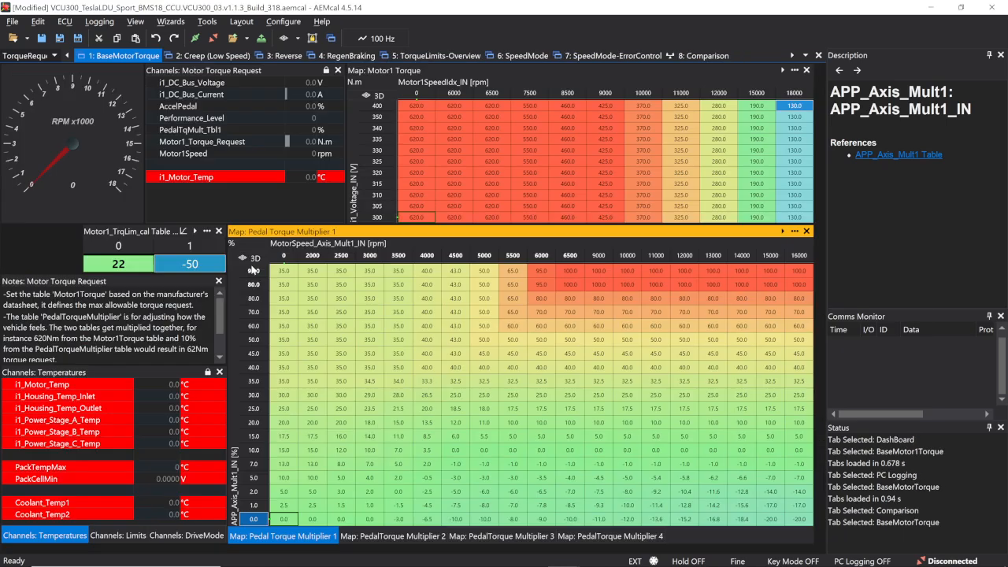
text(2)
key(Return)
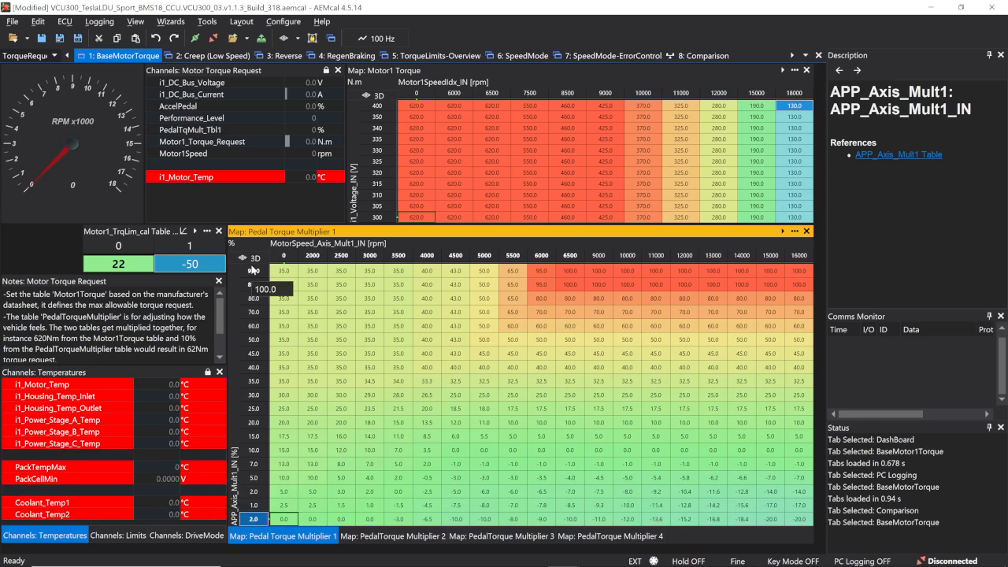
Step: Set the next three pedal axis breakpoints above the lowest one to 3, 5 and 7, working upward
key(Up)
text(5)
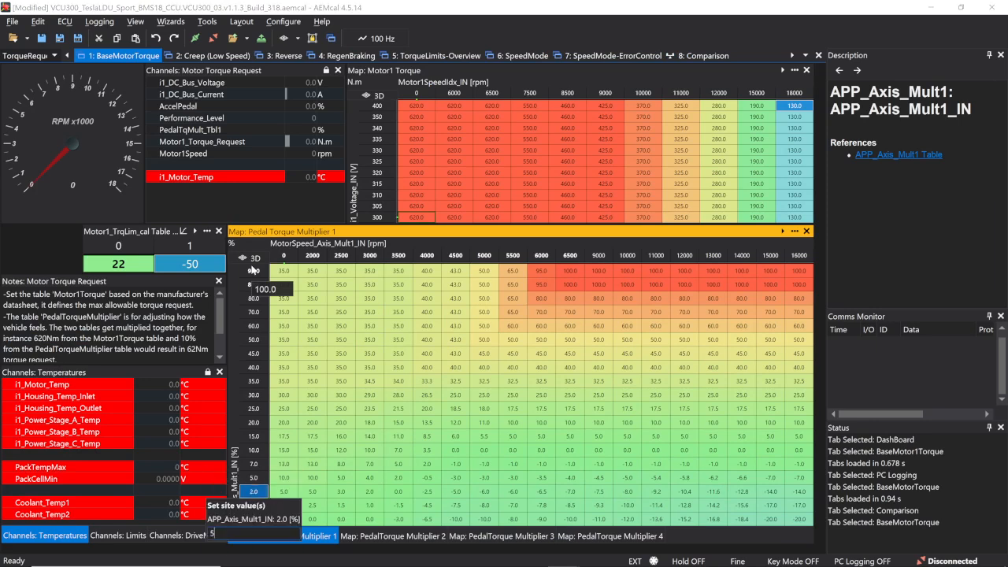
key(Return)
key(Up)
text(7)
key(Return)
Step: Set the four pedal axis breakpoints above the 7% one to 10, 20, 30 and 40, working upward
key(Up)
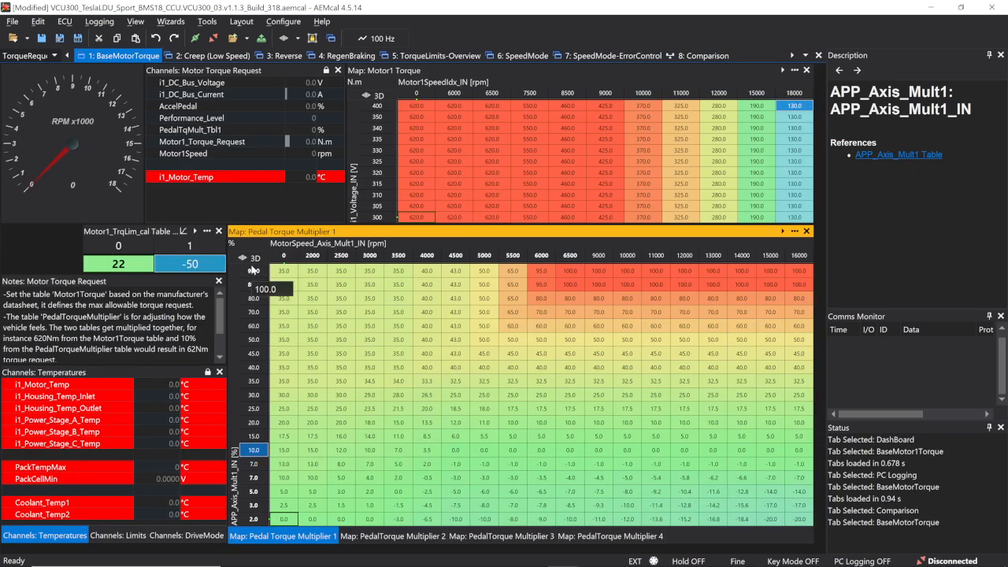
key(Up)
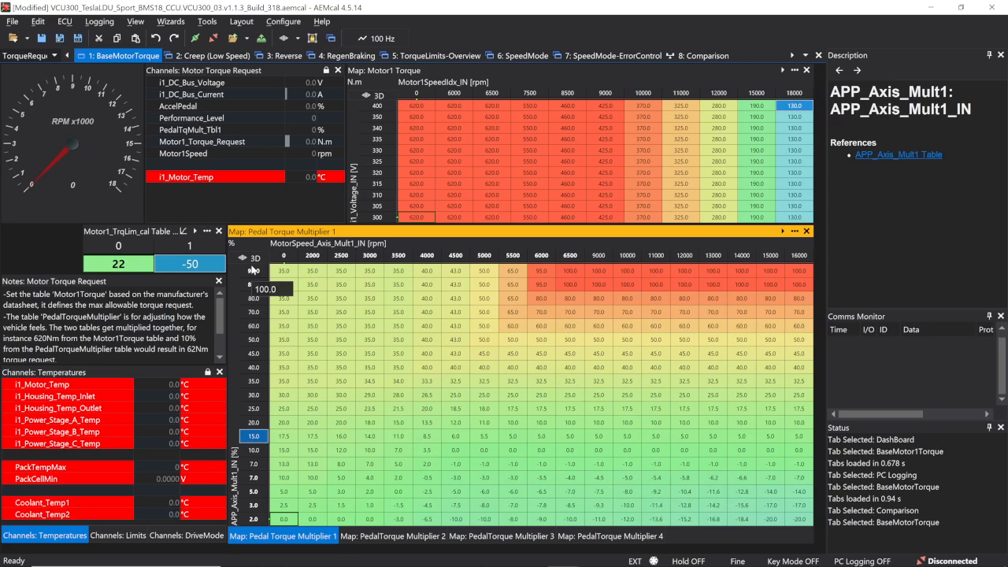
key(Down)
key(Down)
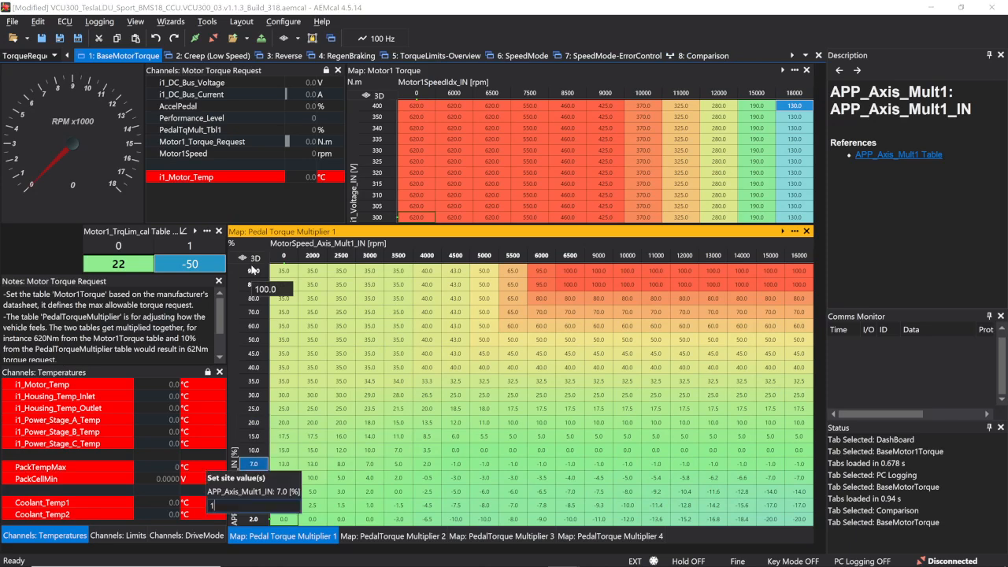
key(Up)
text(20)
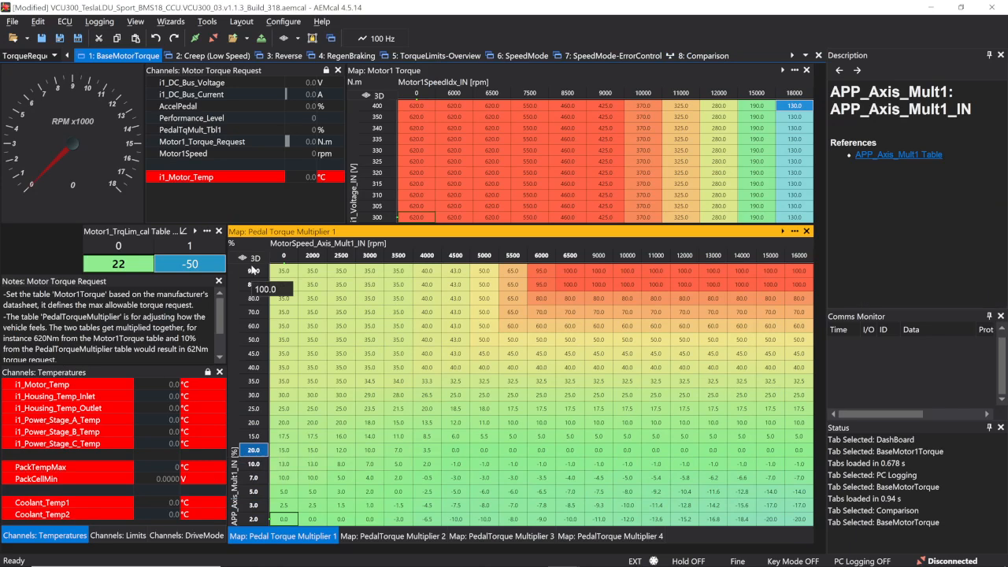
key(Up)
text(30)
key(Up)
text(40)
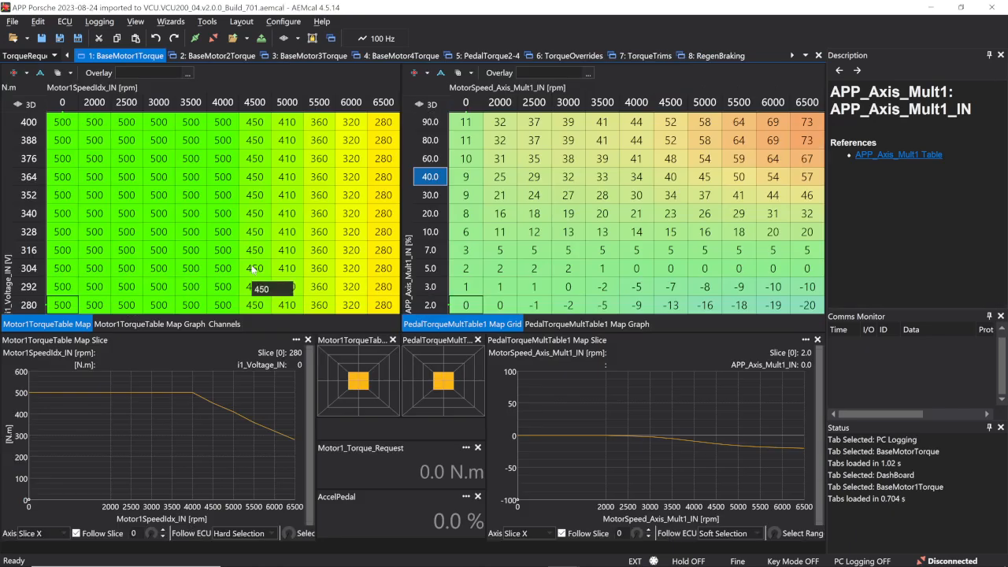
Step: Check the upper pedal breakpoints in the source calibration and set the two VCU300 breakpoints above the 40% one to 60 and 80
key(Up)
key(Up)
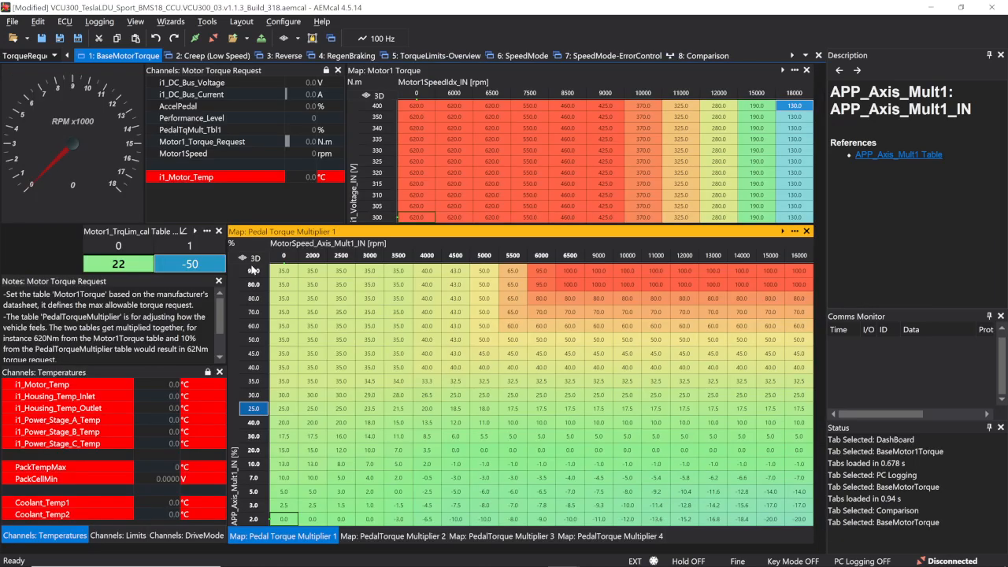
text(60)
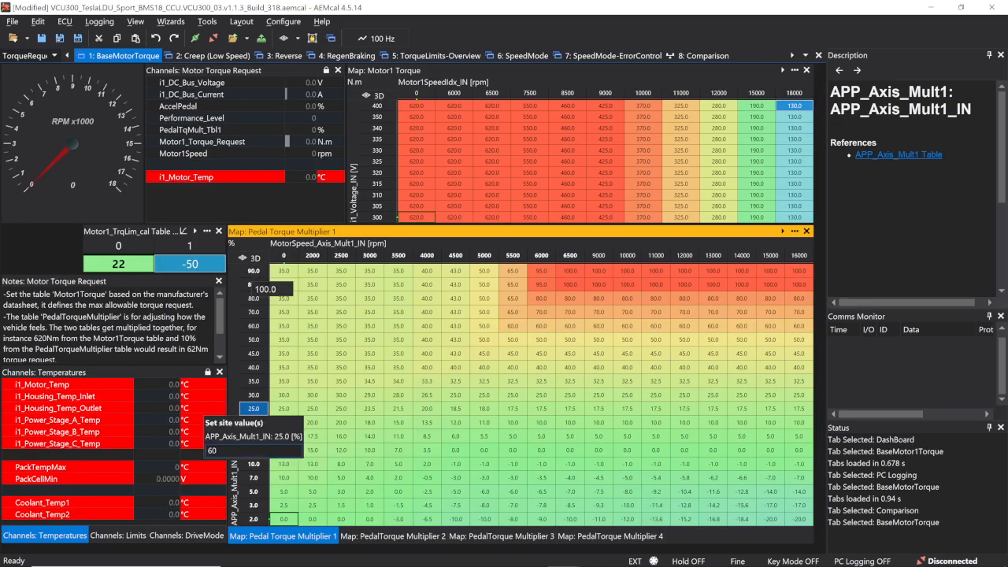
key(Up)
text(30)
key(Return)
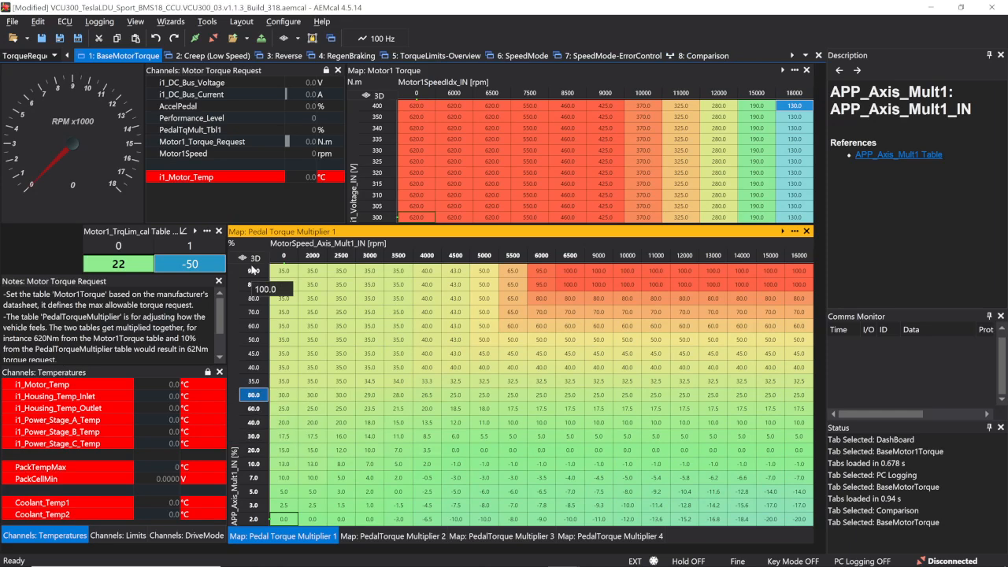
Step: Set the two pedal axis breakpoints directly above the 80% one to 90 and 100, working upward
key(Up)
text(90)
key(Return)
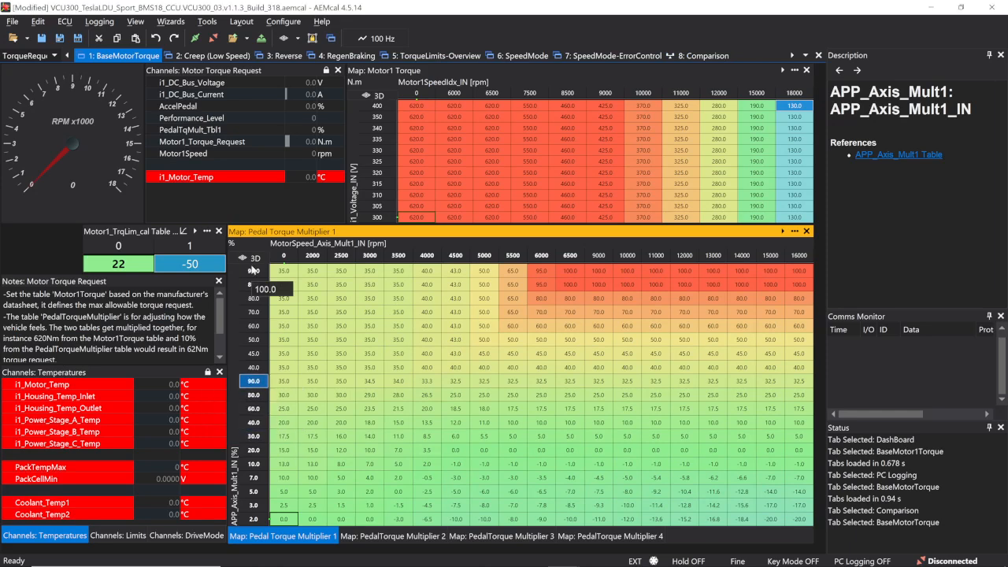
click(252, 367)
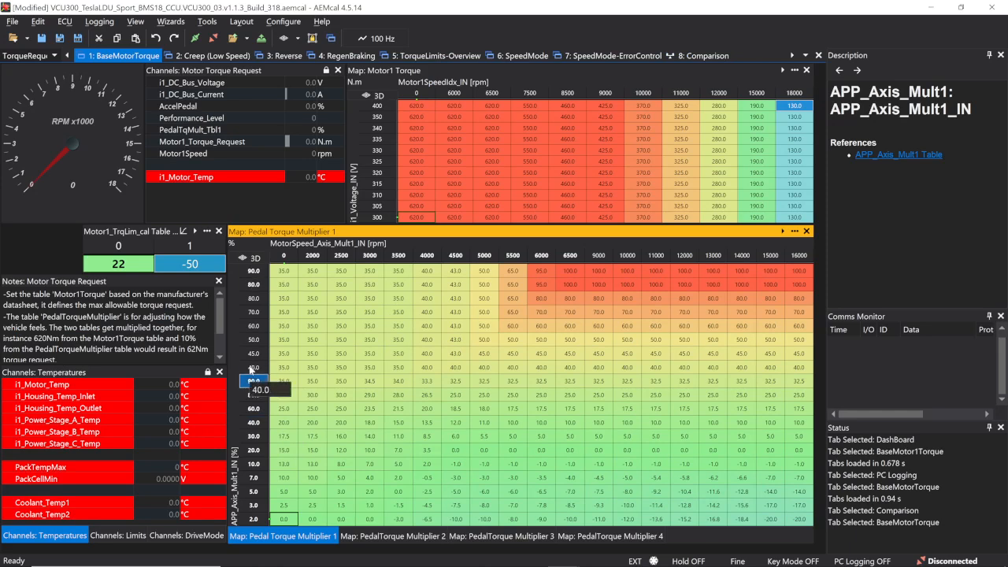
text(100)
key(Return)
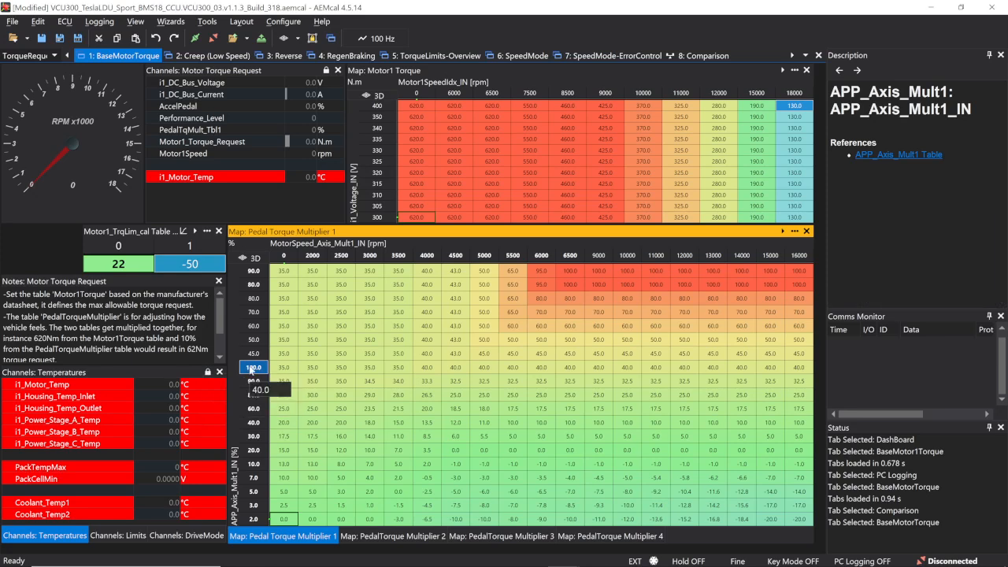
Step: Set the topmost APP_Axis_Mult1 breakpoint of the VCU300 pedal torque map to 100
key(Up)
key(Up)
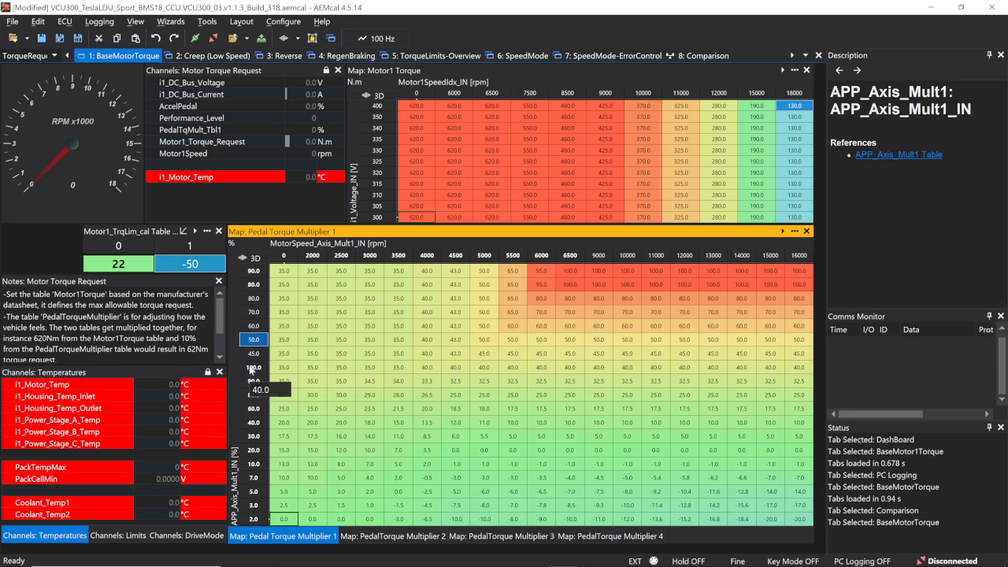
key(Up)
key(Up)
key(Up)
key(Up)
key(Up)
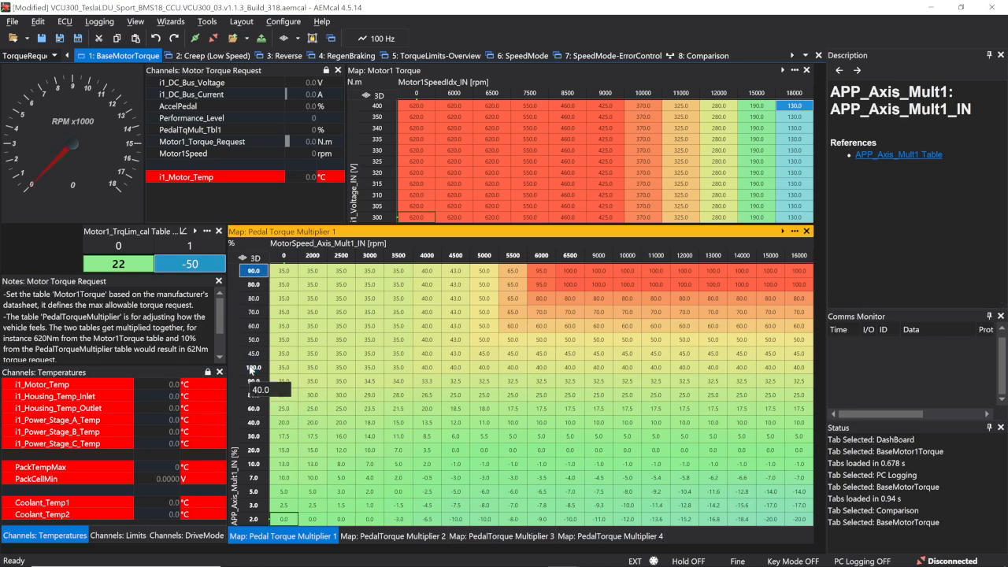
text(100)
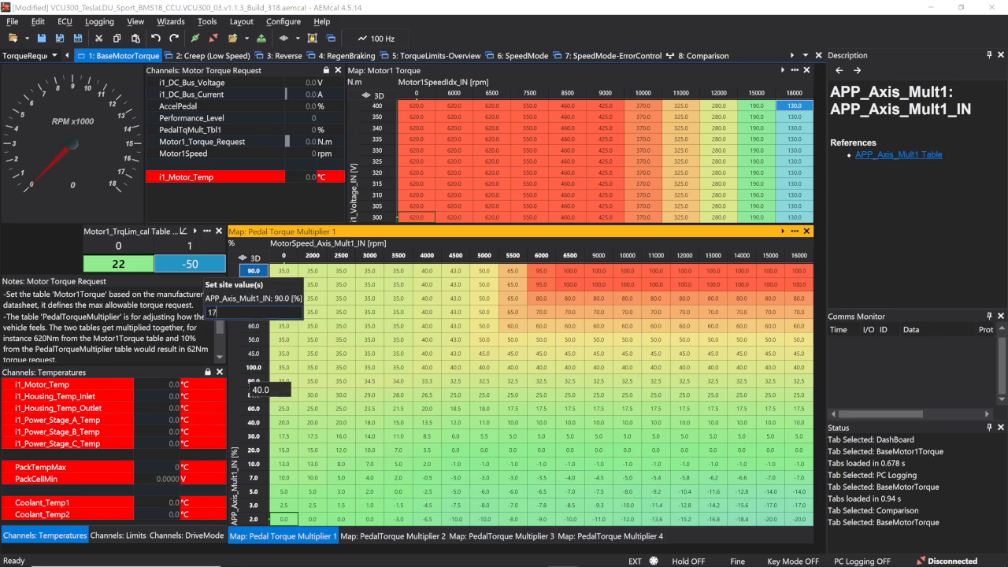
key(Return)
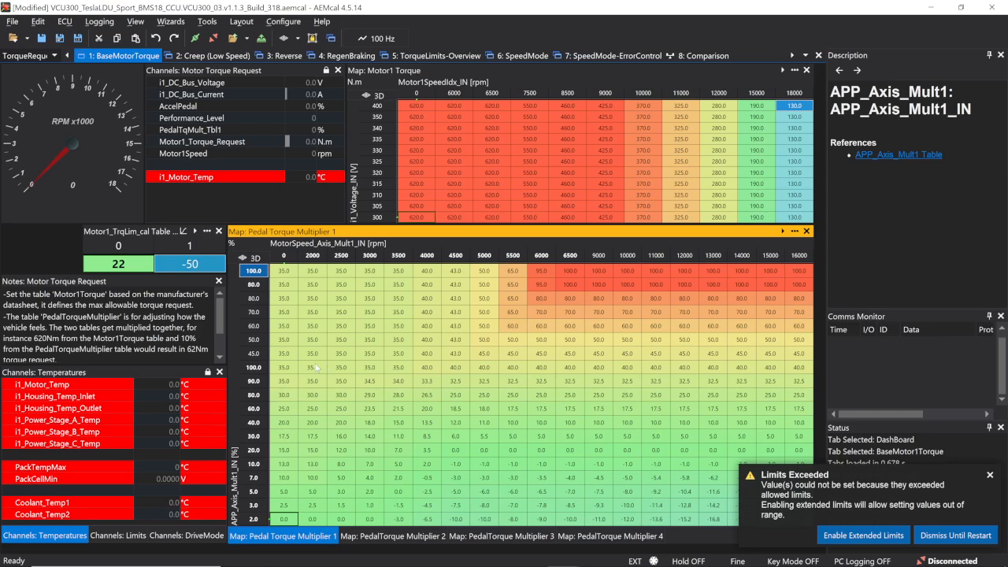
Step: Set the three pedal axis breakpoints above the 40% one to 50, 60 and 70, working upward
click(252, 369)
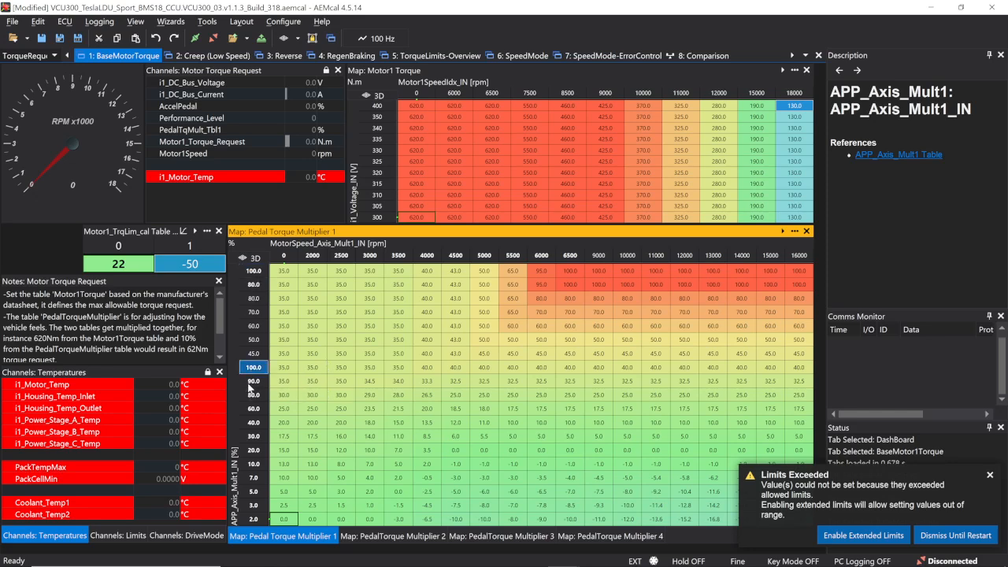
click(251, 385)
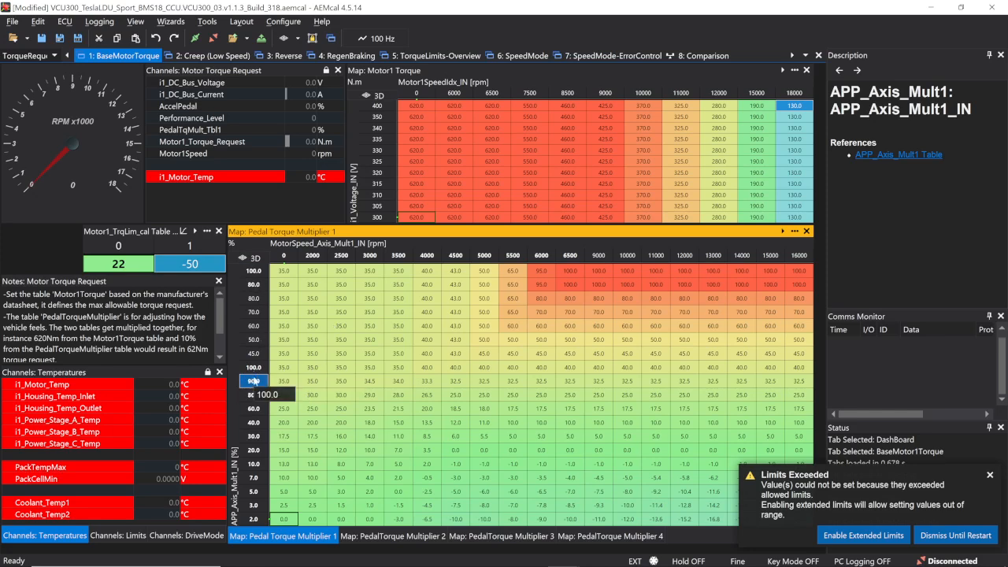
click(256, 407)
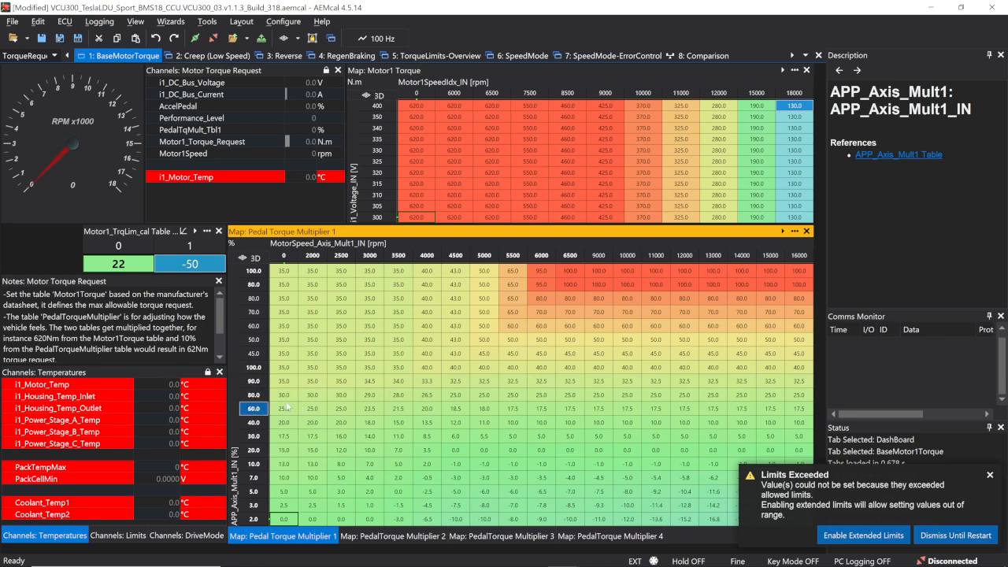
click(256, 423)
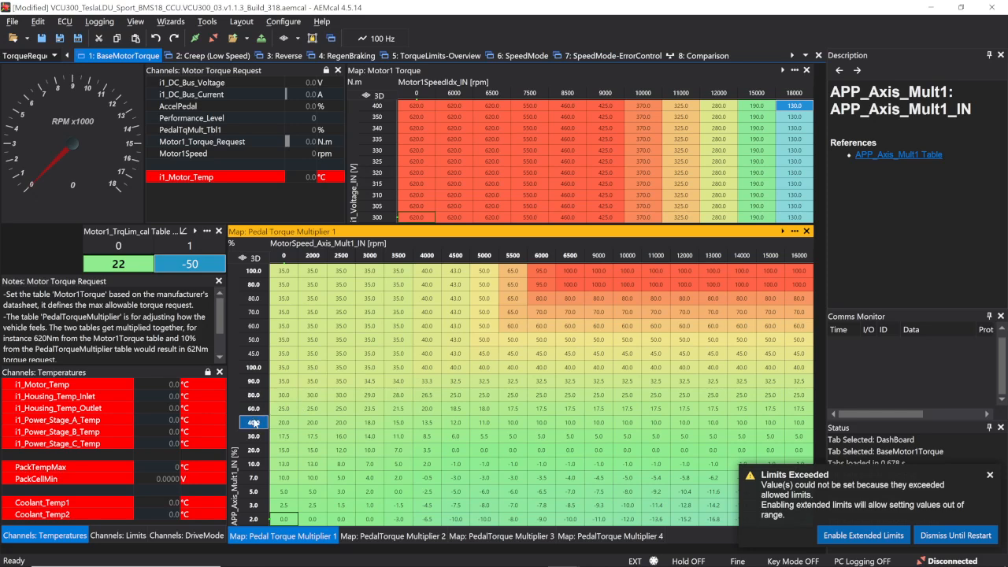
key(Up)
text(50)
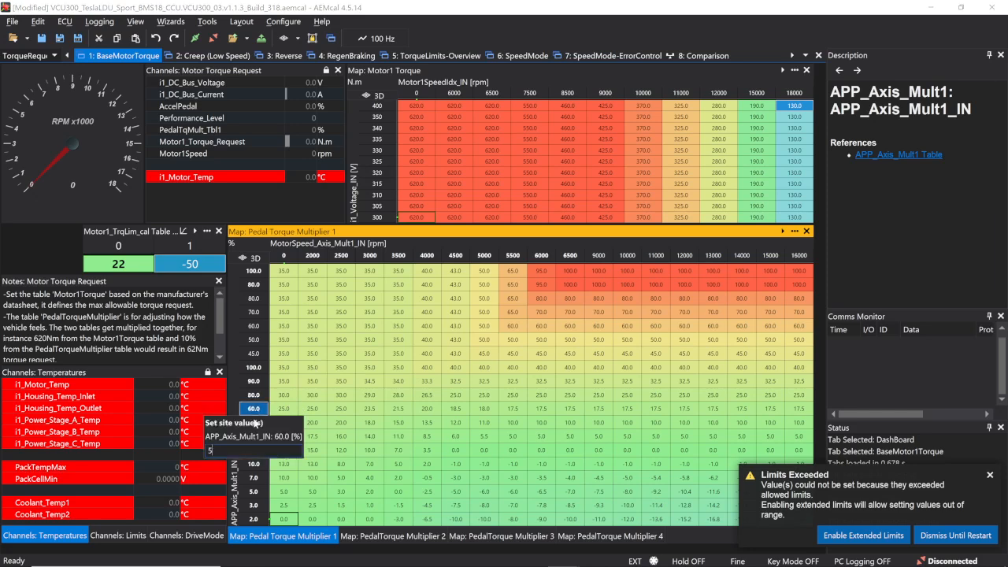
key(Return)
key(Up)
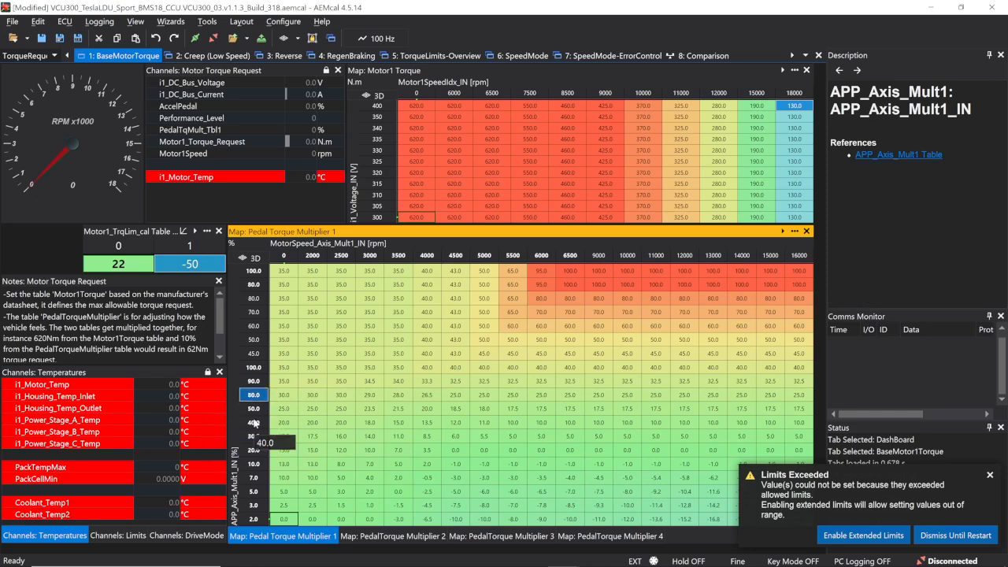
text(60)
key(Return)
key(Up)
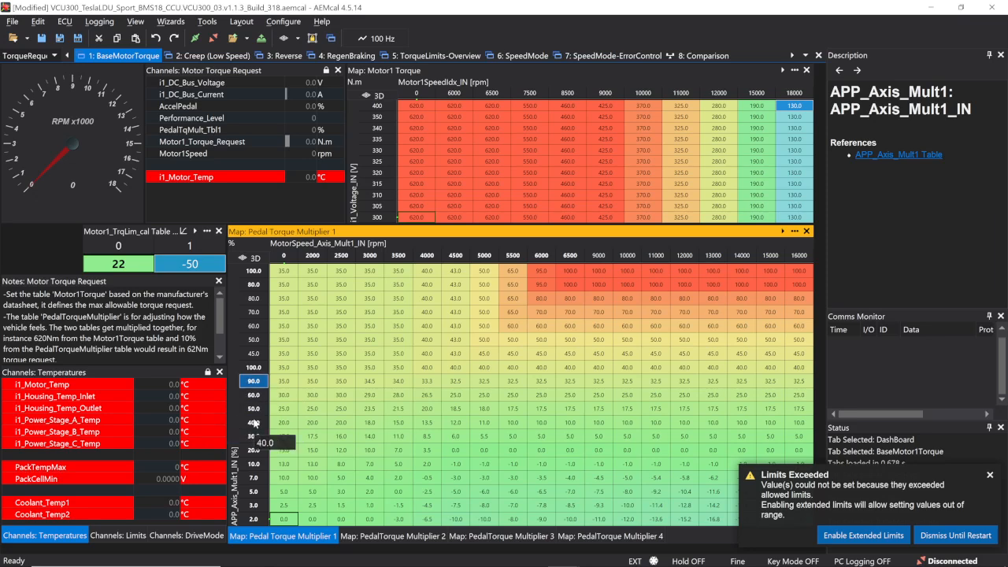
text(70)
key(Return)
Step: Set the three pedal axis breakpoints above the 70% one to 80, 90 and 100, working upward
key(Up)
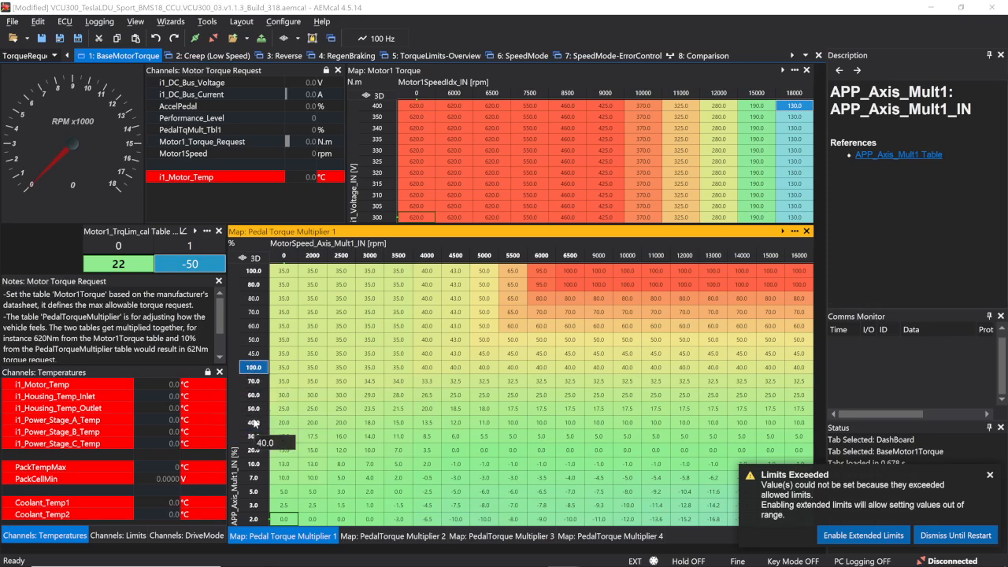
text(40)
key(Return)
key(Up)
text(20)
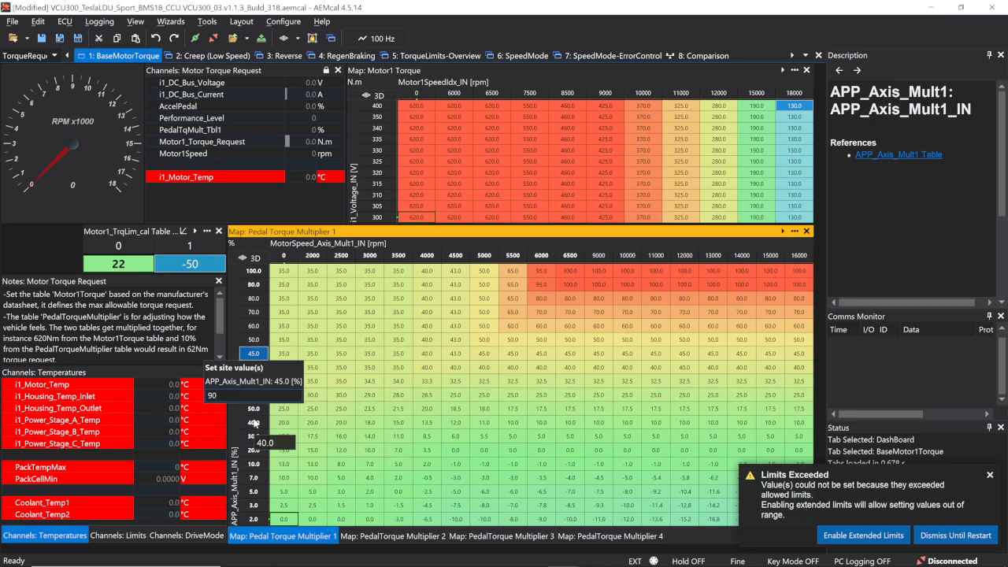
key(Return)
key(Up)
text(100)
key(Return)
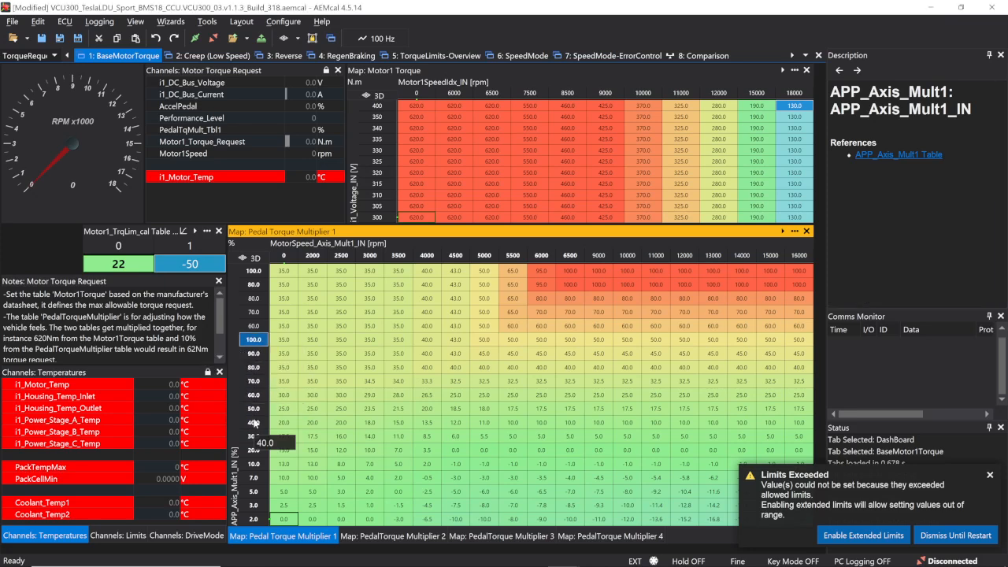
Step: Set the four remaining pedal axis breakpoints between the two existing 100% ones to 100 as well
click(367, 437)
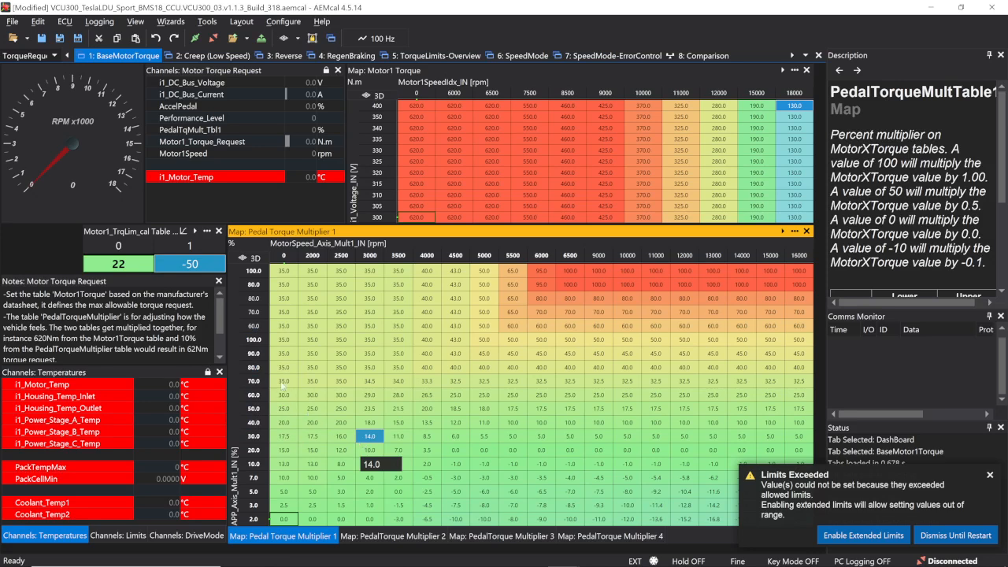
drag(254, 340, 250, 272)
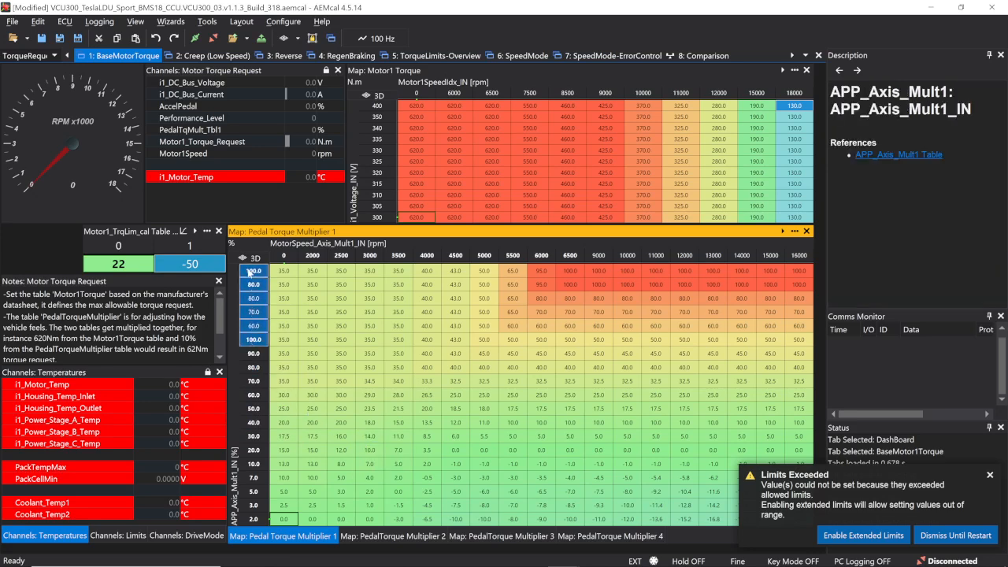
click(323, 325)
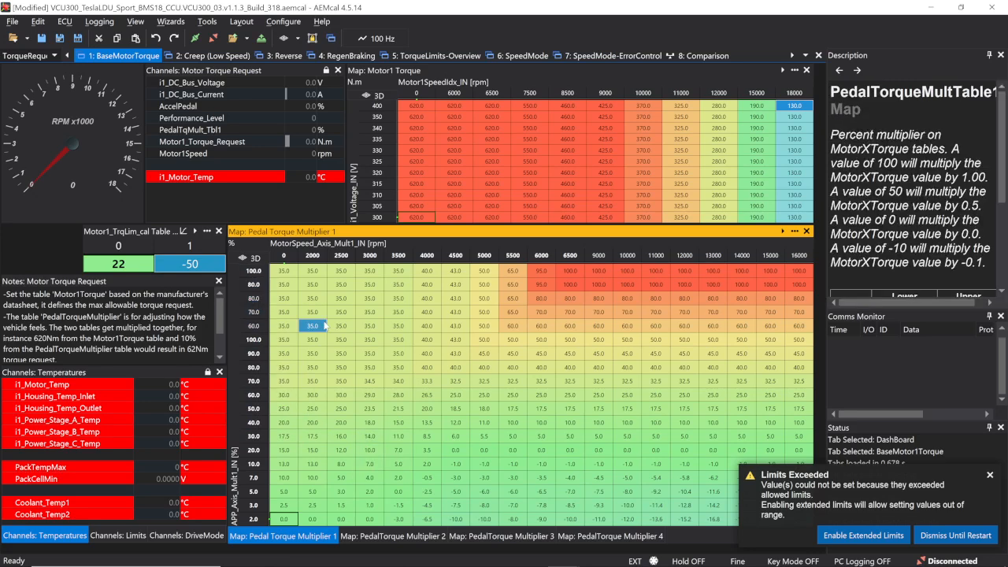
click(255, 327)
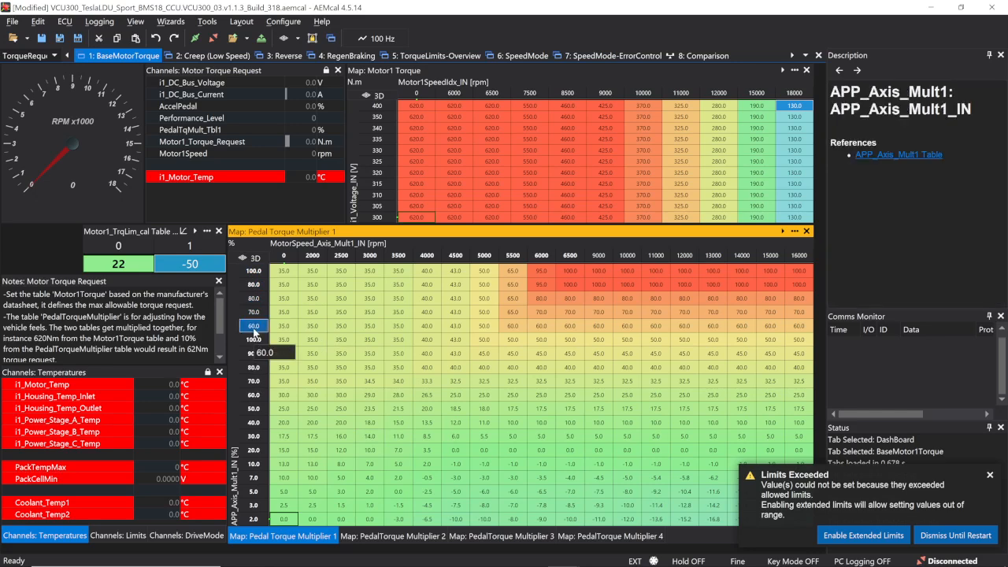
text(100)
key(Return)
key(Up)
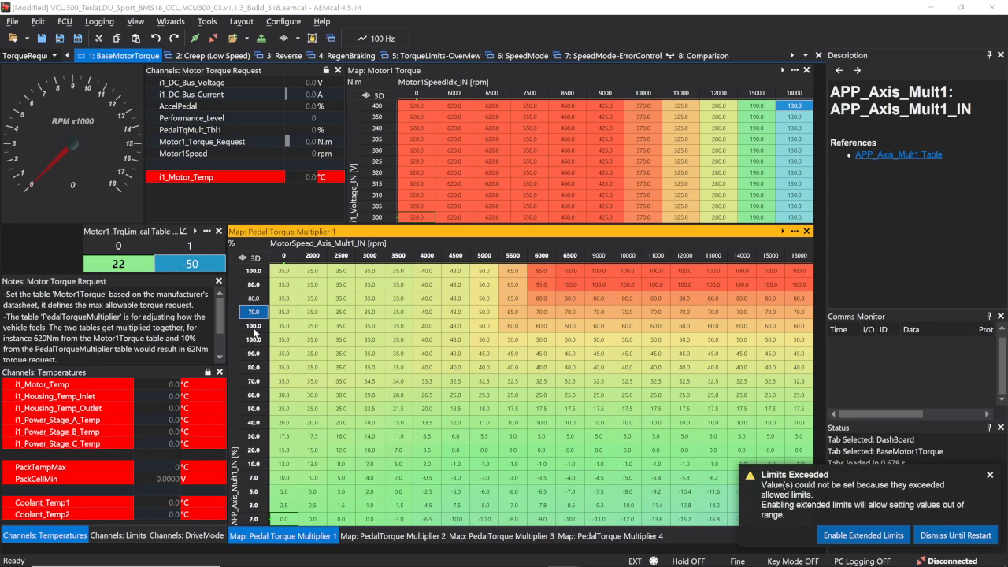
key(Up)
text(100)
key(Return)
key(Up)
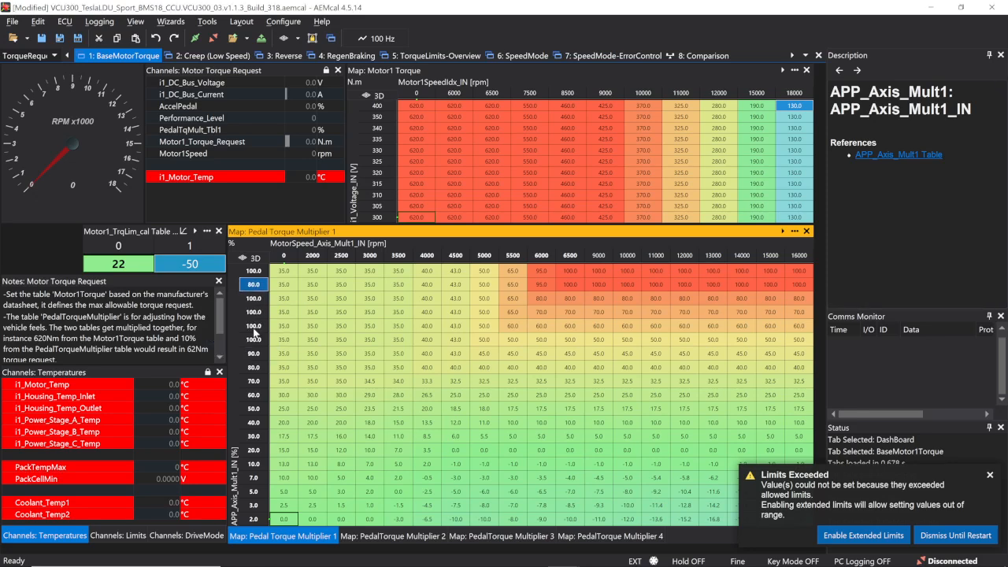
text(100)
key(Return)
Step: Copy all pedal torque multiplier values from the source calibration and paste them into the VCU300 map, starting at 0 rpm in the 70% row
click(330, 328)
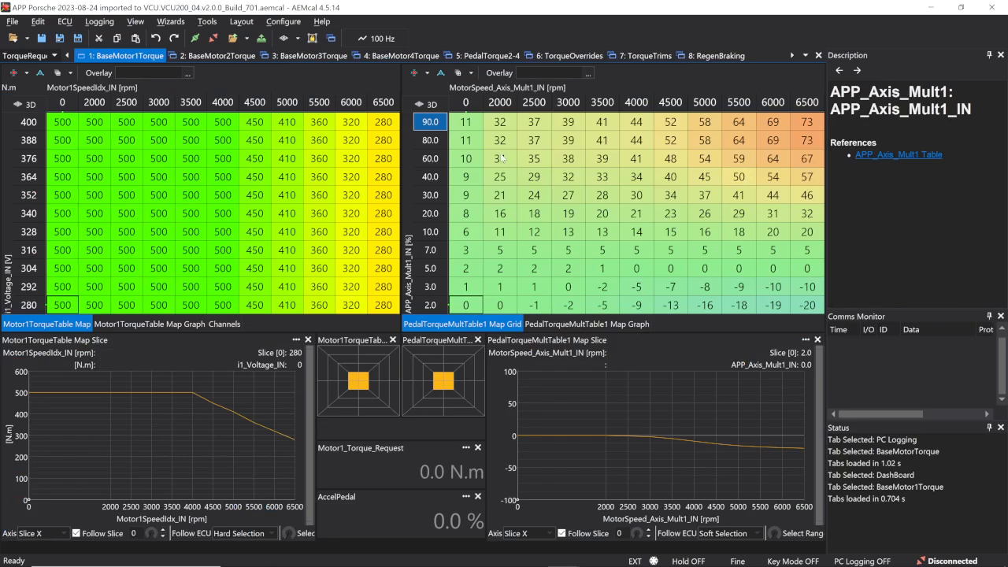
drag(466, 124, 828, 315)
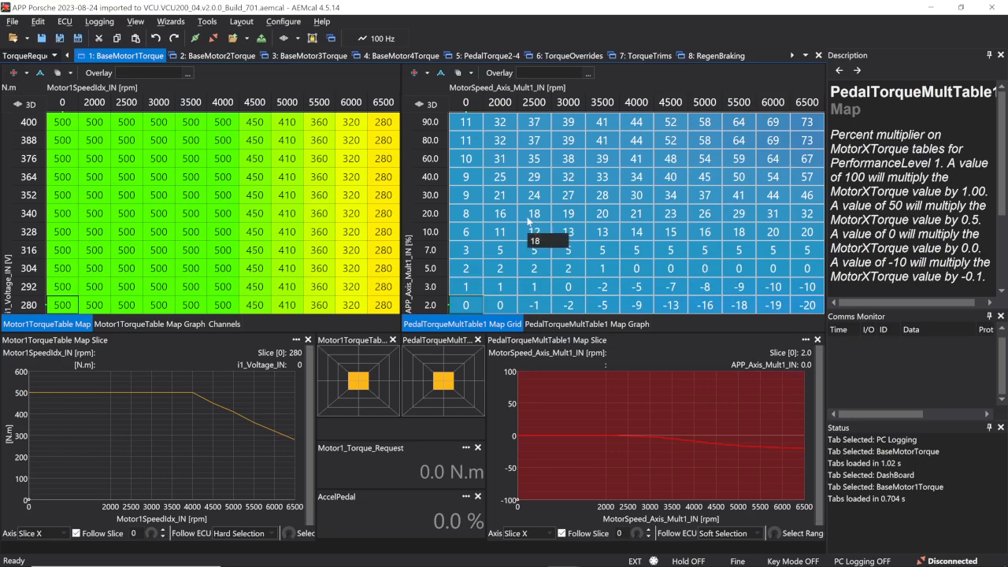
click(529, 221)
key(alt+Tab)
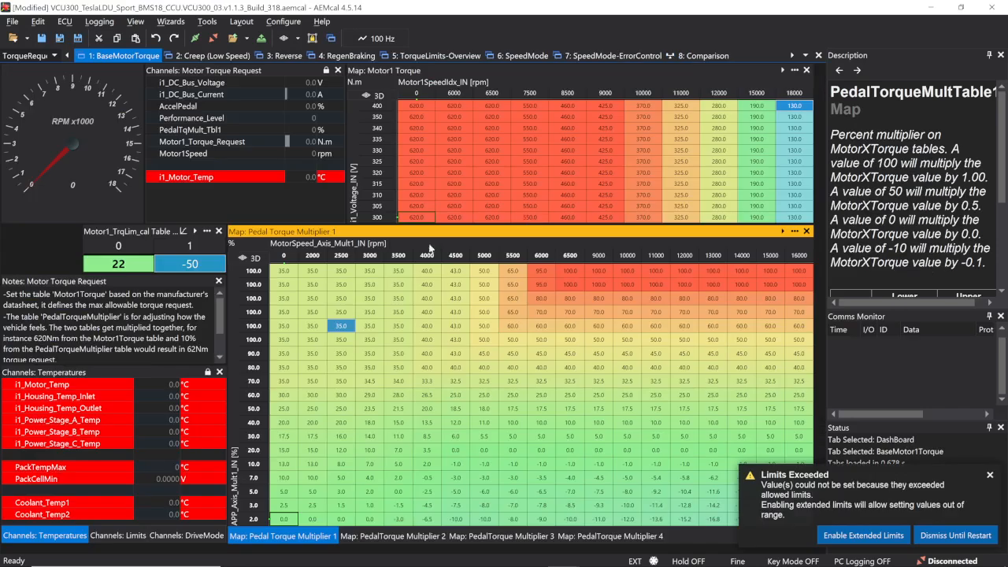
click(288, 409)
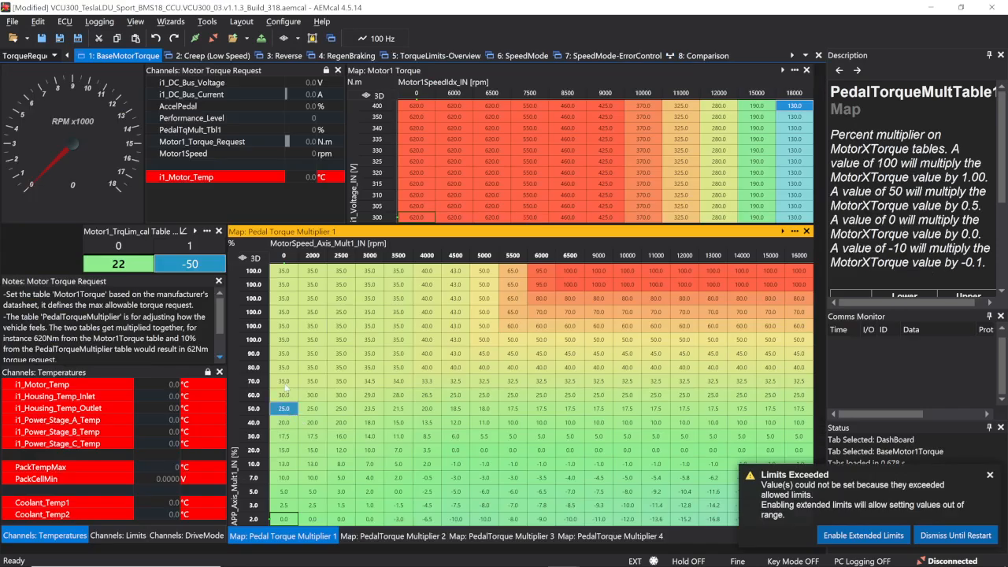
key(alt+Tab)
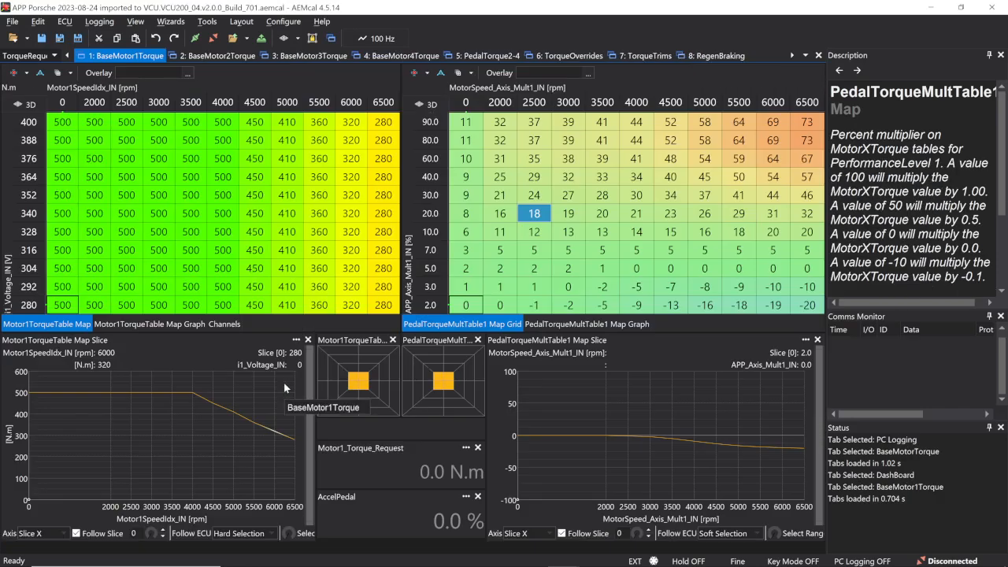
key(alt+Tab)
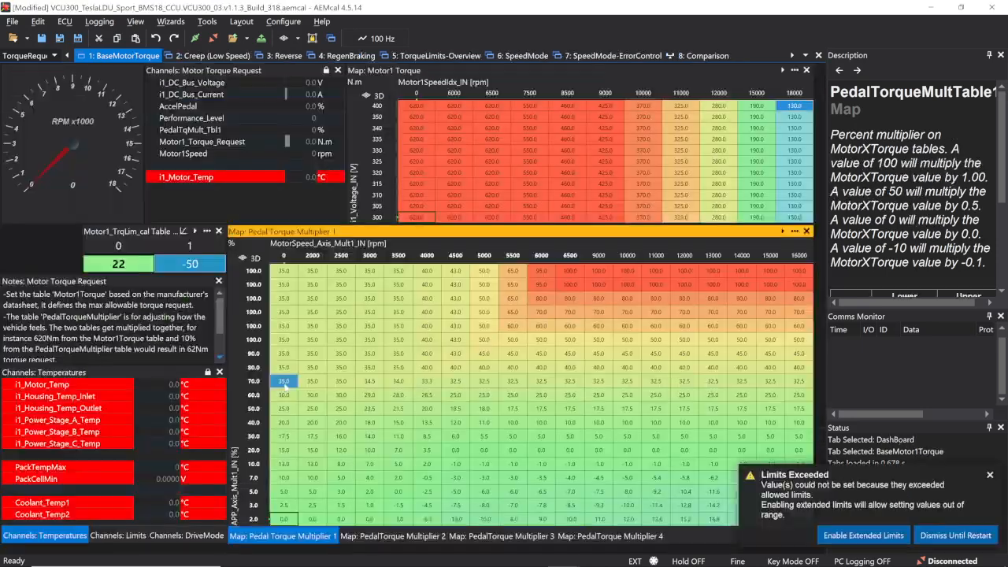
key(ctrl+v)
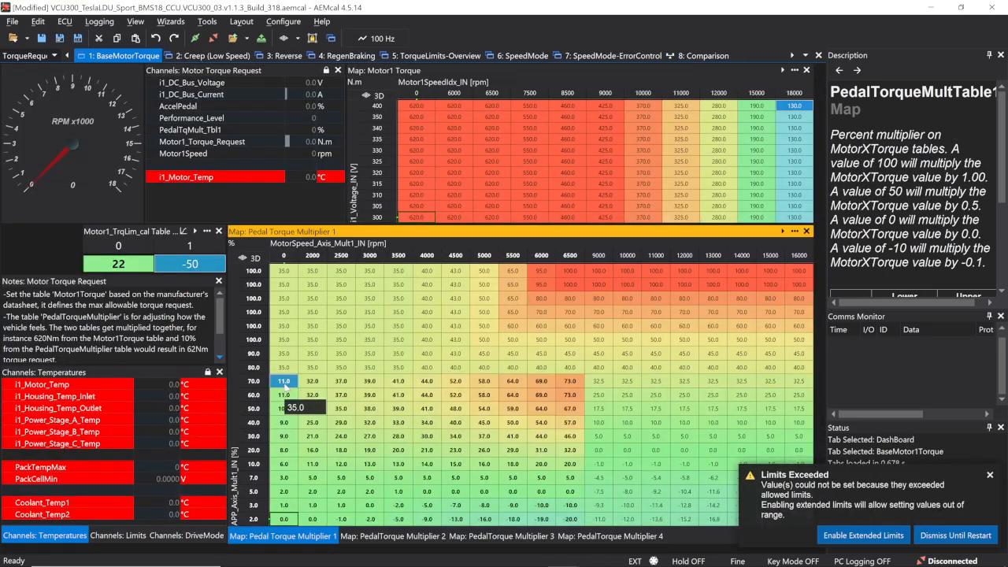
Step: Go up the 0 rpm column of the source pedal torque table from the 2% row to count its rows
key(alt+Tab)
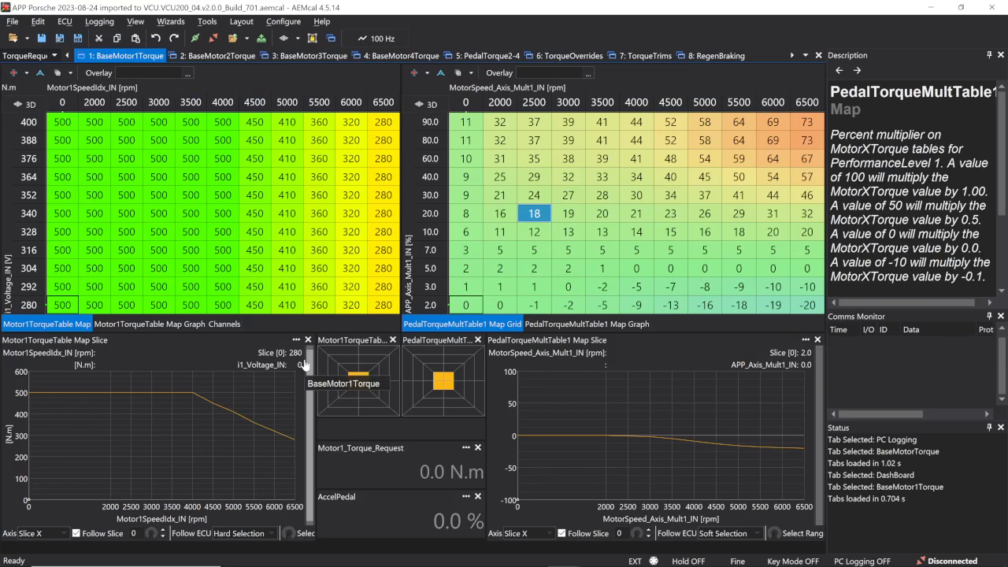
click(464, 305)
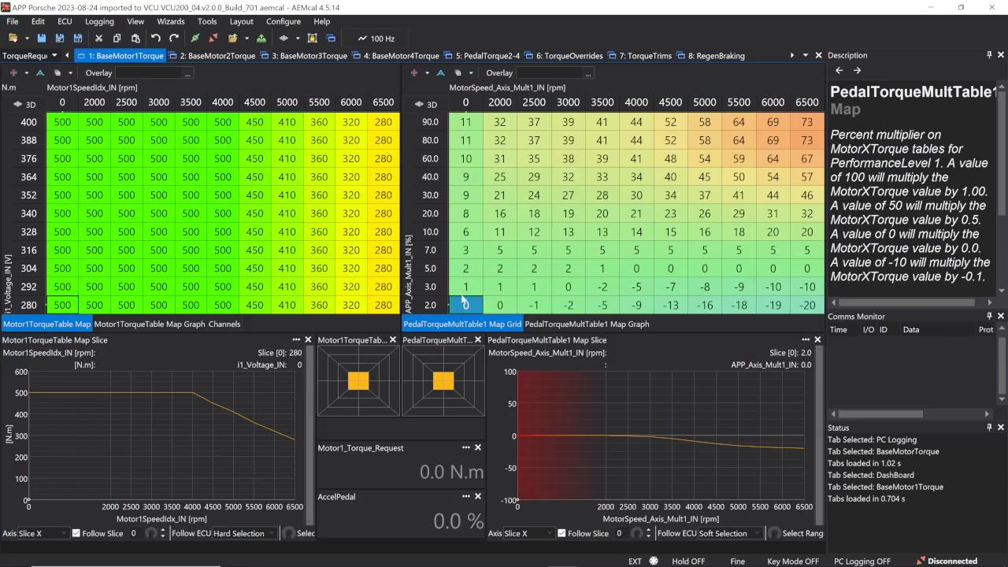
key(Up)
key(Up)
key(Up)
key(Up)
key(Up)
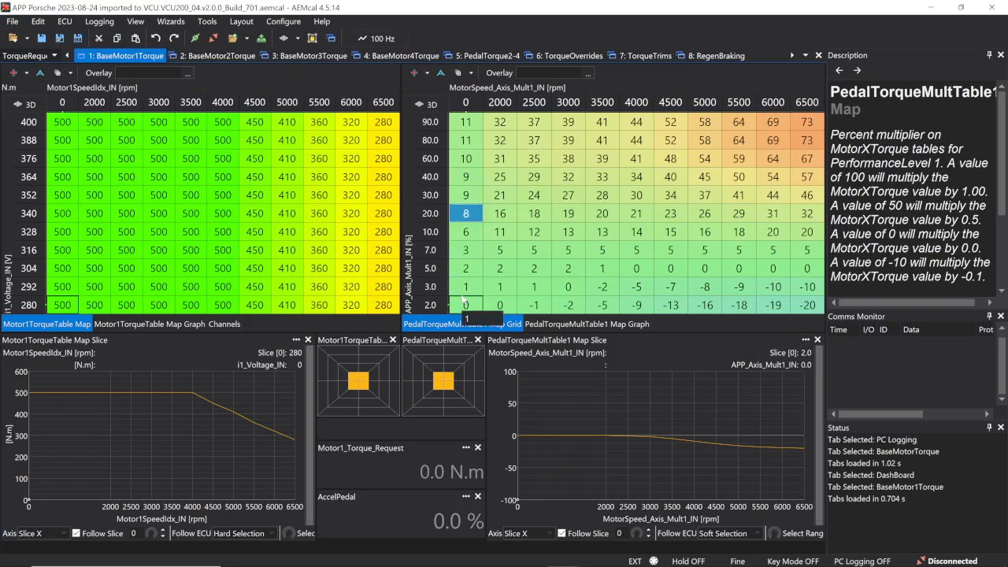
key(Up)
key(Up)
key(Up)
key(Up)
key(Up)
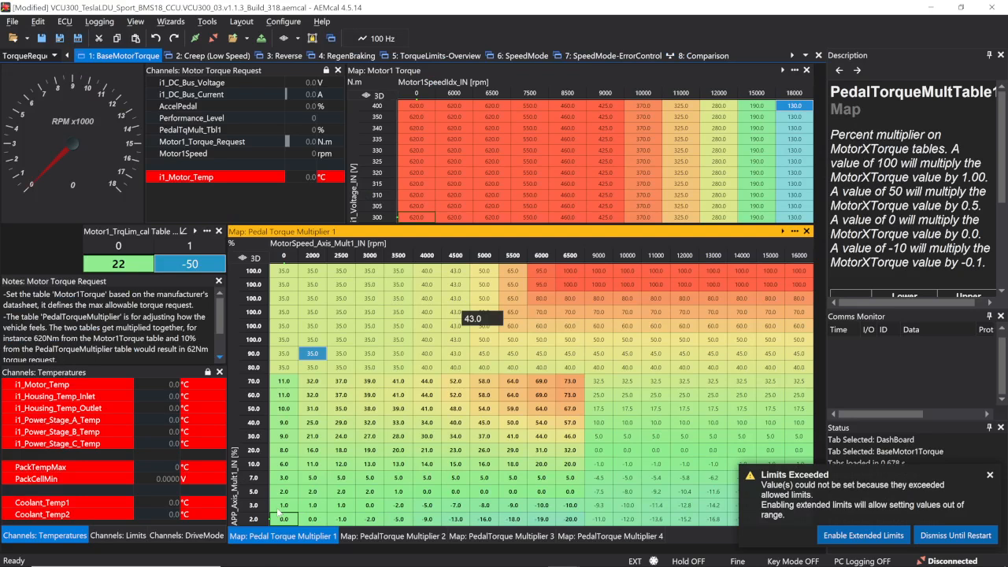
Step: Count the pasted rows in the VCU300 map's 0 rpm column from the lowest pedal rows up to the 70% row
click(281, 509)
key(Up)
key(Up)
key(Up)
key(Up)
key(Up)
key(Up)
key(Up)
key(Up)
key(Up)
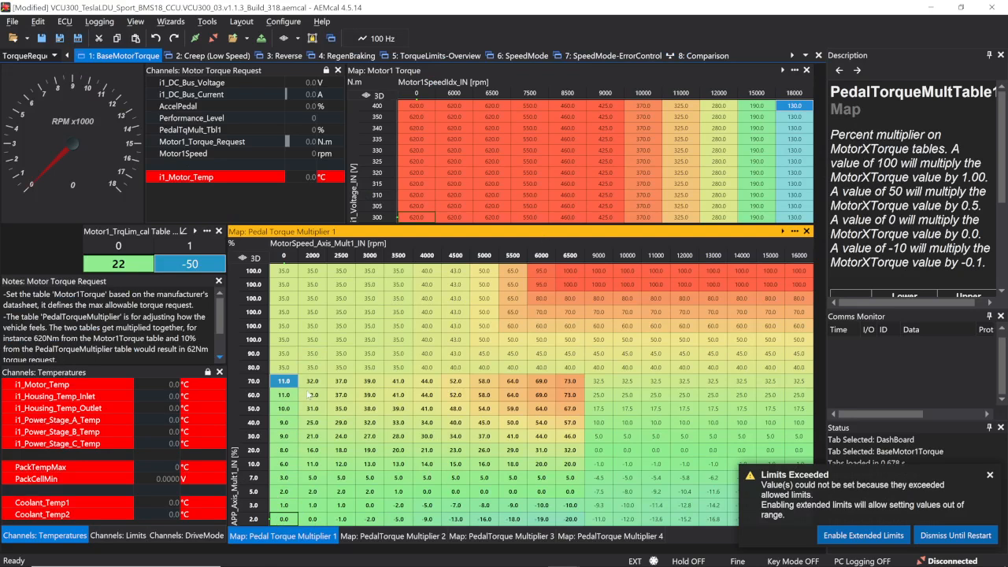
Step: Copy the source pedal torque table's 90% row and paste it into the VCU300 map's 90% row from 0 to 6500 rpm
key(Right)
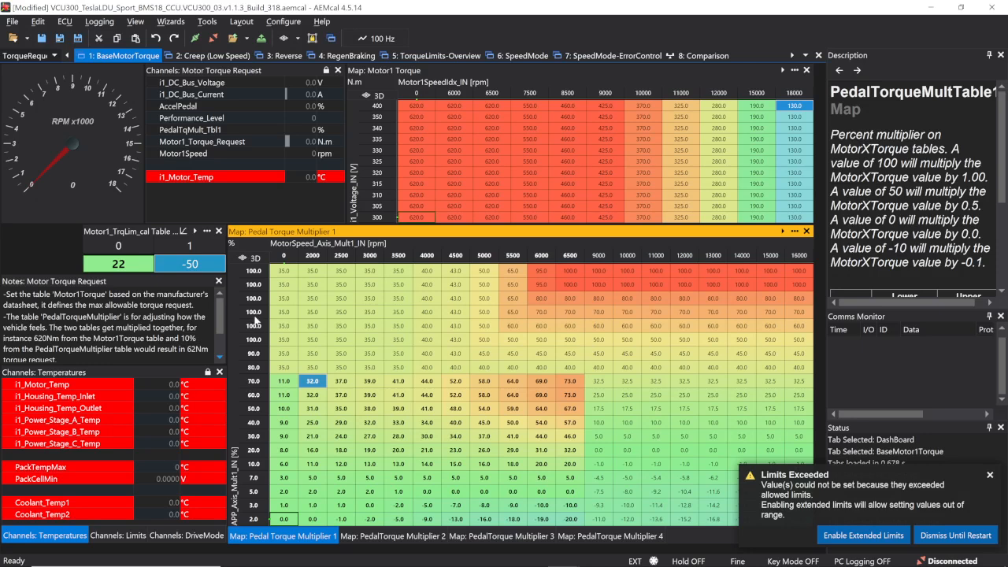
drag(286, 383, 570, 384)
key(ctrl+c)
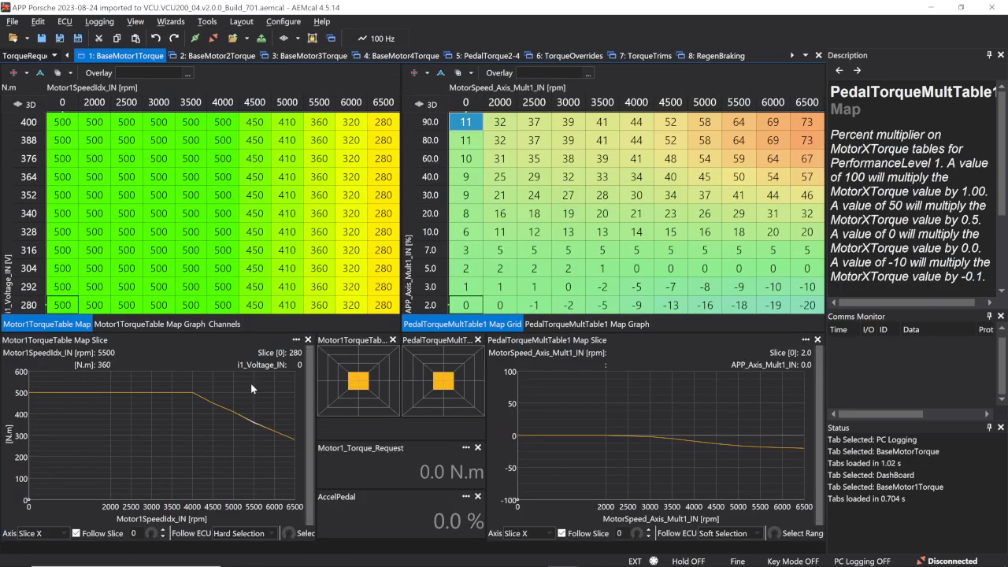
drag(470, 128, 825, 122)
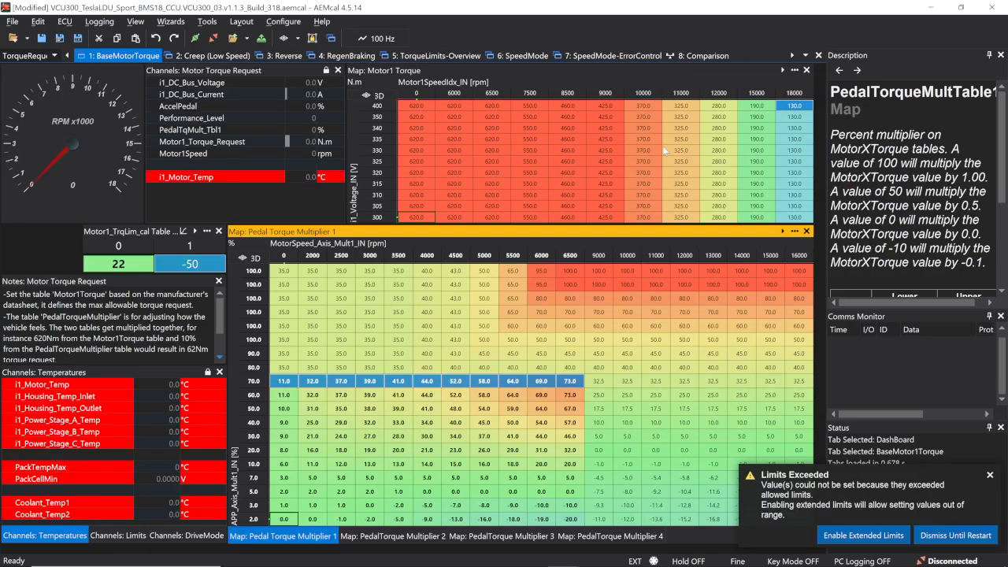
double_click(280, 358)
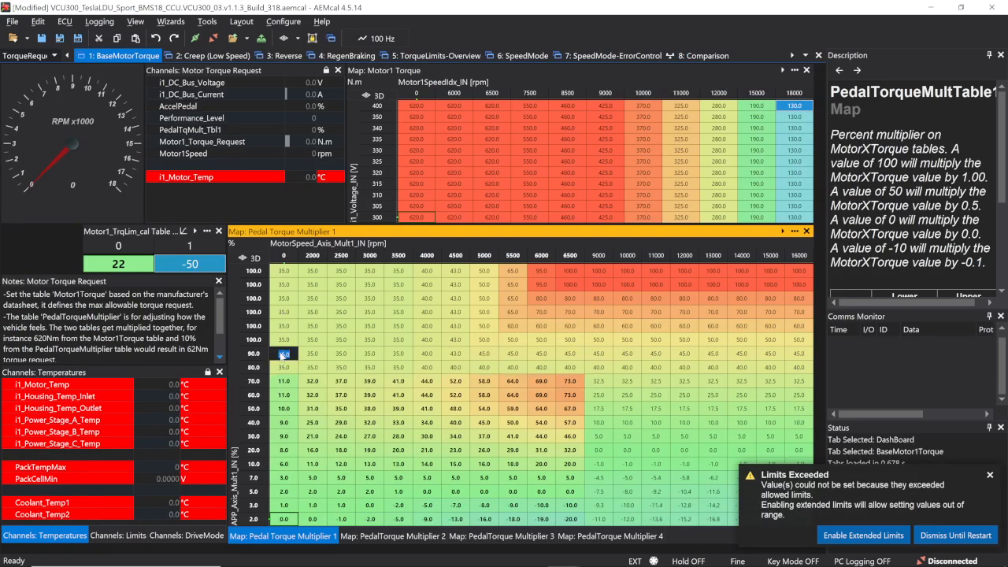
click(324, 358)
drag(279, 355, 577, 360)
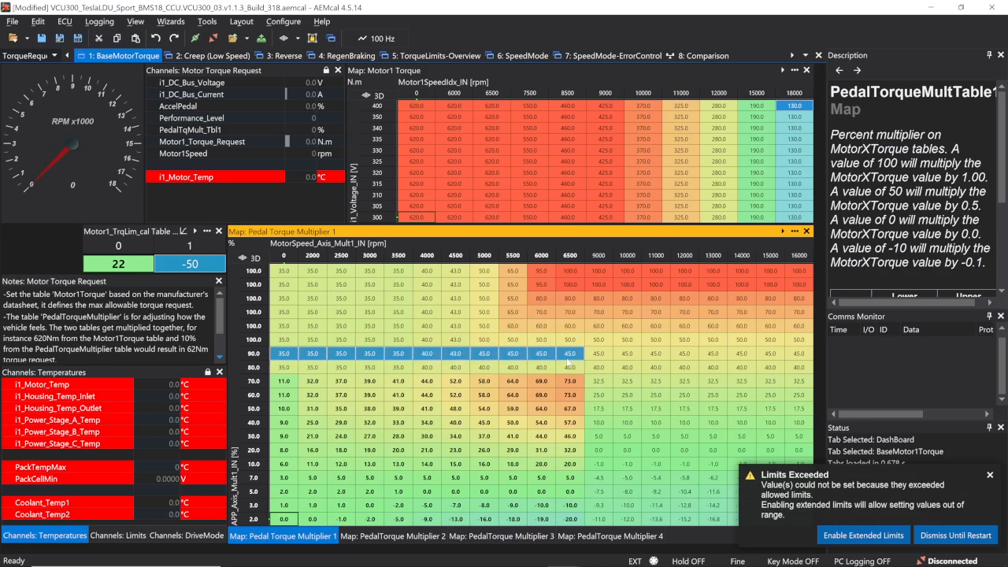
key(ctrl+v)
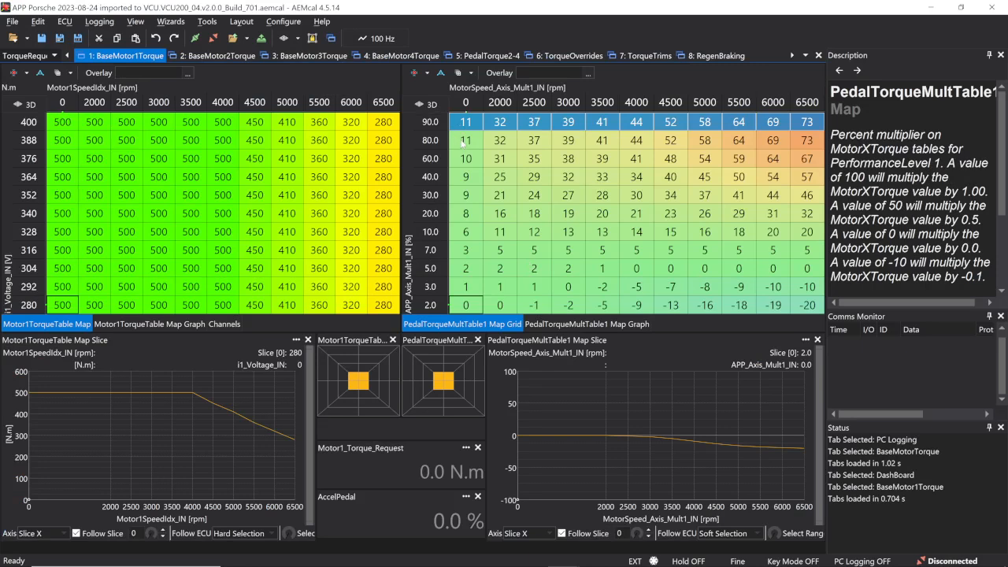
Step: Copy the 80% and 60% rows from the source pedal torque table into the matching rows of the VCU300 map
drag(463, 140, 808, 147)
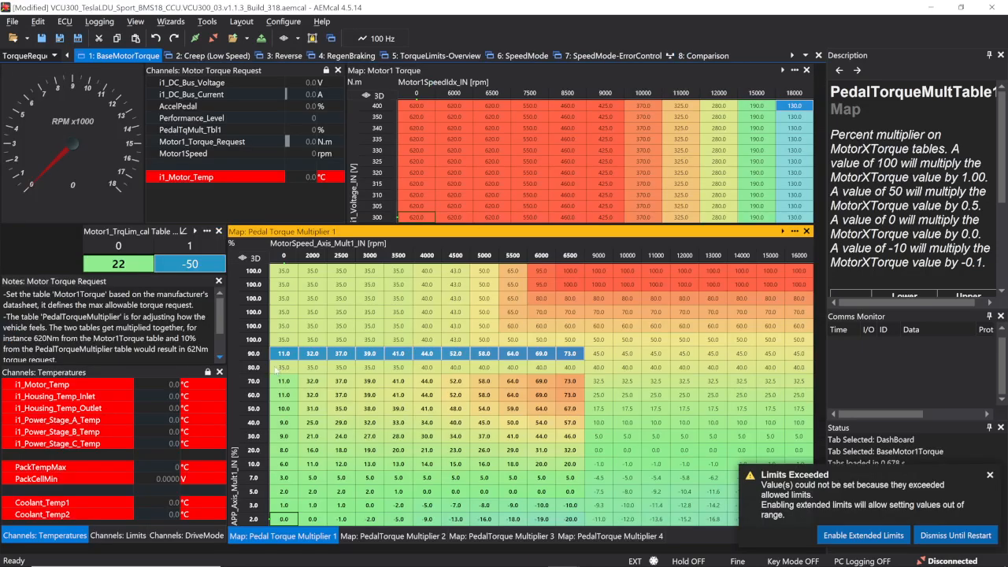
click(277, 367)
key(ctrl+v)
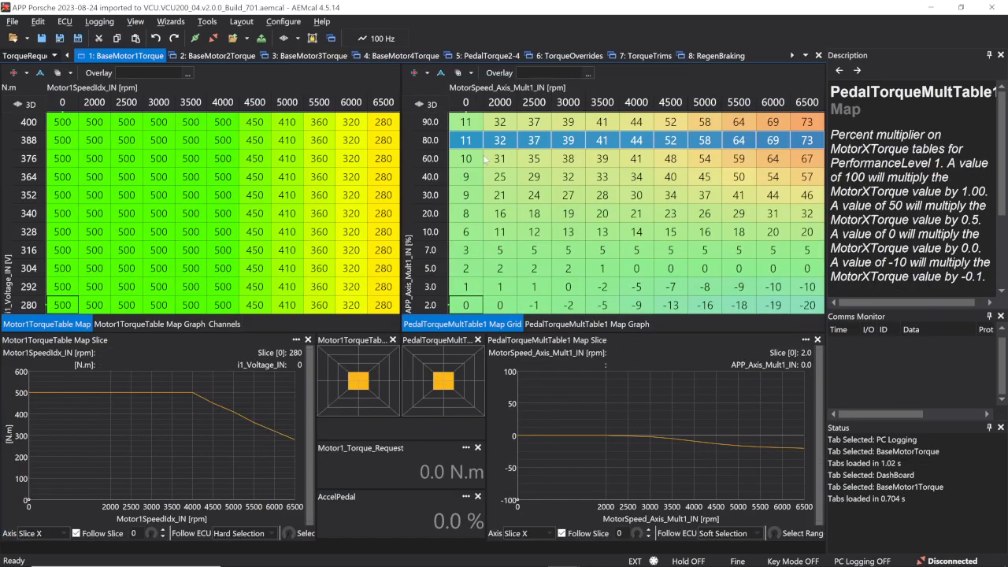
drag(486, 159, 813, 160)
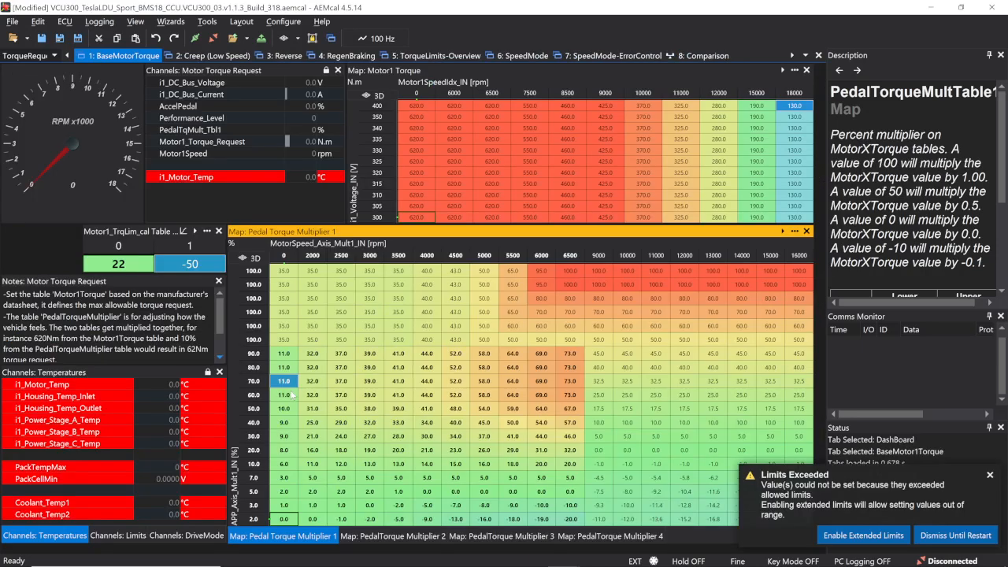
drag(291, 395, 565, 400)
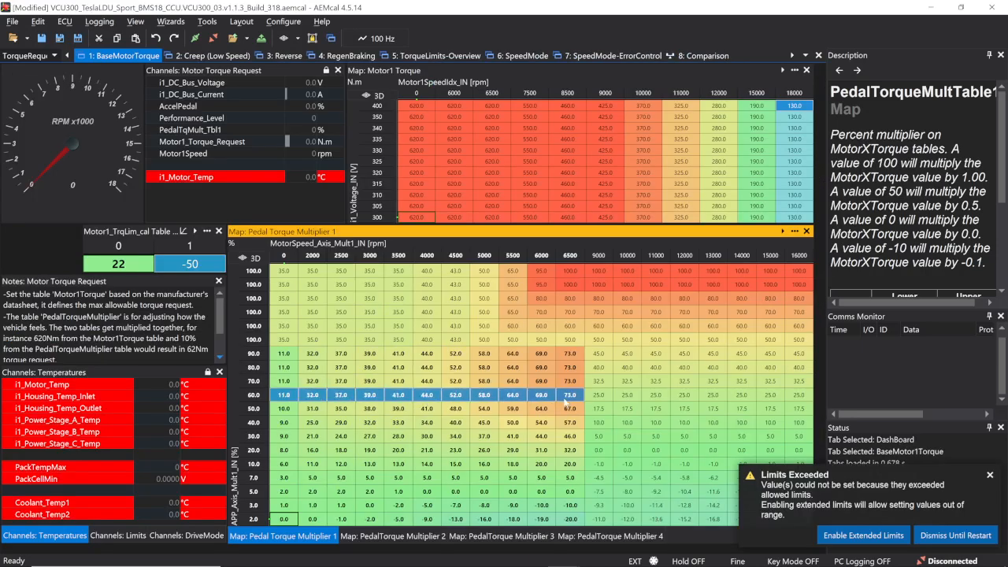
text(10.0	31.0	35.0	38.0	39.0	41.0	48.0	54.0	59.0	64.0	67.0)
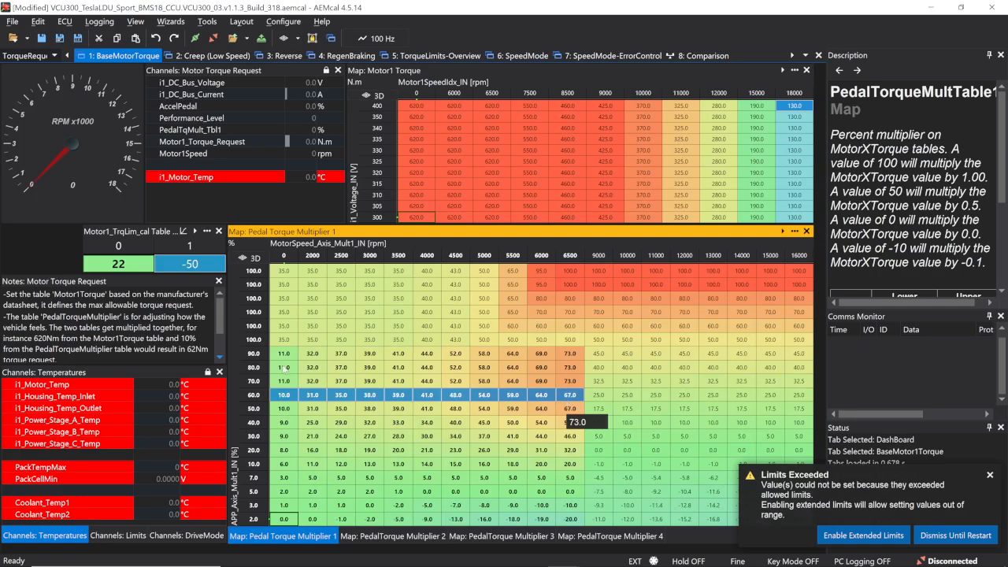
Step: Interpolate the columns between the VCU300 map's 80% and 60% rows, from 0 to 6500 rpm, to fill the 70% row
drag(284, 367, 554, 395)
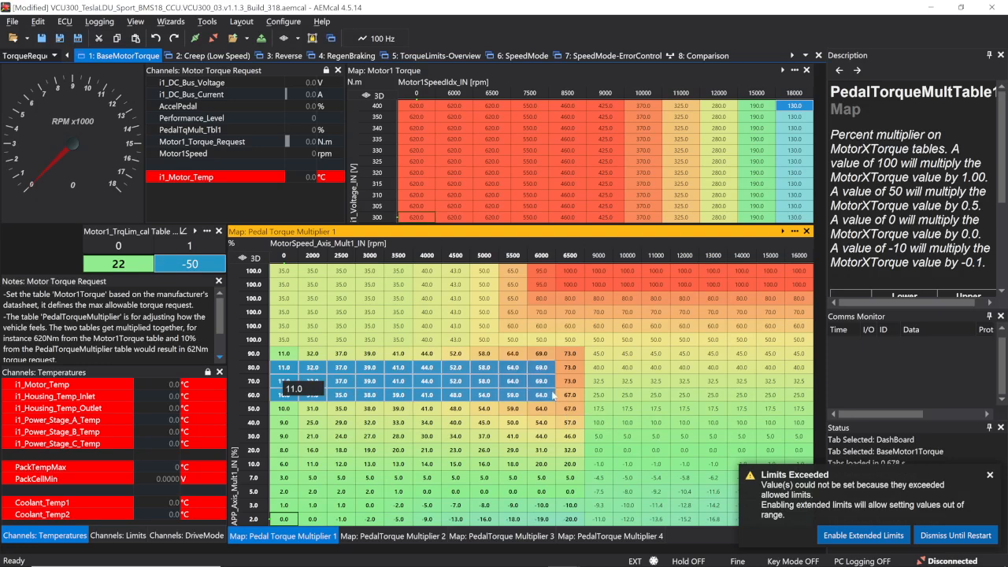
right_click(470, 394)
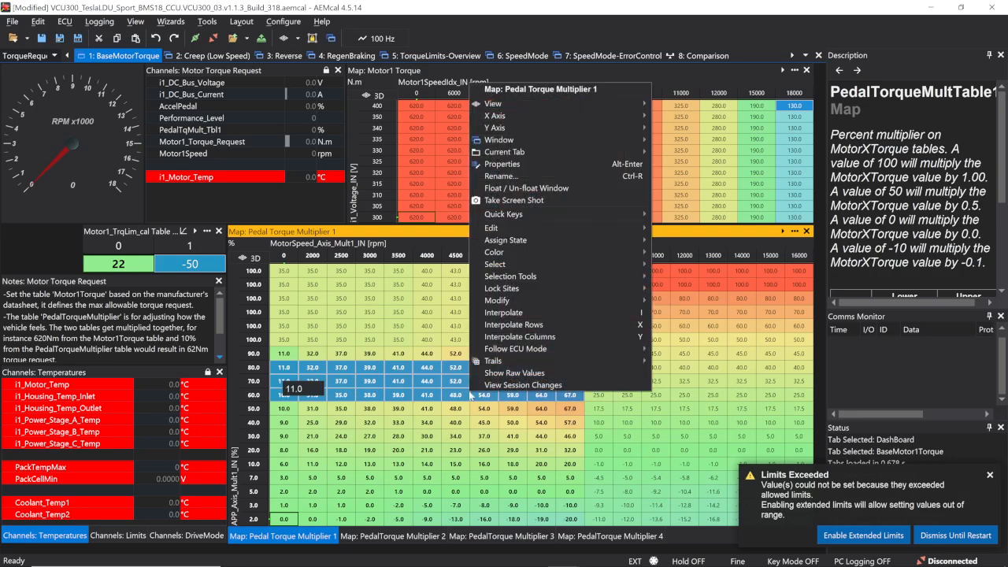
click(588, 334)
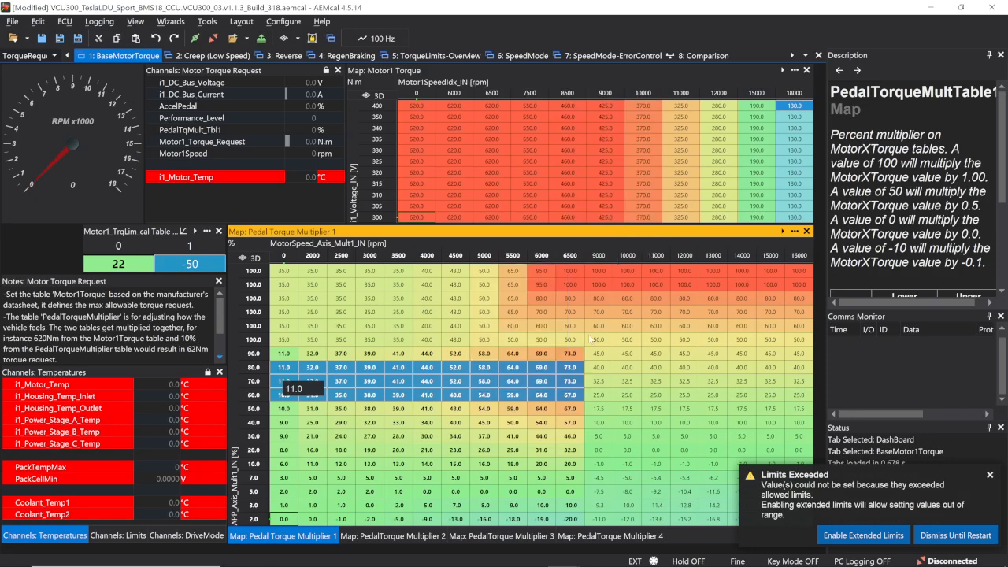
click(371, 409)
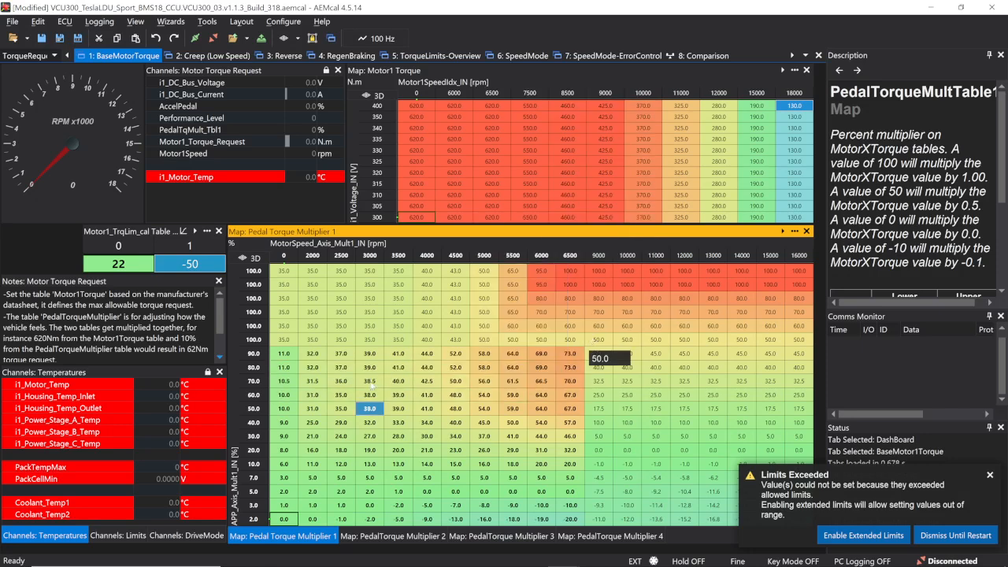
drag(369, 368, 369, 394)
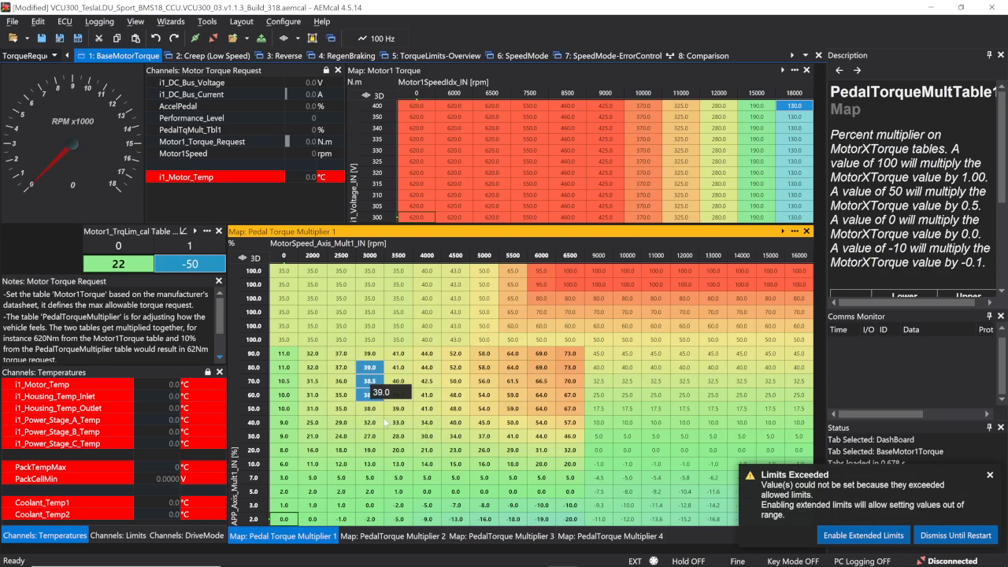
click(324, 399)
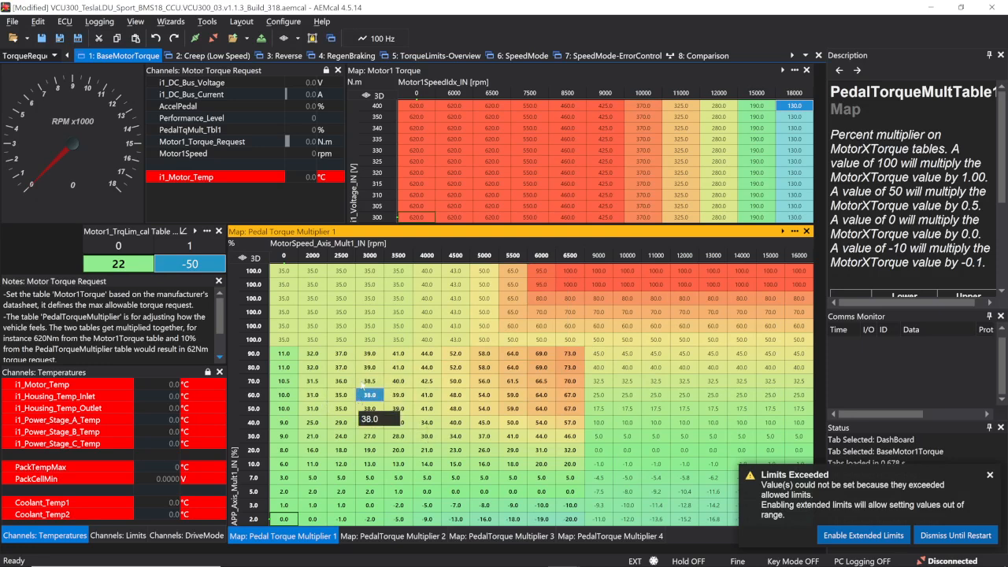
click(398, 367)
drag(398, 368, 398, 395)
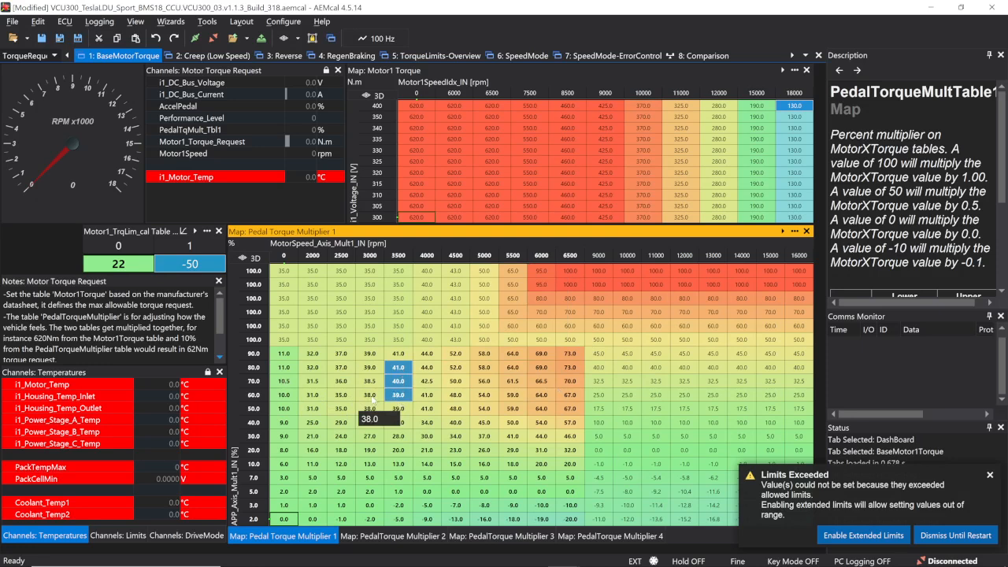
Step: Compare the 40% row of the source pedal torque table with the 40% row of the VCU300 map
click(282, 395)
click(279, 408)
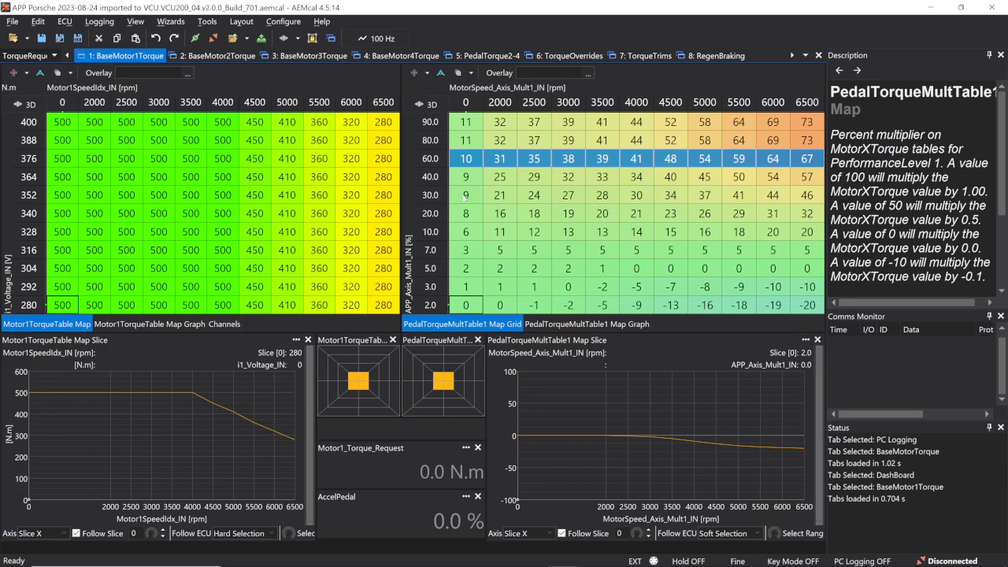
click(464, 186)
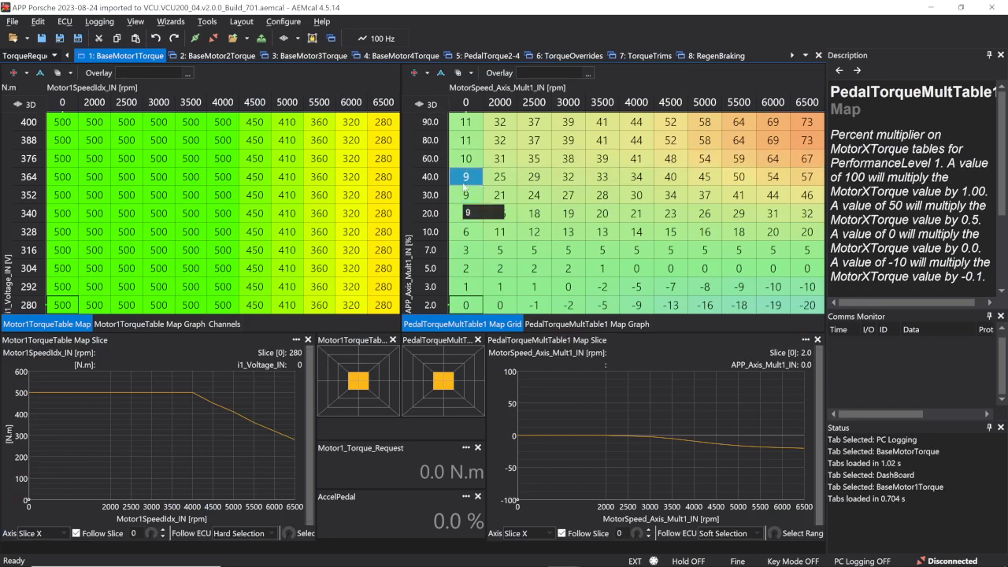
drag(465, 189, 807, 181)
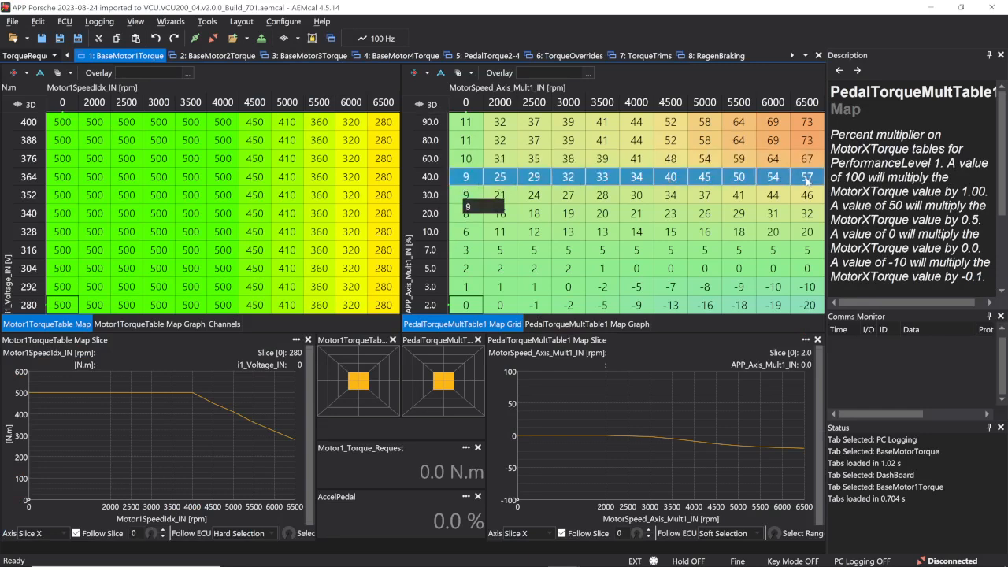
key(alt+Tab)
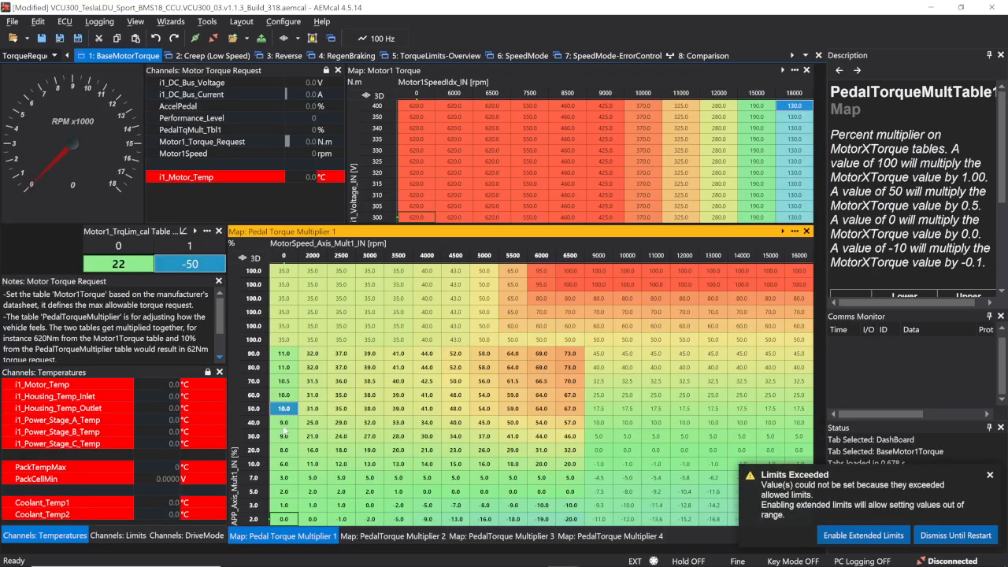
click(284, 425)
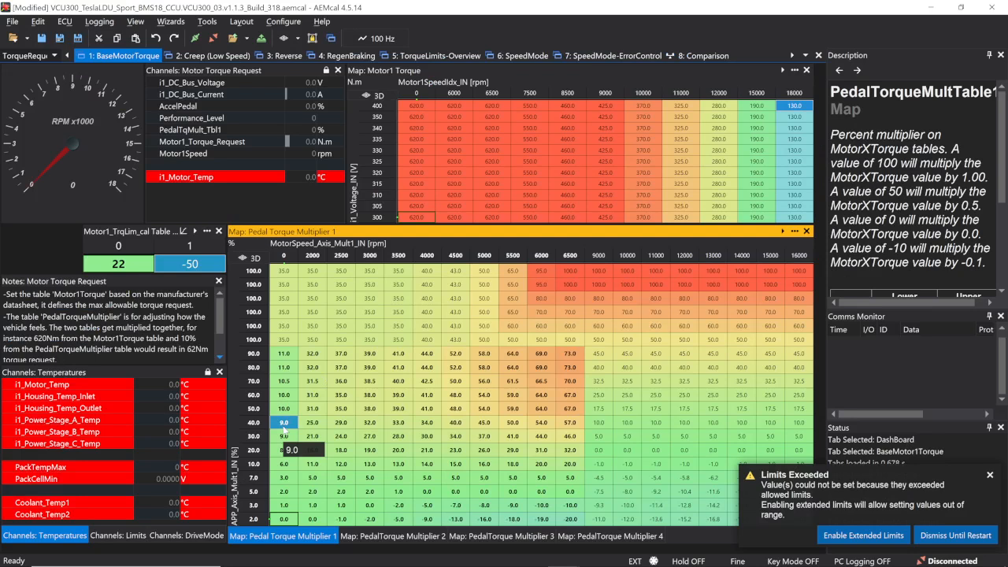
key(alt+Tab)
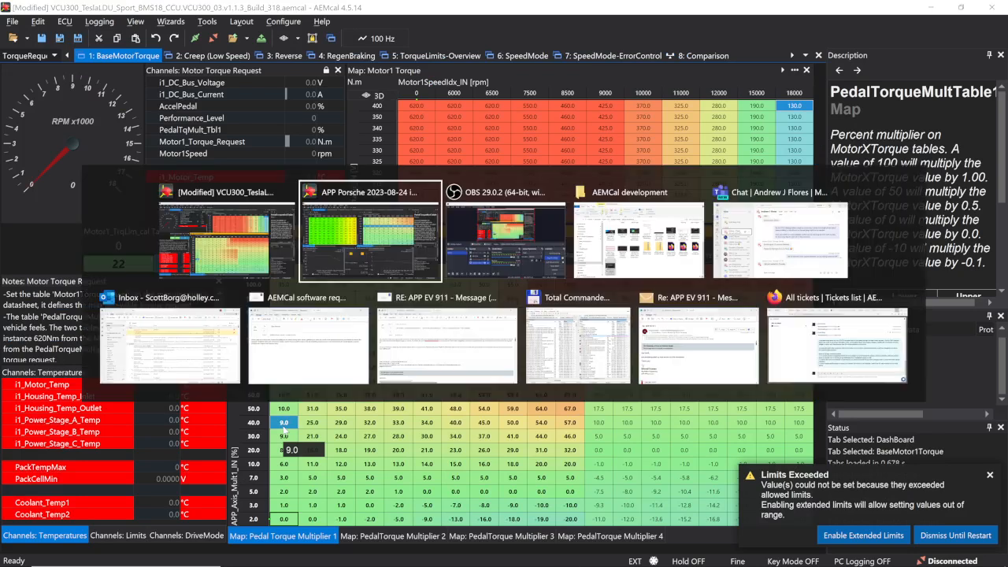
key(alt+Tab)
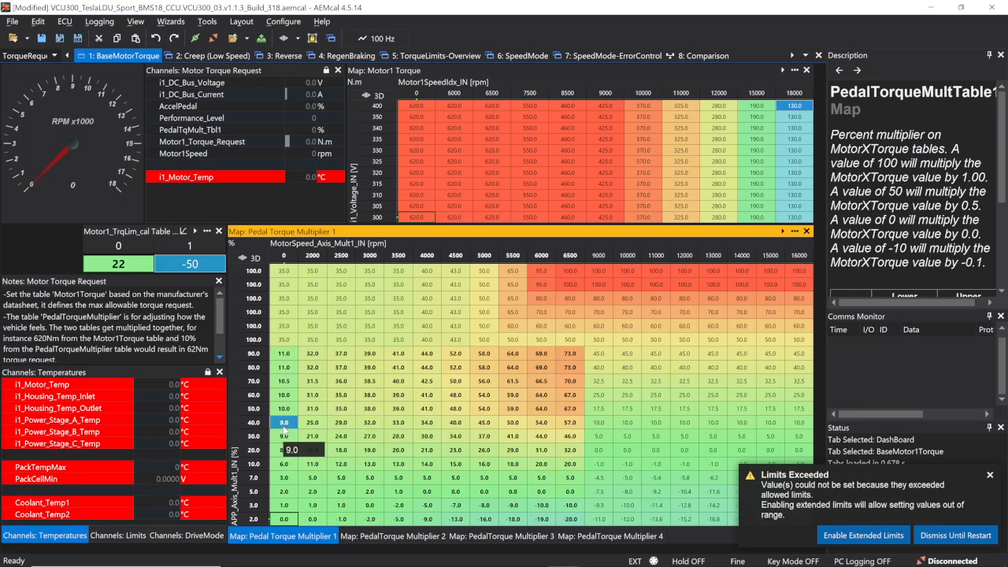
Step: Interpolate the columns between the VCU300 map's 60% and 40% rows, from 0 to 6500 rpm, to fill the 50% row
key(shift+Up)
key(shift+Up)
key(shift+Right)
key(shift+Right)
key(shift+Right)
key(shift+Right)
key(shift+Right)
key(shift+Right)
key(shift+Right)
key(shift+Right)
key(shift+Right)
key(shift+Right)
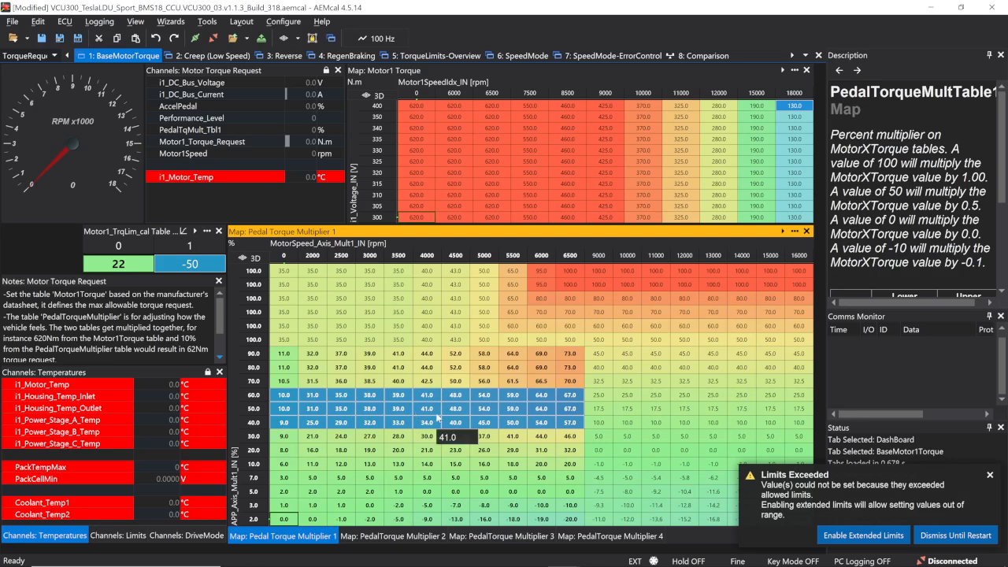
key(v)
Step: Check the interpolated 50% row, and compare the VCU300 map's 30%, 20% and 10% rows with the source table
click(448, 395)
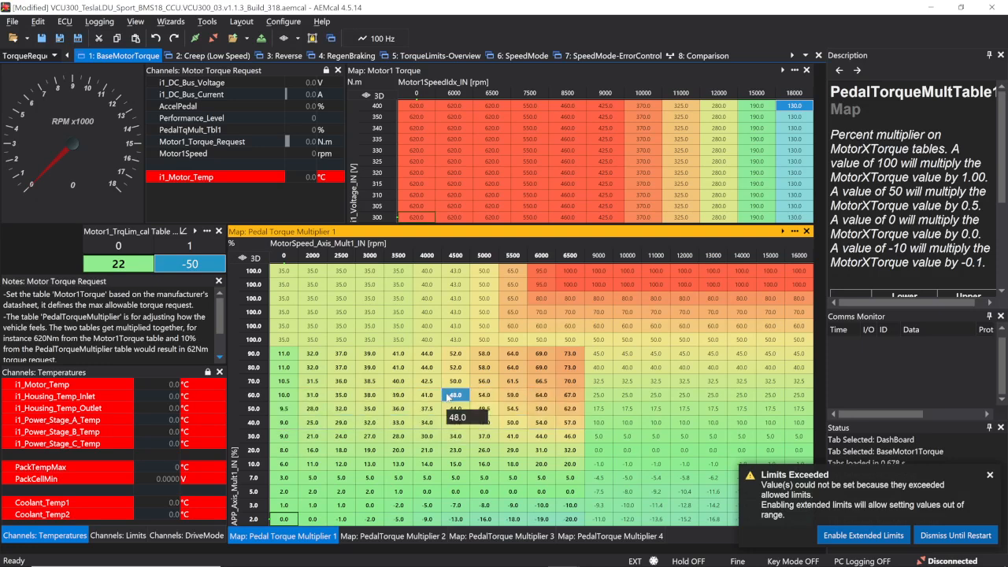
drag(397, 423, 397, 400)
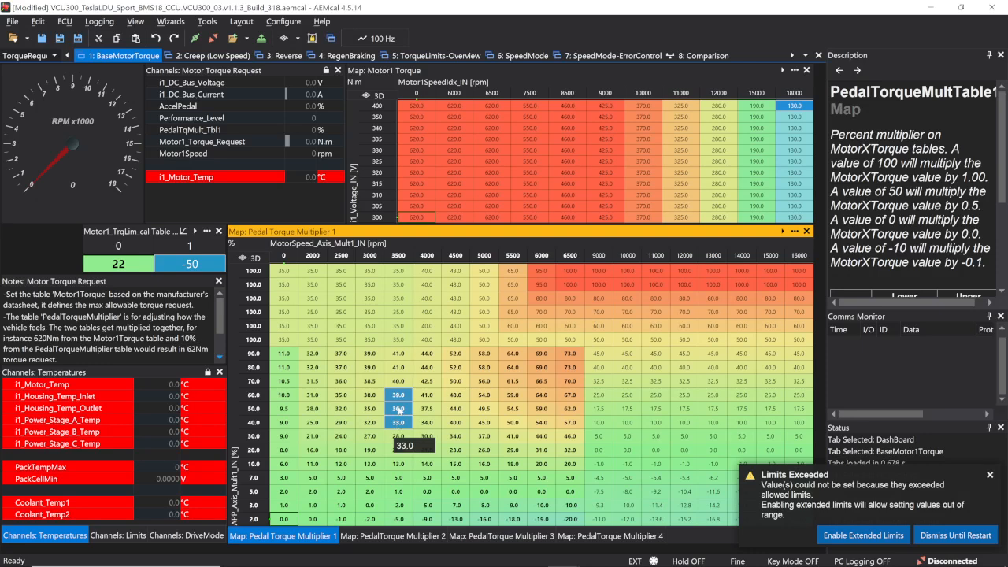
click(344, 396)
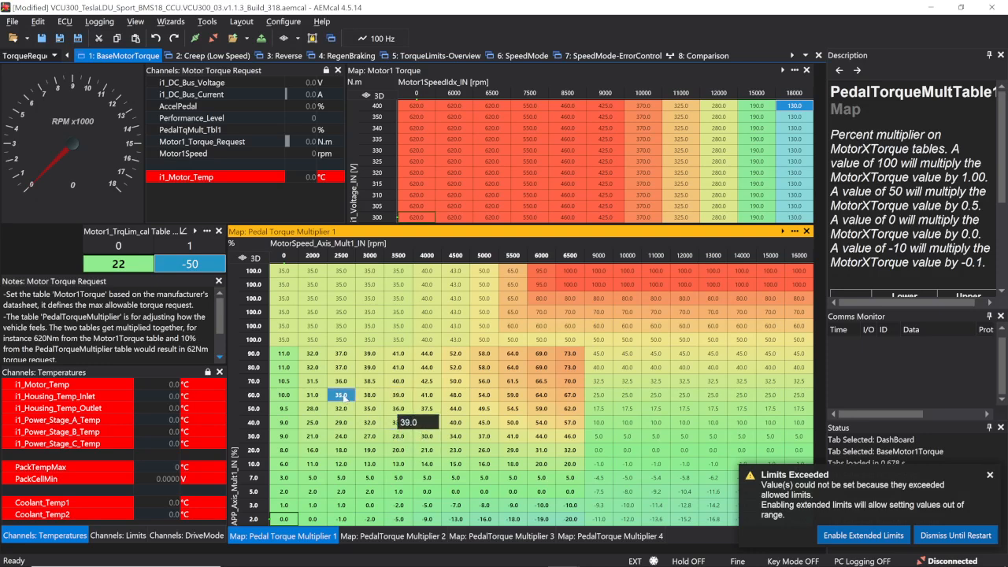
click(285, 423)
click(281, 439)
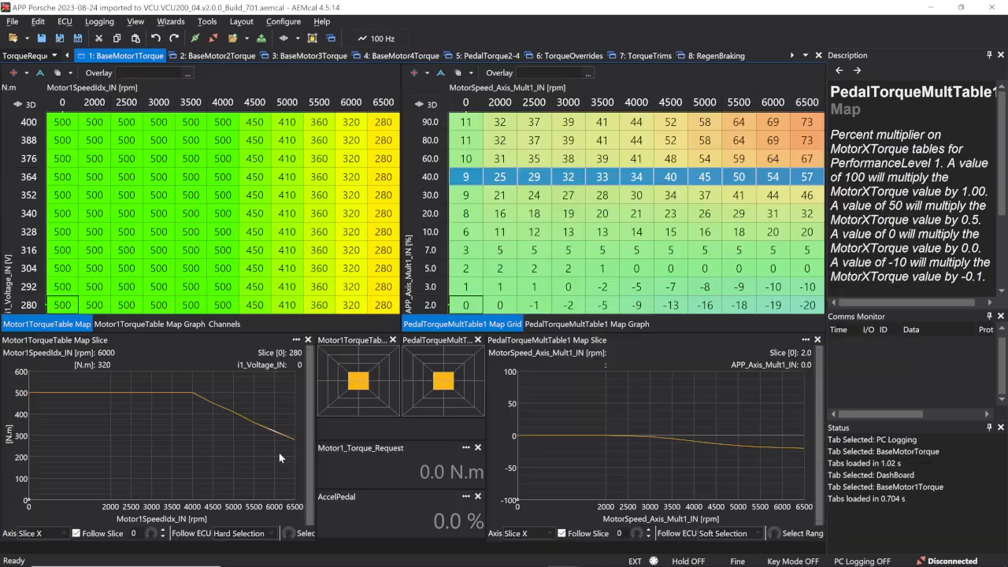
drag(467, 195, 804, 203)
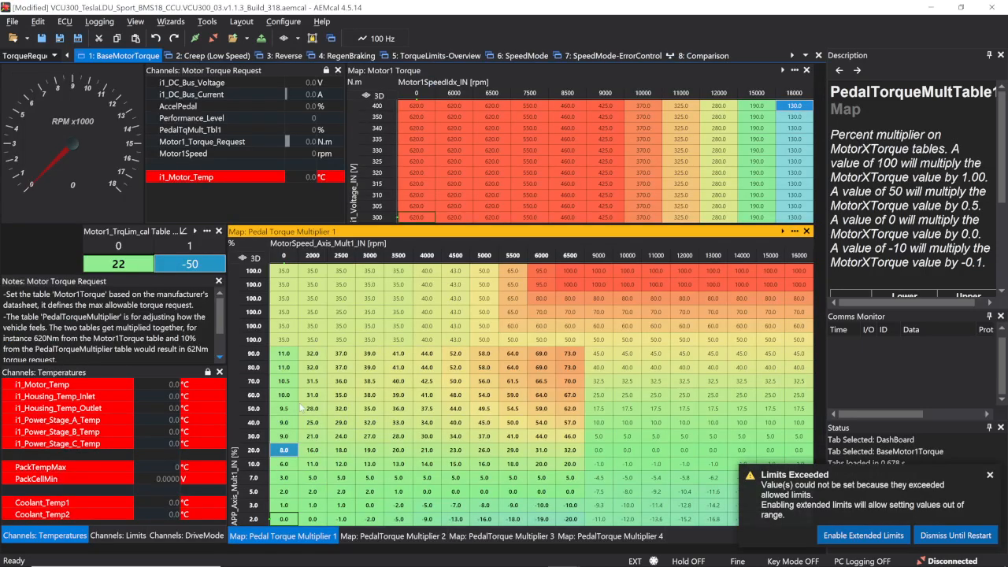
click(283, 437)
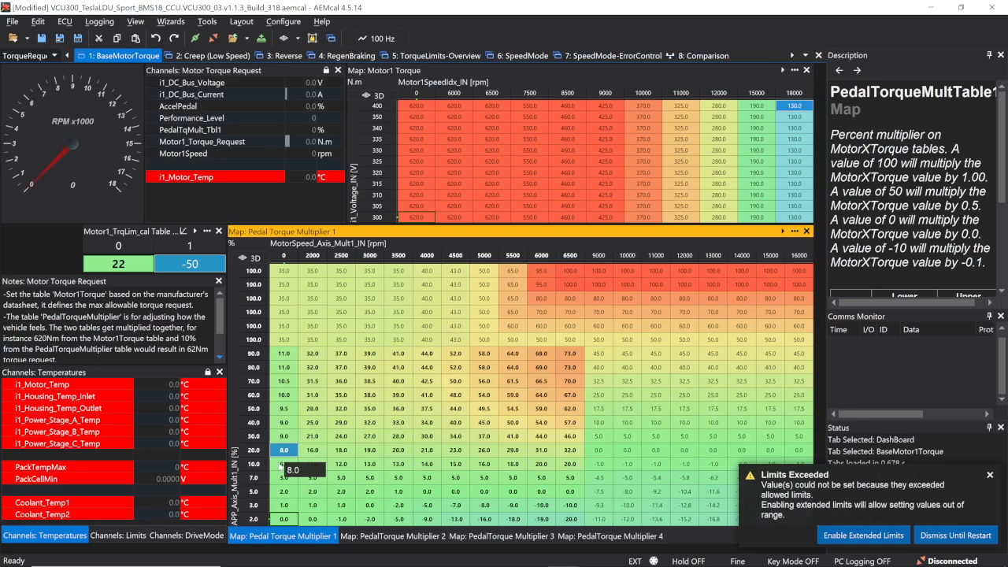
click(281, 465)
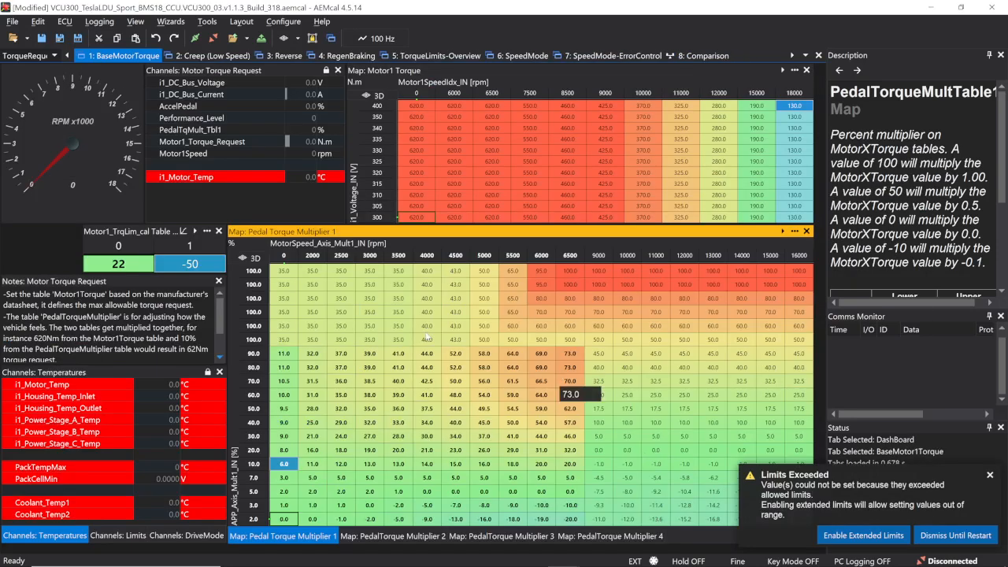
Step: Copy the VCU300 map's 90% row from 0 to 6500 rpm into the 100% row directly above it
drag(284, 353, 574, 358)
key(ctrl+c)
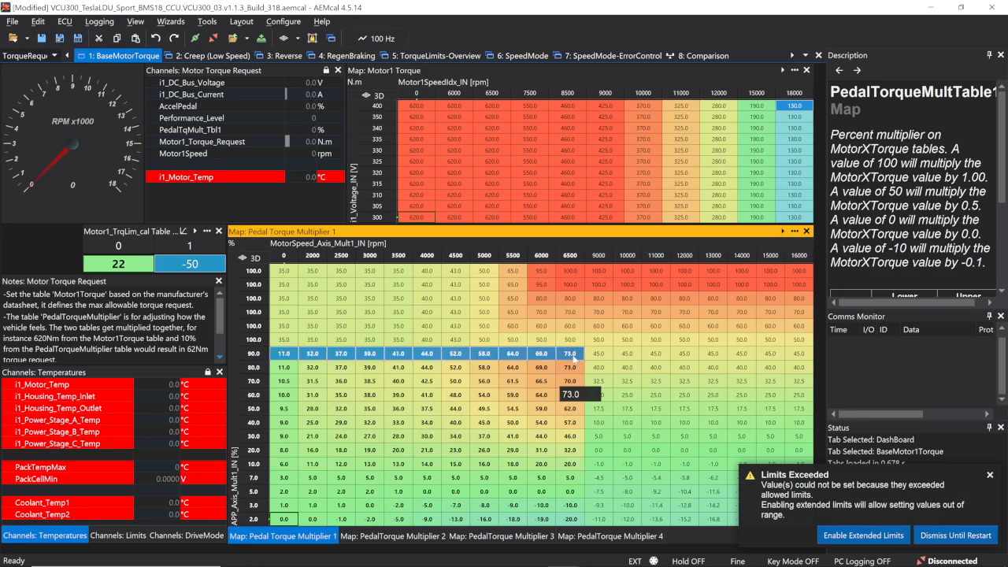
click(289, 342)
key(ctrl+v)
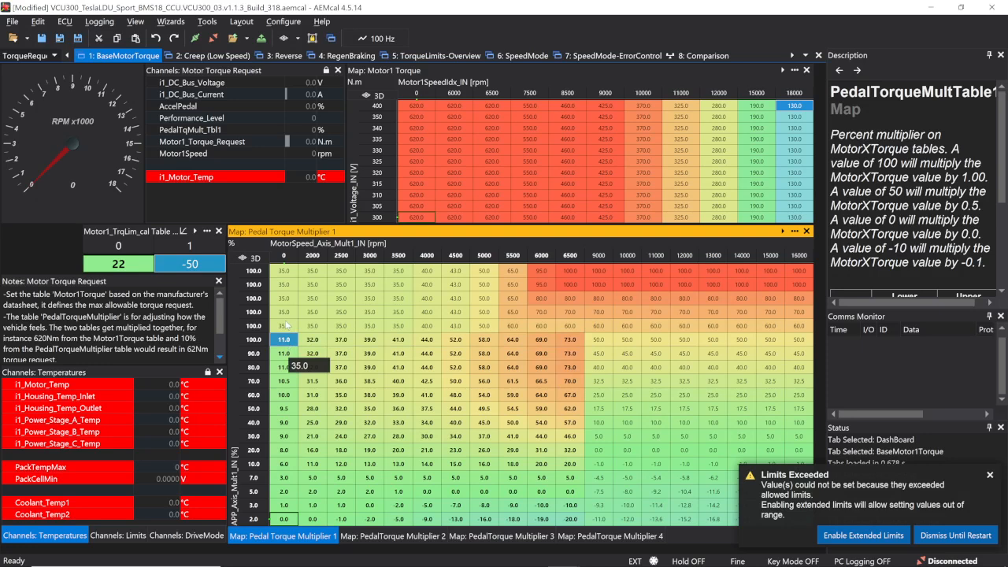
Step: Paste the copied 0 to 6500 rpm row into the five remaining 100% rows above it in Pedal Torque Multiplier 1
click(286, 326)
key(ctrl+v)
click(285, 312)
key(ctrl+v)
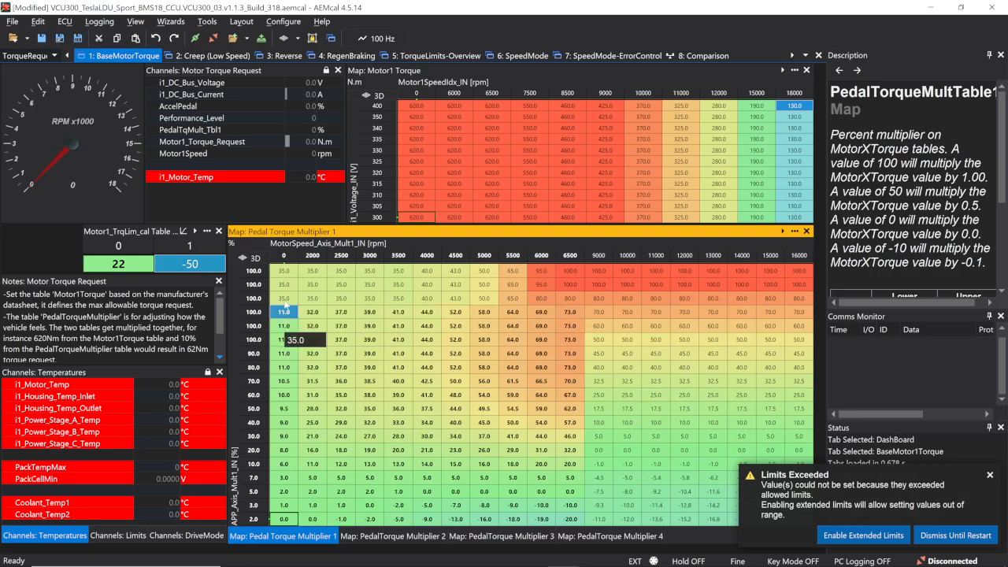
click(284, 298)
key(ctrl+v)
click(284, 284)
key(ctrl+v)
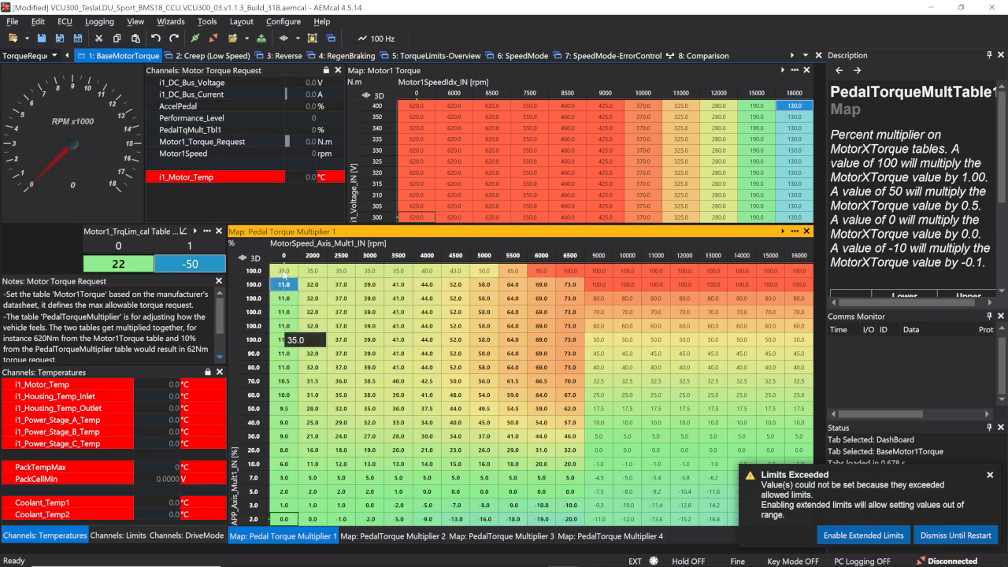
click(284, 271)
key(ctrl+v)
Step: Copy the entire 6500 rpm column of Pedal Torque Multiplier 1 into every column from 9000 to 16000 rpm
drag(571, 270, 572, 516)
key(ctrl+c)
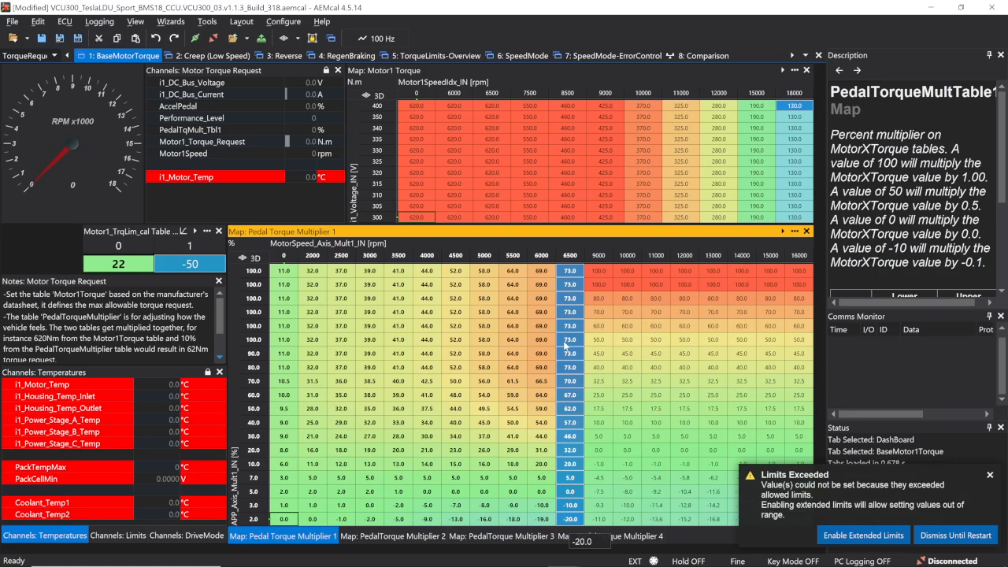
click(592, 270)
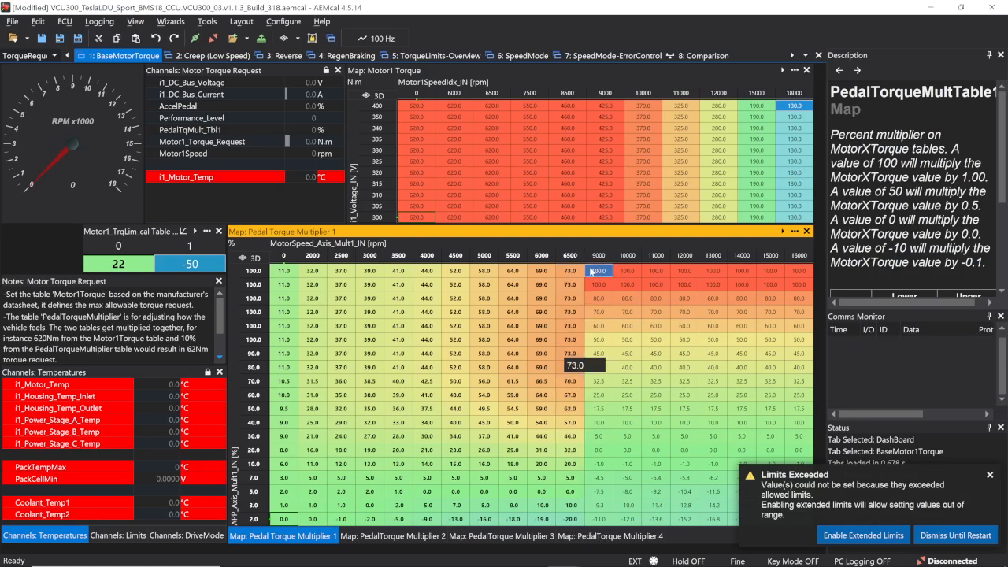
key(ctrl+v)
key(Right)
key(ctrl+v)
key(Right)
key(ctrl+v)
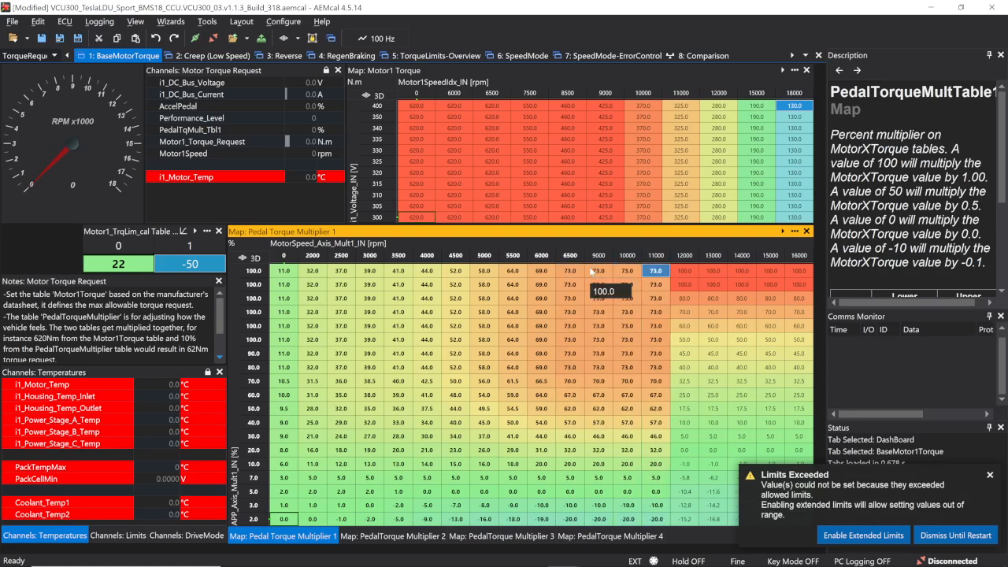
key(Right)
key(ctrl+v)
key(Right)
key(ctrl+v)
key(Right)
key(ctrl+v)
key(Right)
key(ctrl+v)
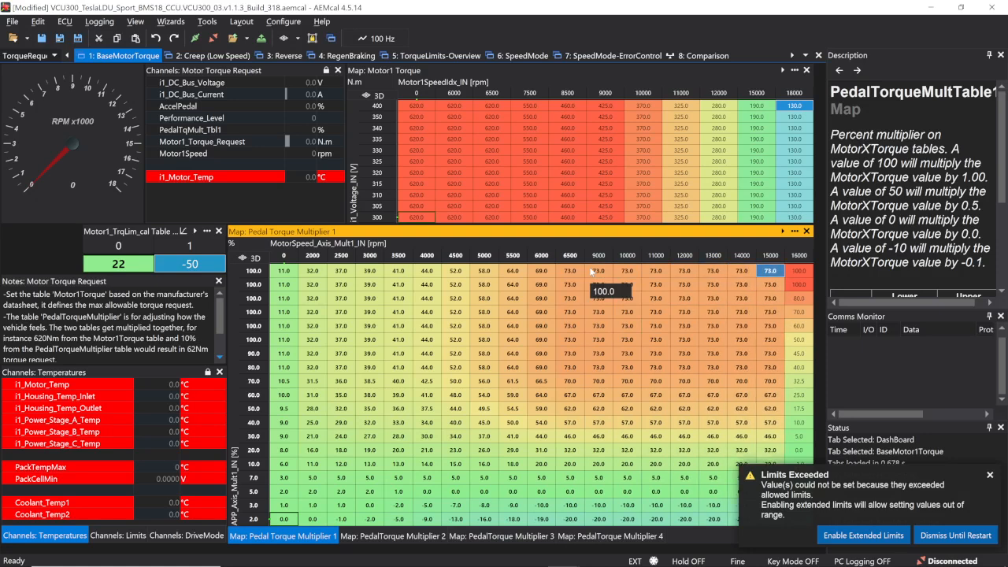
key(Right)
key(ctrl+v)
Step: Review the filled Pedal Torque Multiplier 1 map around the 6500 rpm column and dismiss the limits notification
key(Left)
key(Left)
key(Left)
key(Left)
key(Left)
key(Left)
key(Left)
key(Left)
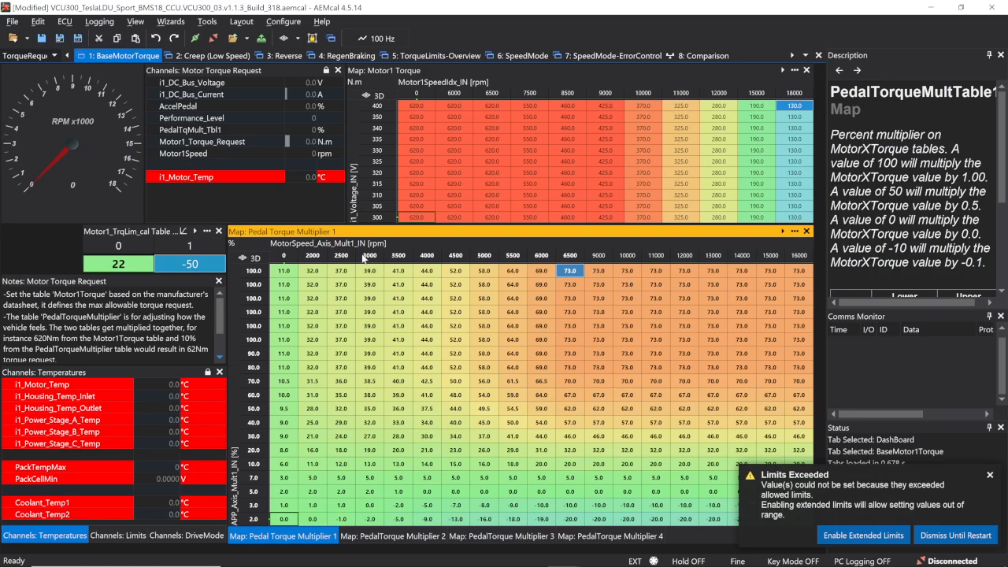
click(569, 260)
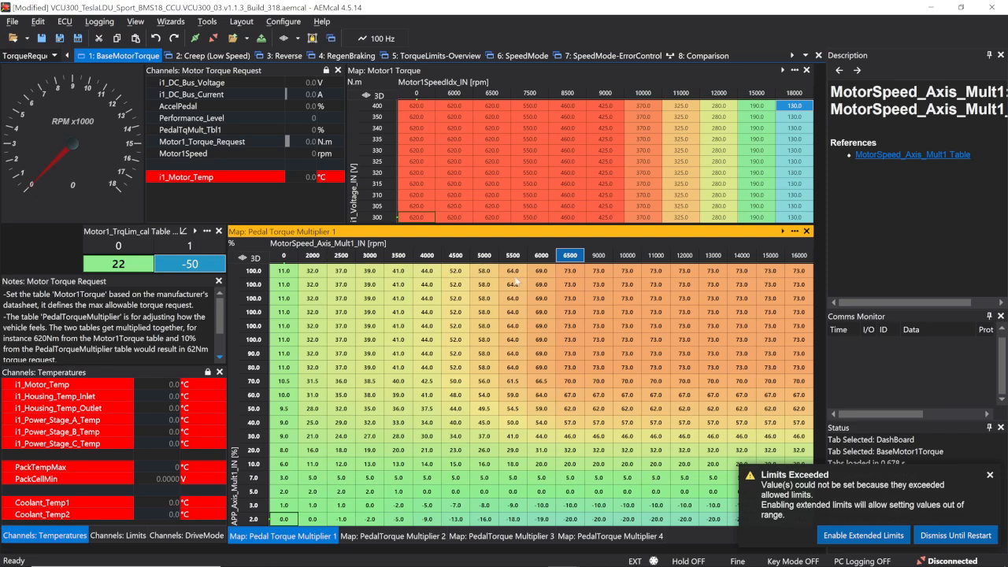
click(571, 284)
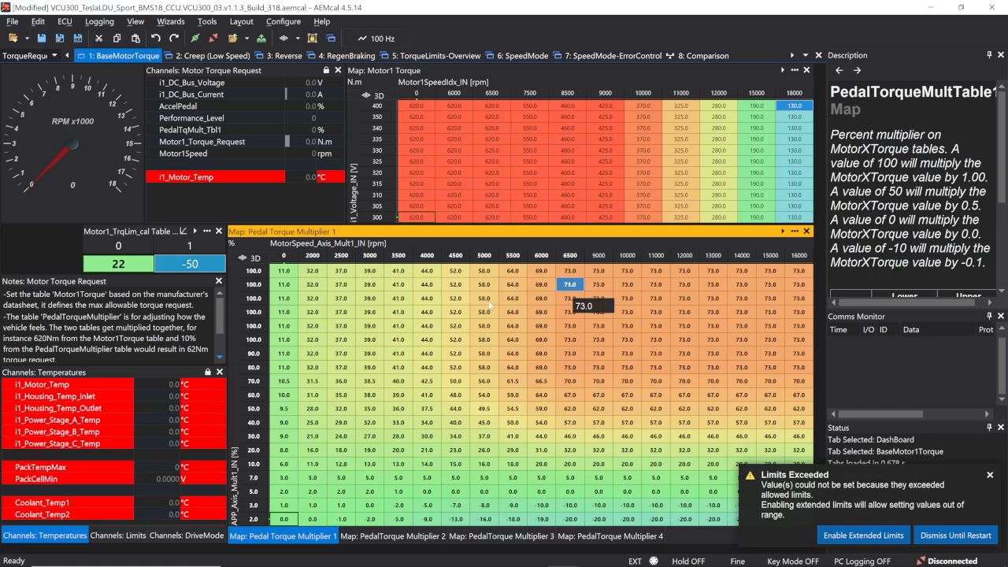
click(398, 331)
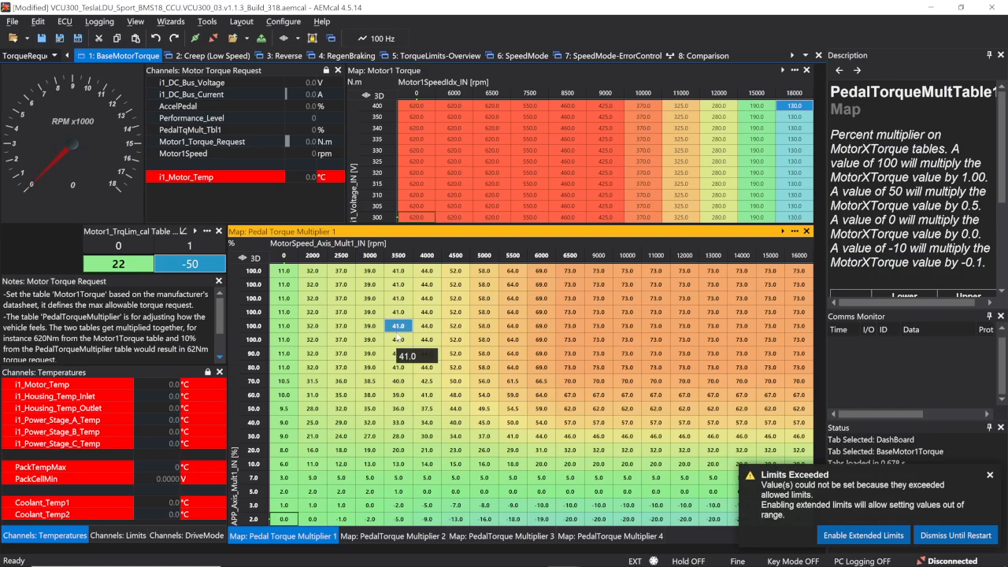
click(987, 476)
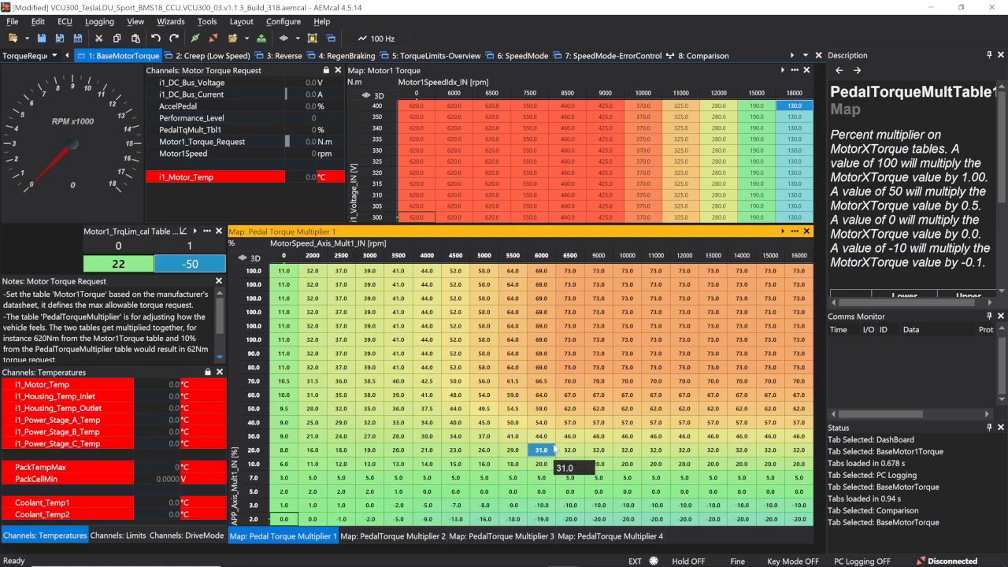
Step: Bring up the PedalTorque Multiplier 2 map, and switch to the BaseMotor2Torque layout in the VCU200_04 source calibration
click(384, 538)
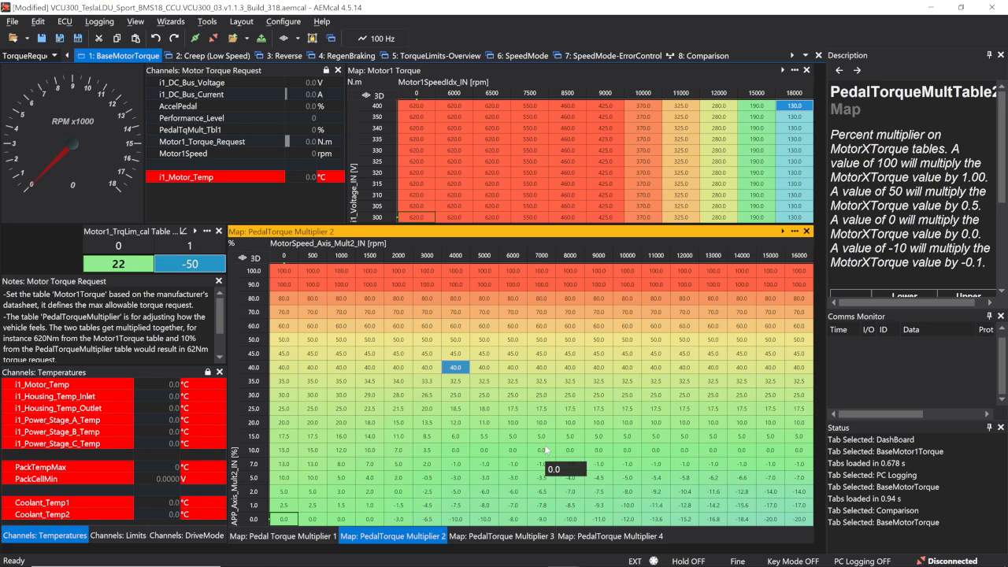
key(alt+Tab)
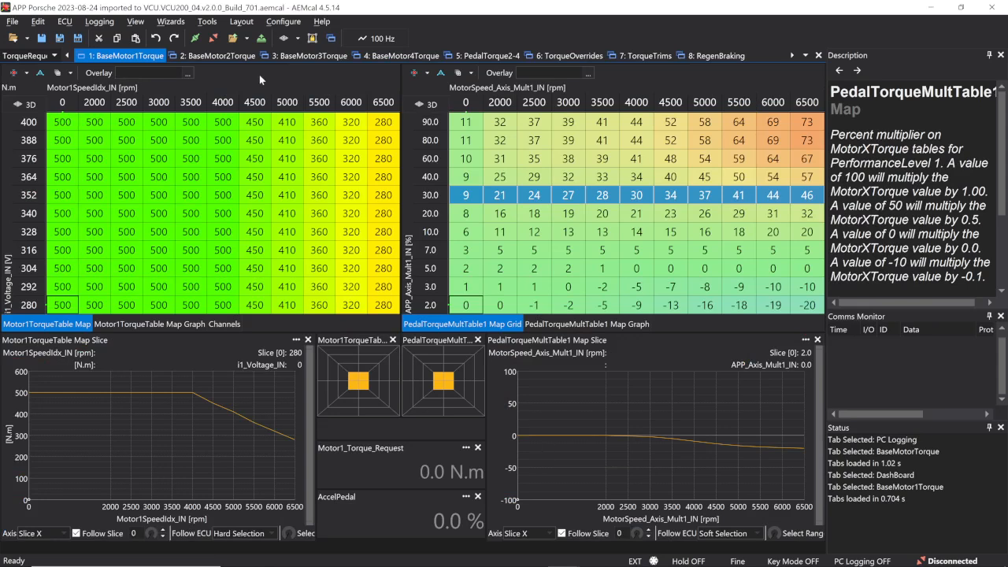
click(212, 57)
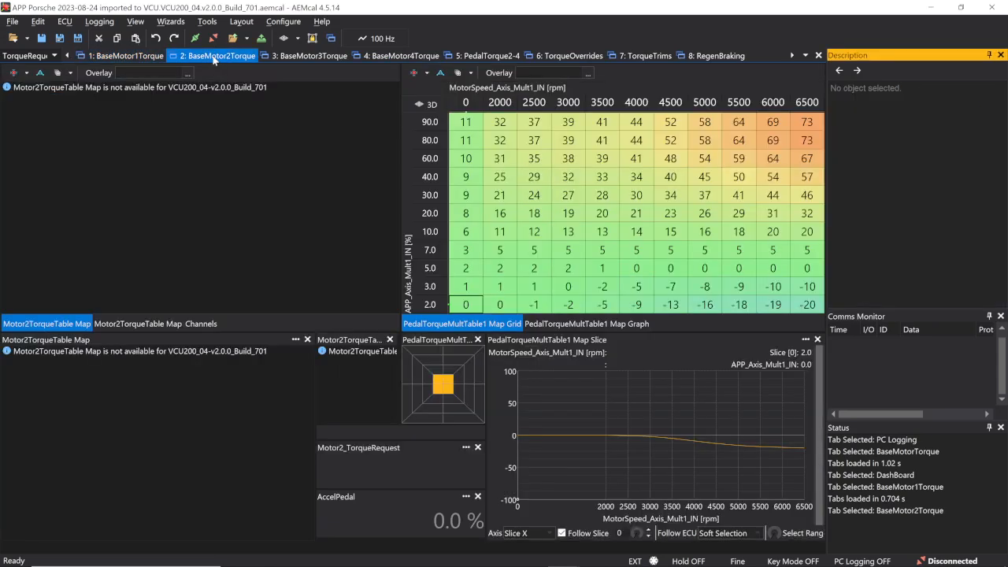
Step: Copy the motor speed axis breakpoints from 0 to 6500 rpm of the source PedalTorqueMultTable1
click(472, 132)
click(466, 104)
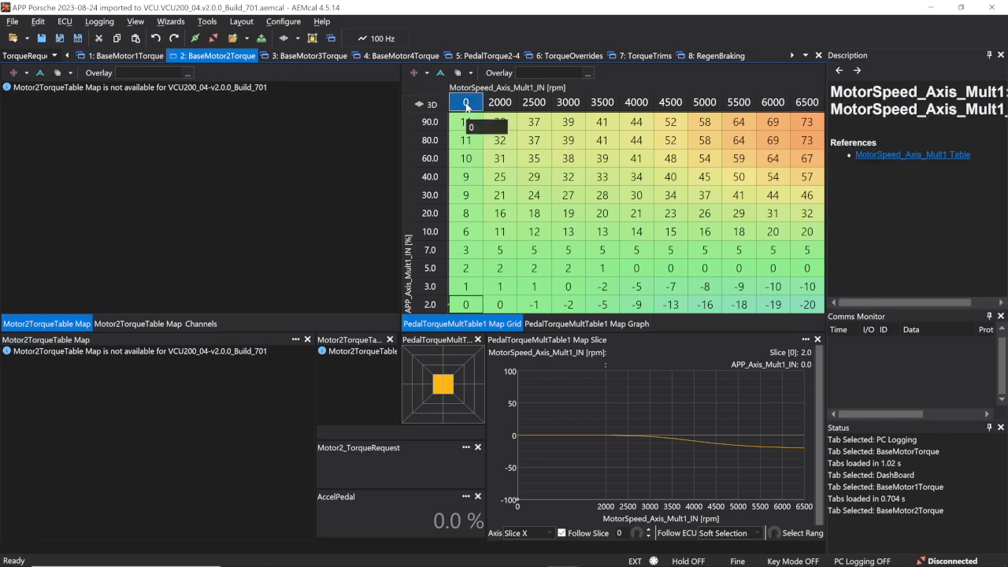
key(shift+Right)
key(shift+Right)
key(shift+Right)
key(shift+Right)
key(shift+Right)
key(shift+Right)
key(shift+Right)
key(shift+Right)
key(shift+Right)
key(shift+Right)
key(ctrl+c)
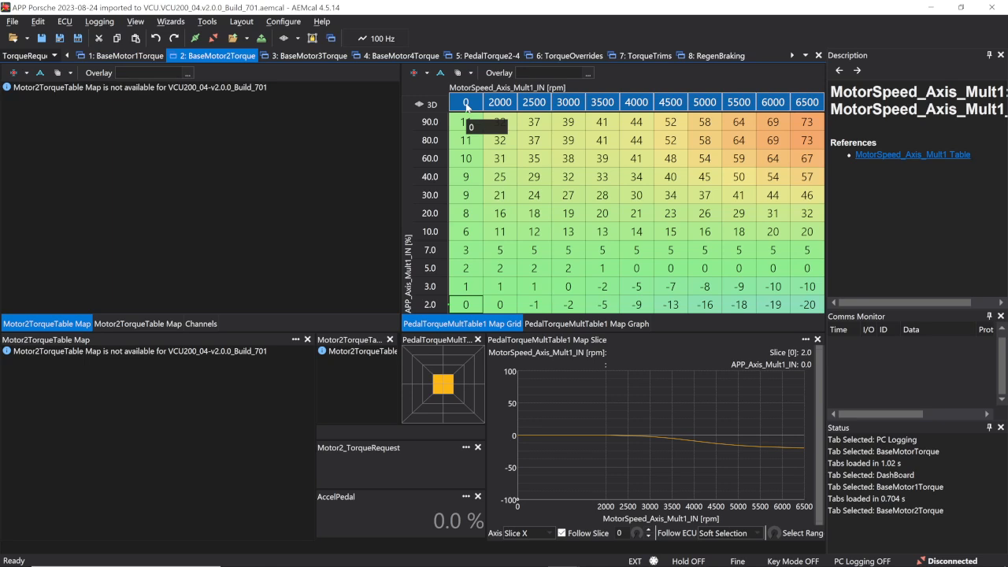
click(577, 176)
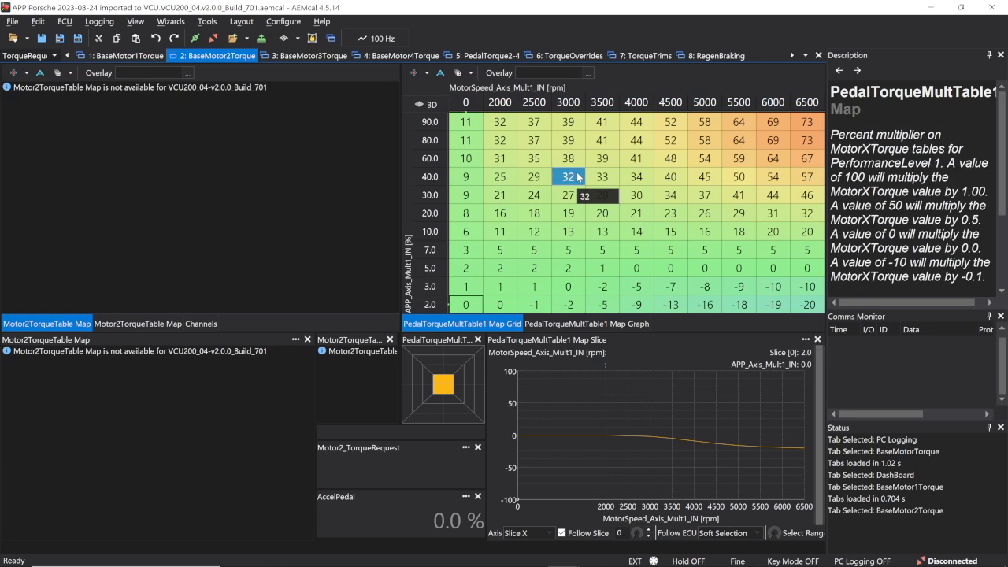
Step: Return to the VCU300 calibration and paste the copied breakpoints into PedalTorque Multiplier 2's motor speed axis, starting at 0 rpm
key(alt+Tab)
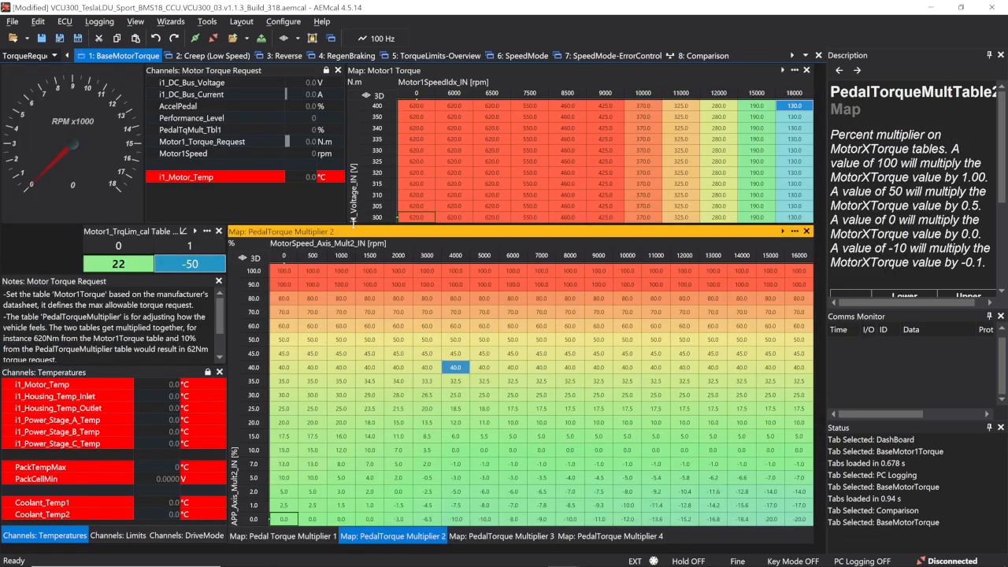
click(289, 256)
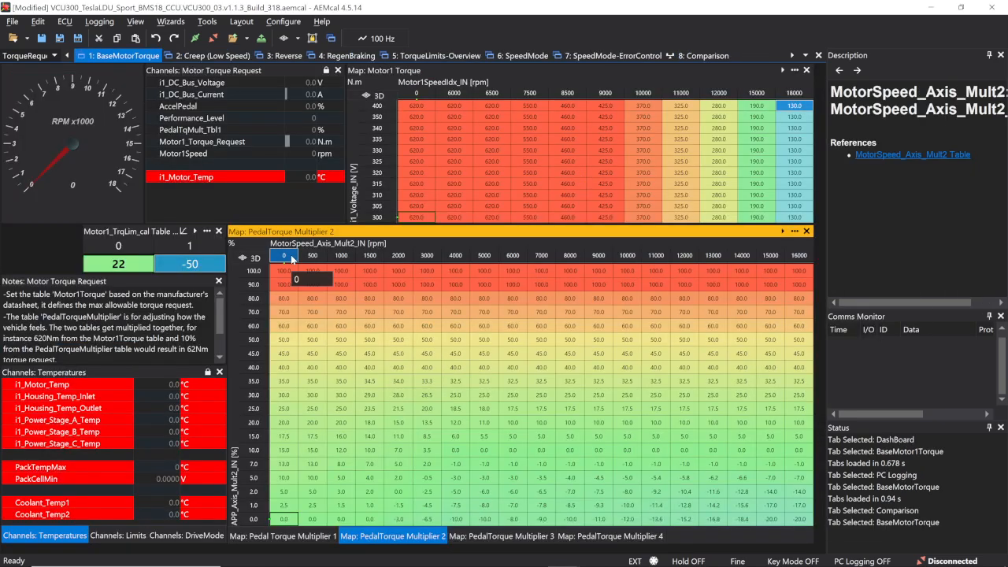
key(ctrl+v)
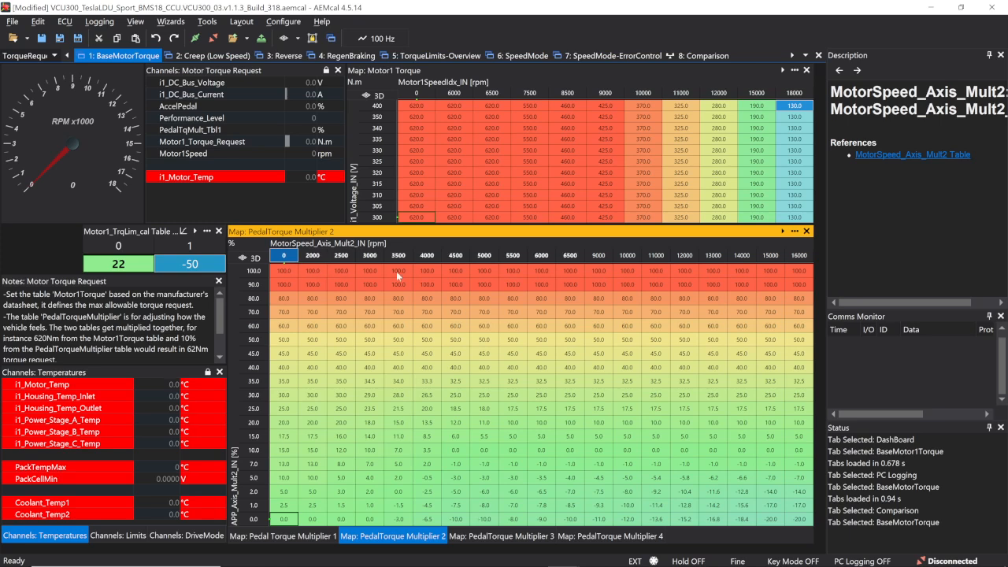
click(573, 255)
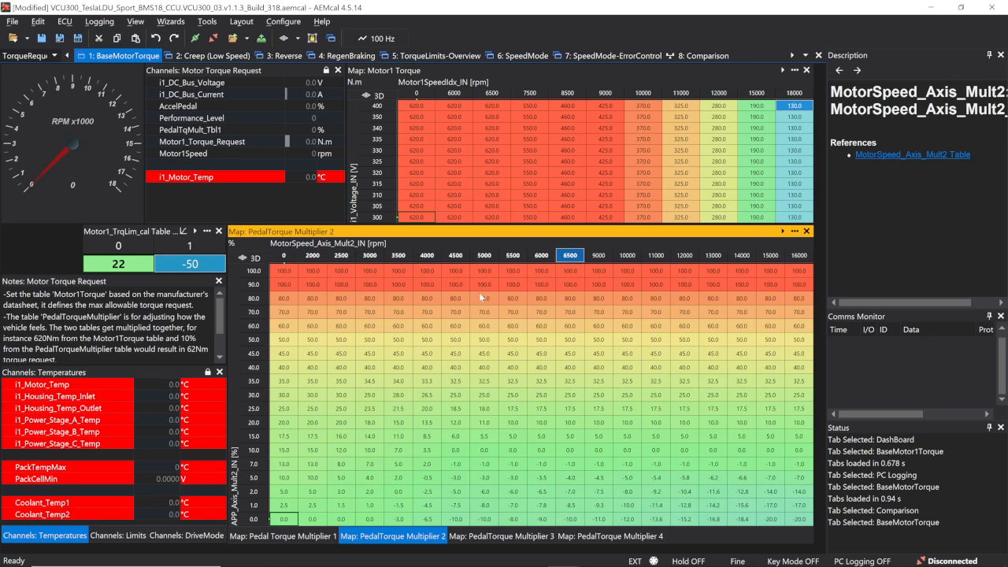
Step: Set the five lowest pedal axis breakpoints of PedalTorque Multiplier 2 to 2, 3, 5, 7 and 10%, in ascending order
click(347, 517)
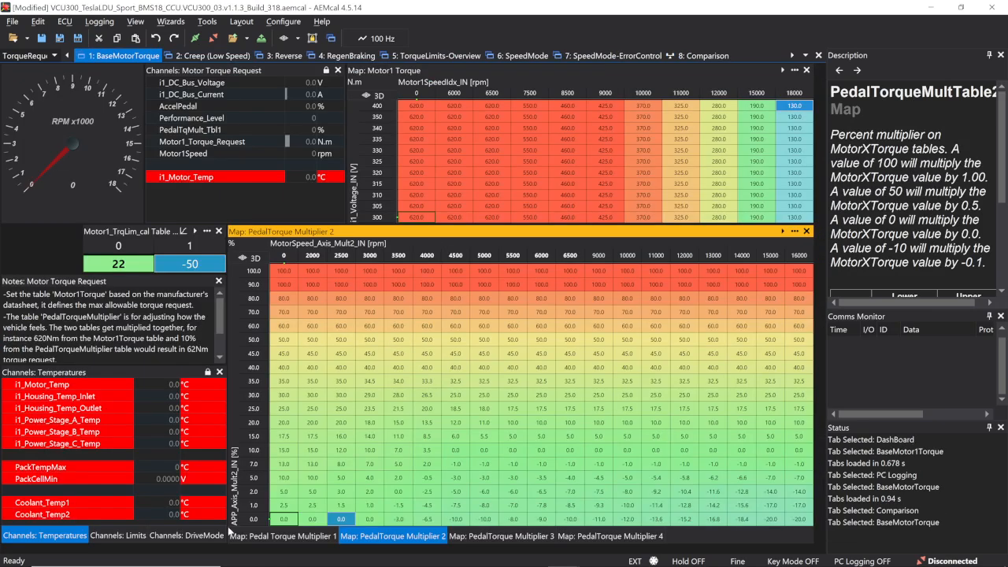
click(253, 519)
text(2)
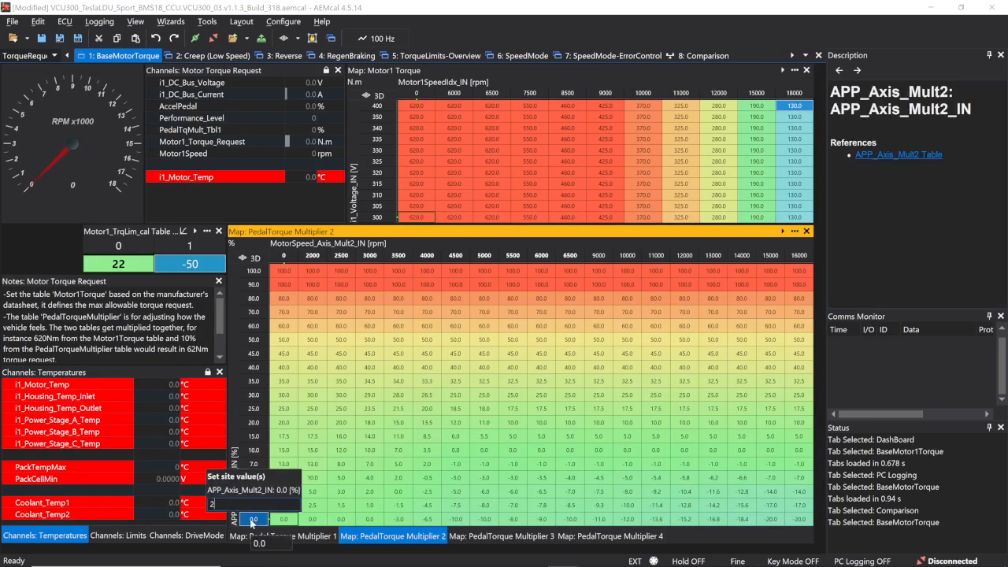
key(Return)
key(Up)
text(3)
key(Return)
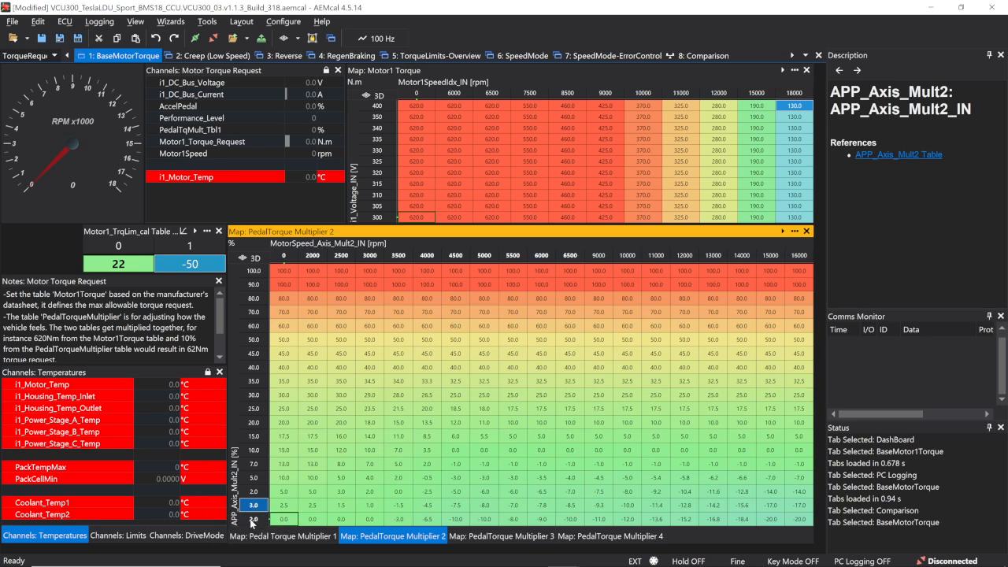
key(Up)
text(5)
key(Return)
key(Up)
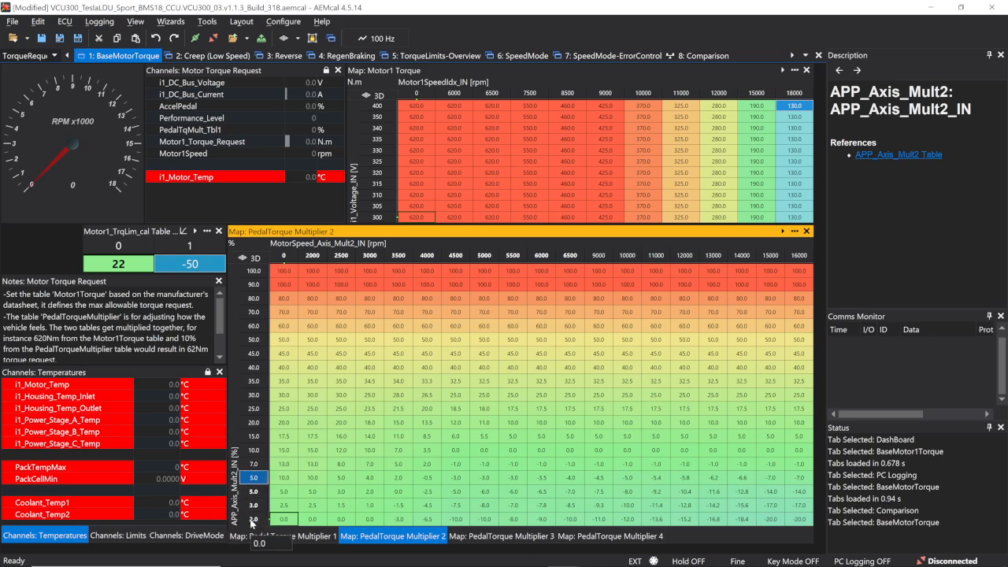
text(7)
key(Return)
key(Up)
text(10)
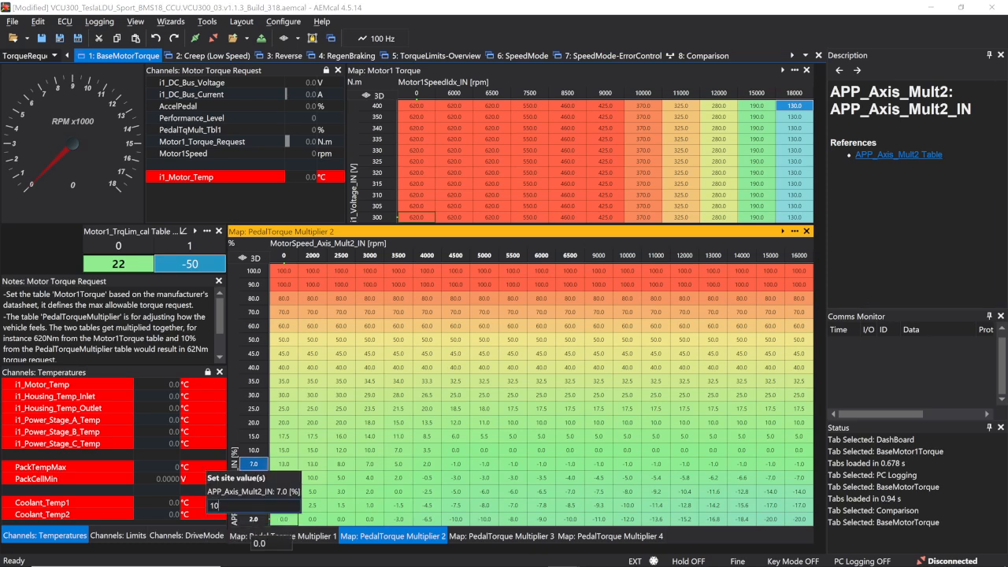
key(Return)
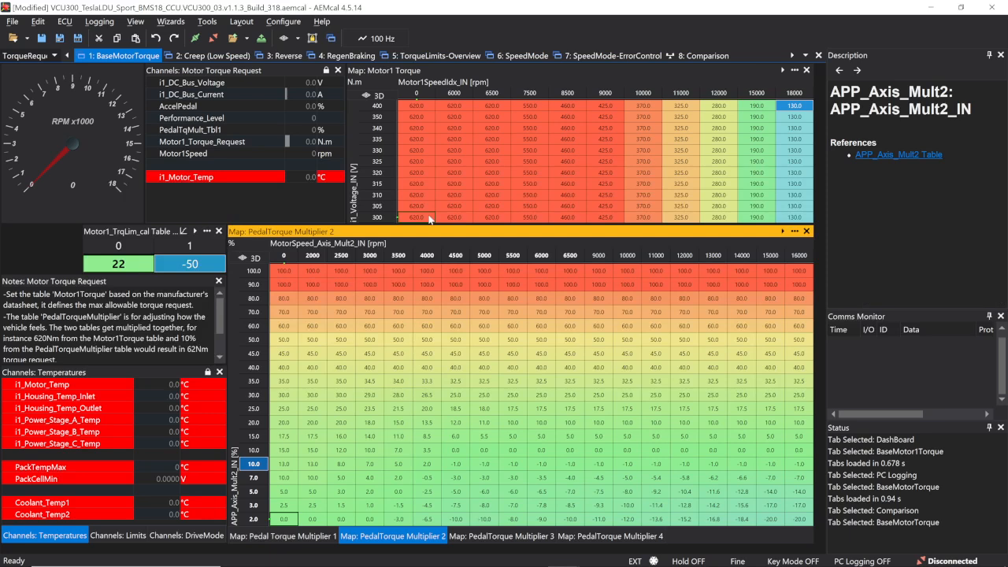
Step: Set the next five pedal axis breakpoints of PedalTorque Multiplier 2 above 10% to 20, 30, 40, 50 and 60%, in ascending order
text(20)
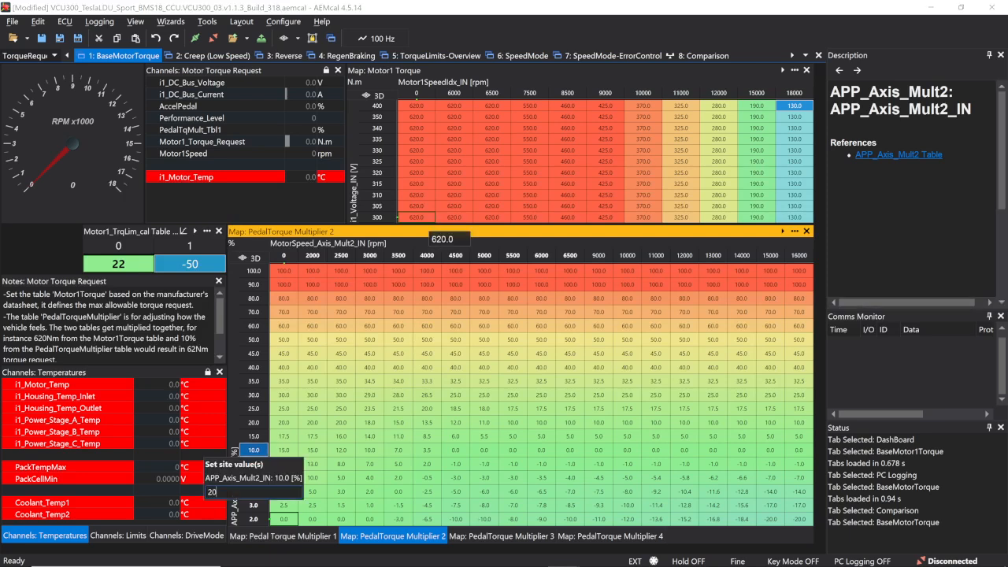
key(Return)
key(Up)
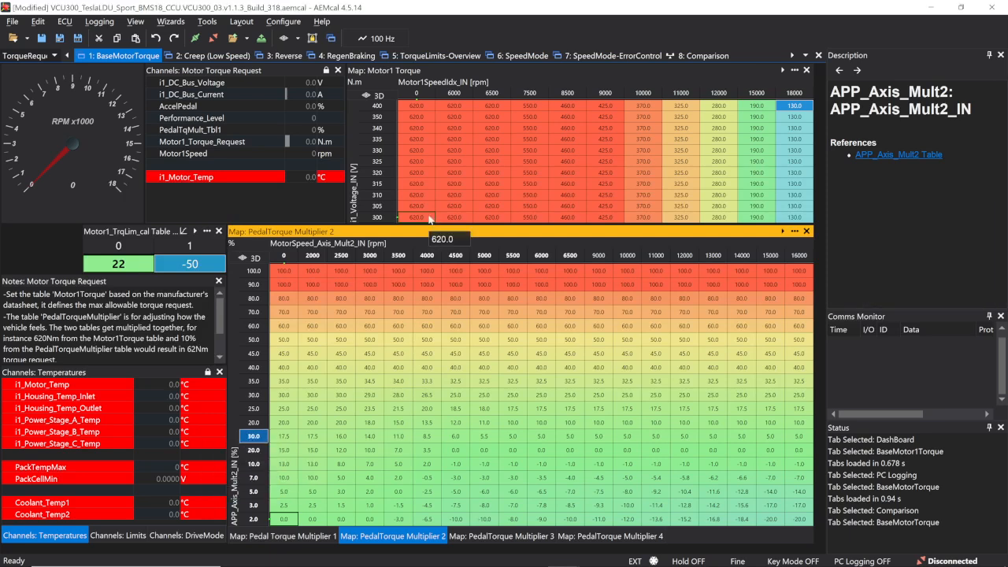
key(Up)
text(40)
key(Return)
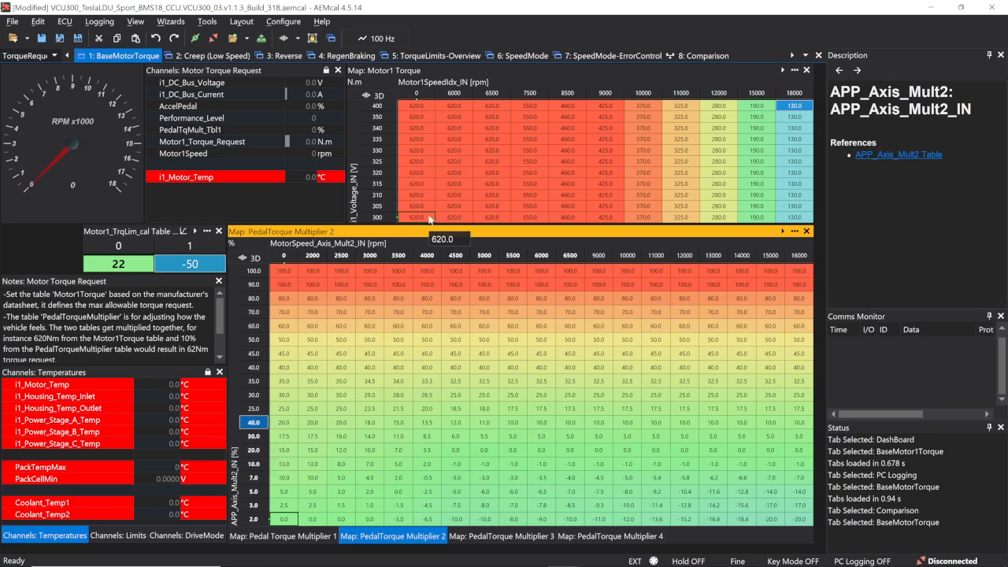
key(Up)
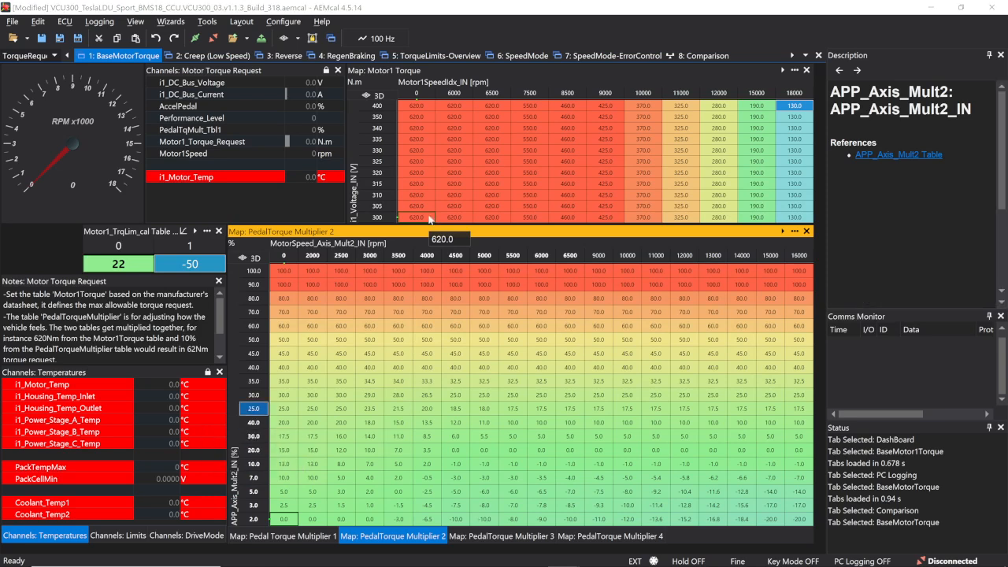
text(50)
key(Return)
key(Up)
text(60)
key(Return)
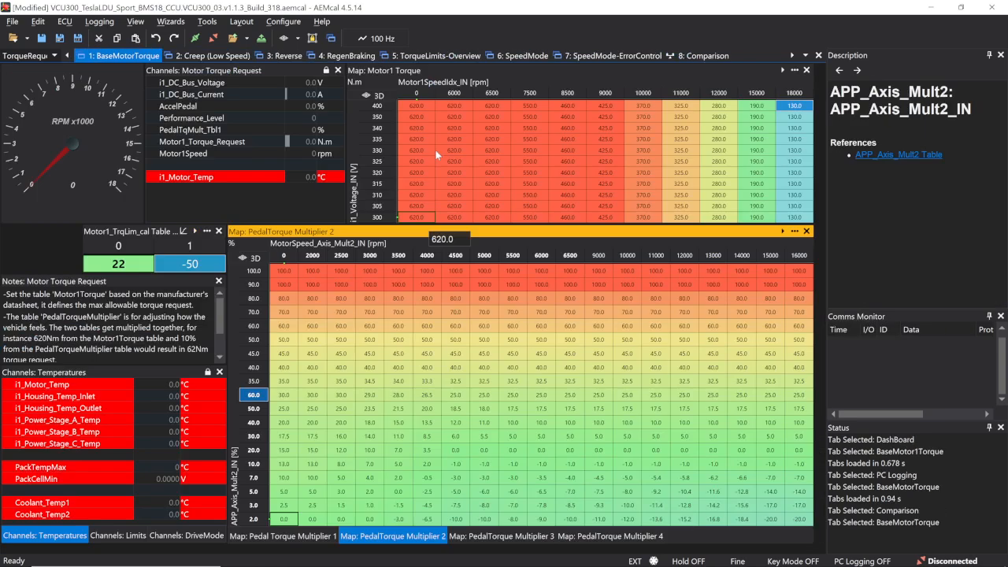
Step: Set the following pedal axis breakpoints of PedalTorque Multiplier 2 above 60% to 70, 80, 90 and 100%, in ascending order
key(Up)
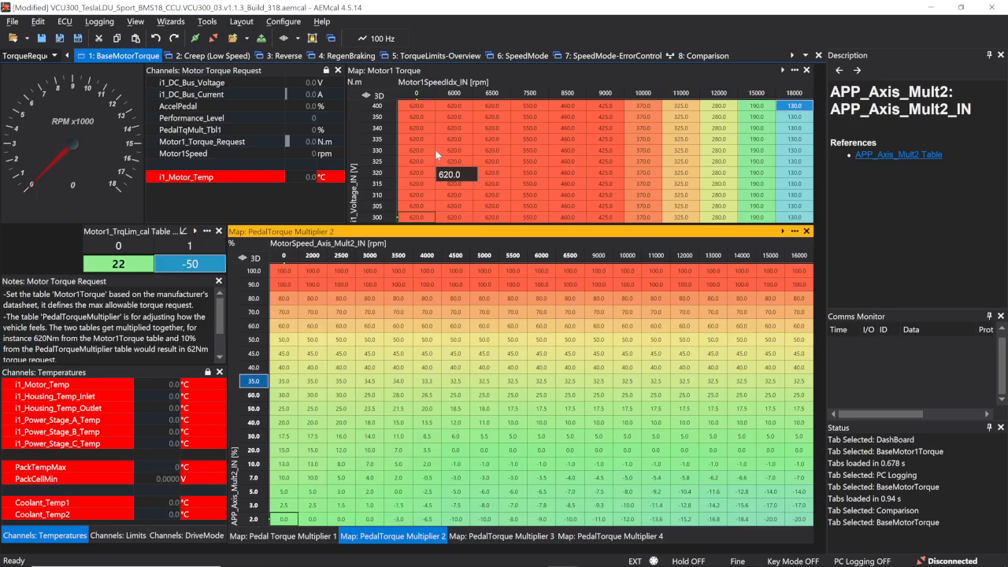
key(Up)
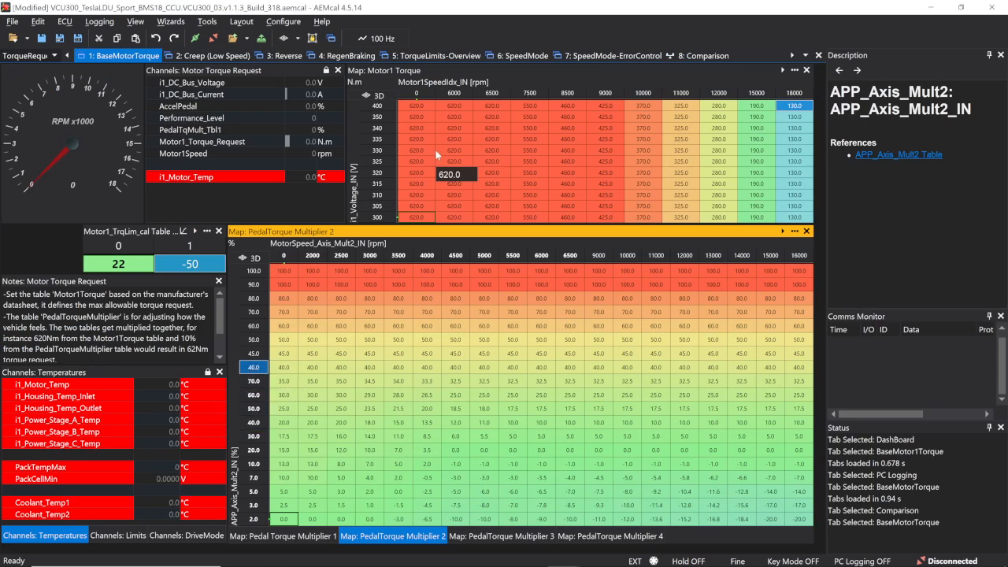
key(Up)
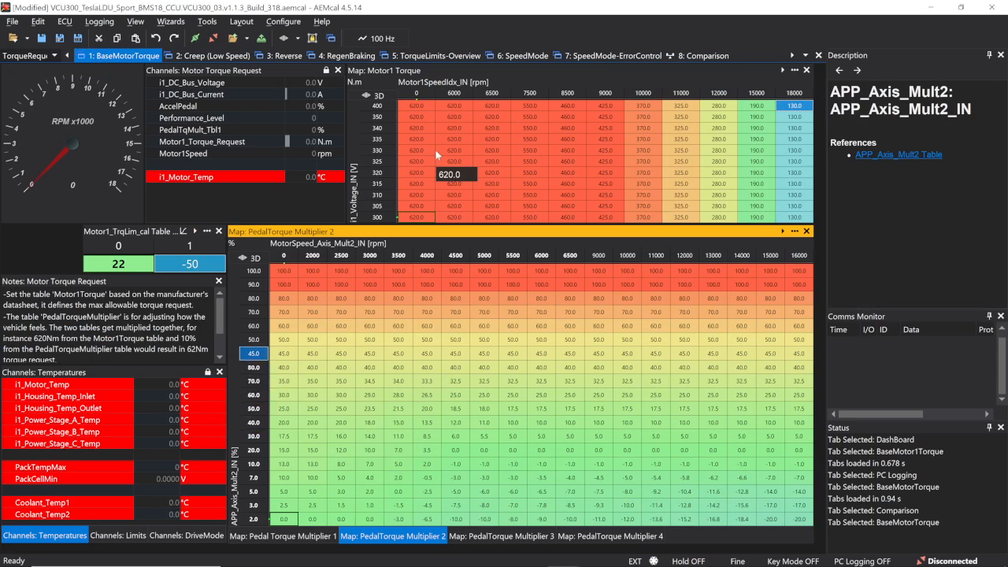
text(90)
key(Return)
key(Up)
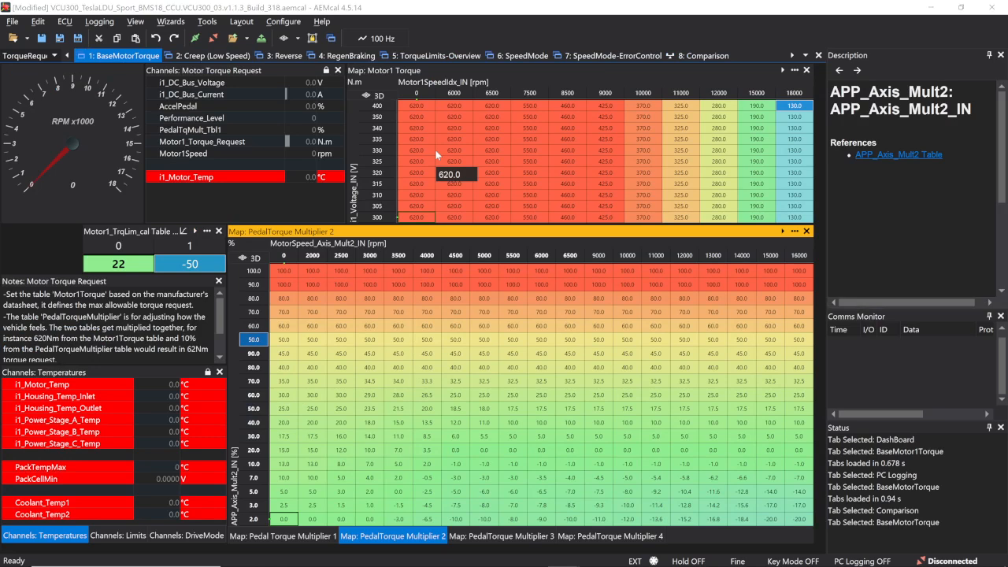
text(100)
key(Return)
Step: Set the remaining 60, 70, 80 and 90% breakpoints in the upper part of PedalTorque Multiplier 2's pedal axis to 100%
key(Up)
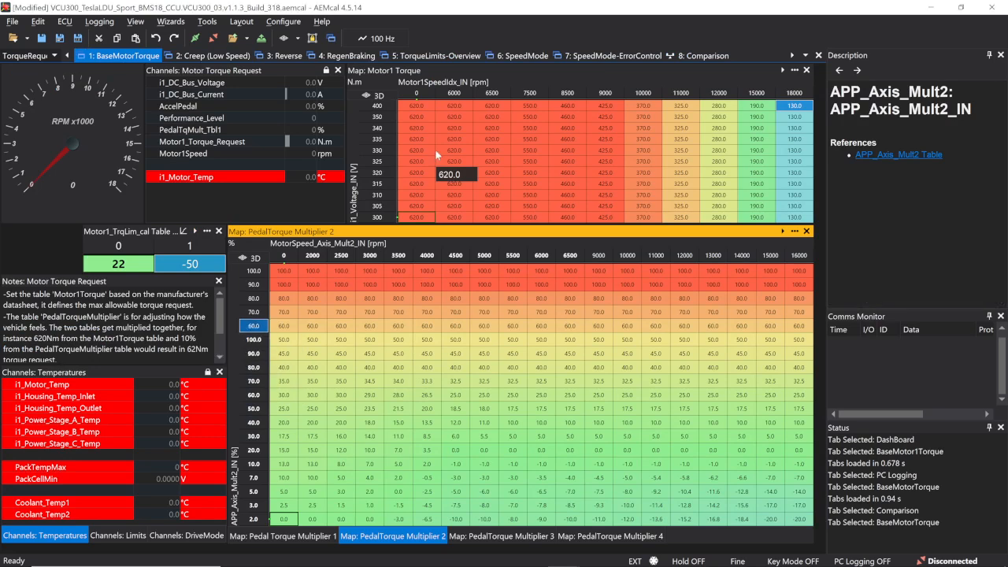
text(100)
key(Return)
key(Up)
text(100)
key(Return)
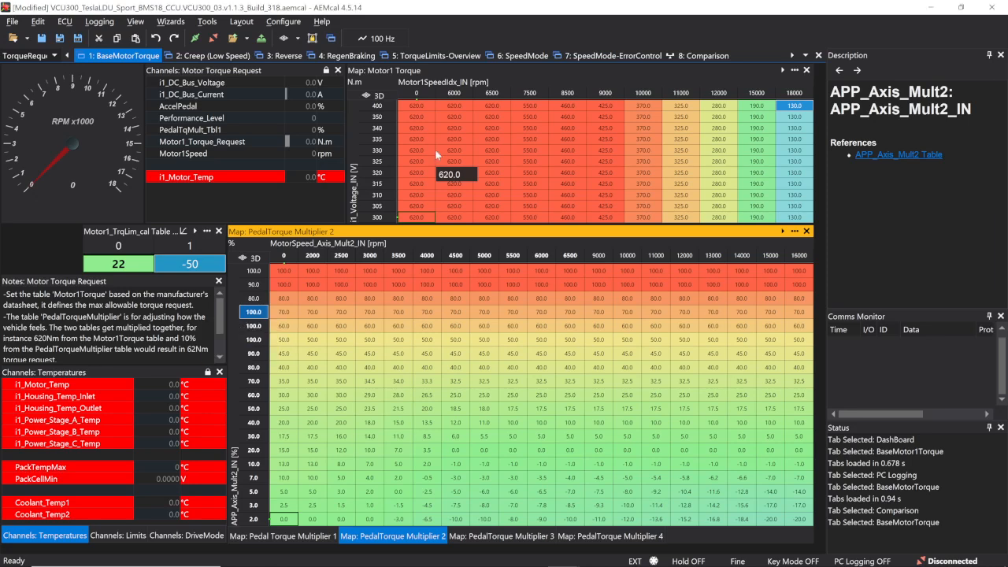
key(Up)
text(100)
key(Return)
key(Up)
text(100)
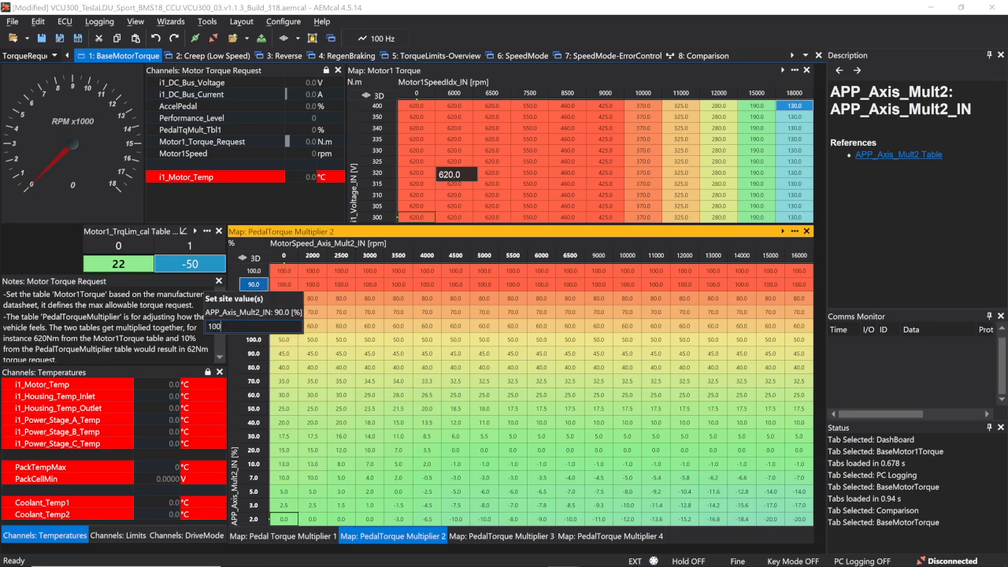
key(Return)
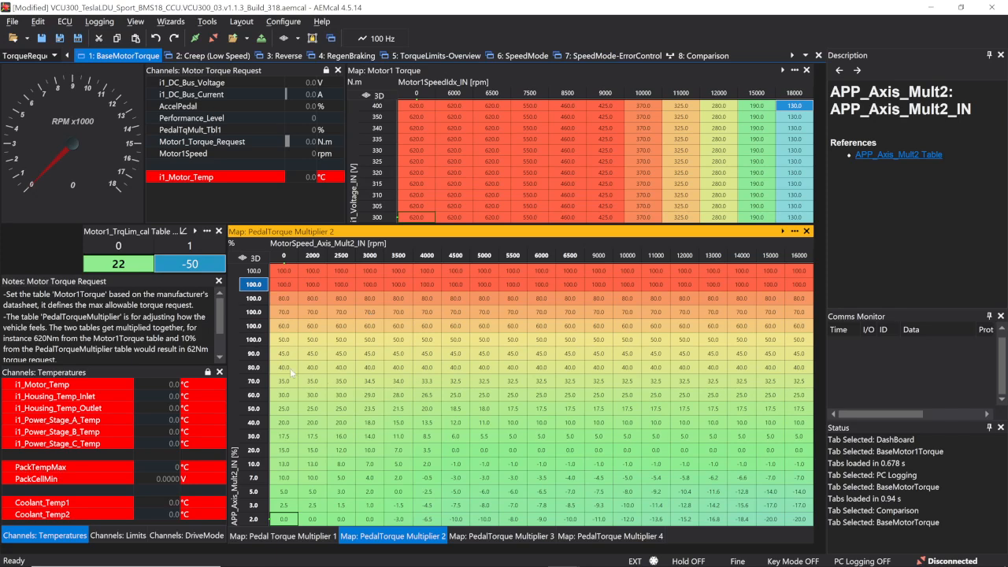
Step: Copy the 2% pedal row, 0 to 6500 rpm, of the source PedalTorqueMultTable1 into the 2% row of PedalTorque Multiplier 2
click(289, 367)
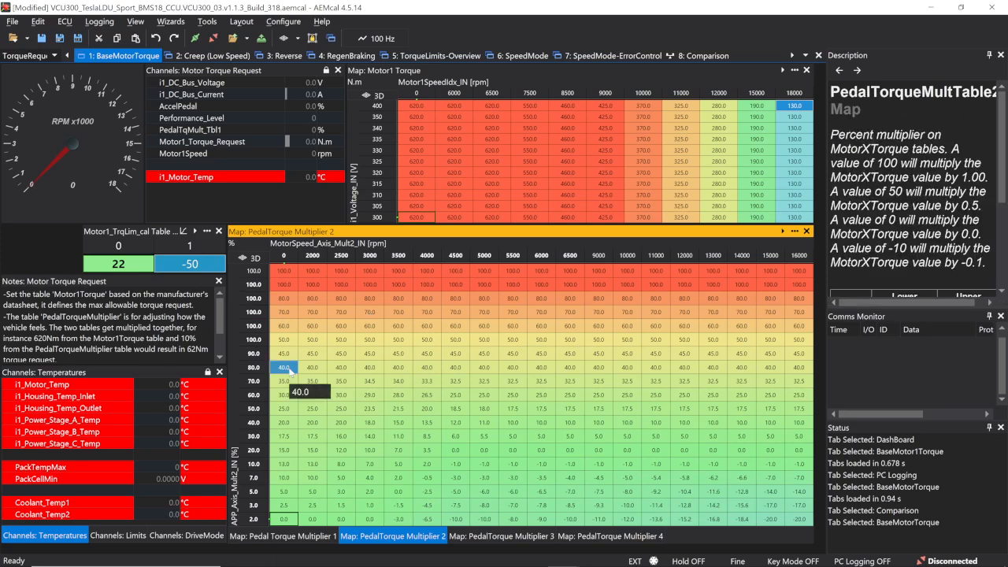
click(284, 517)
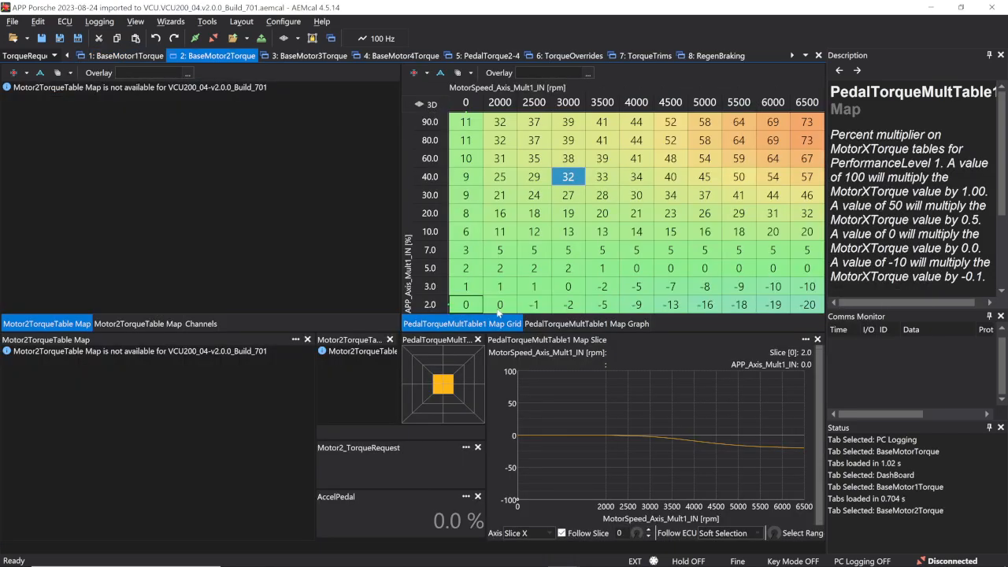
drag(472, 305, 816, 310)
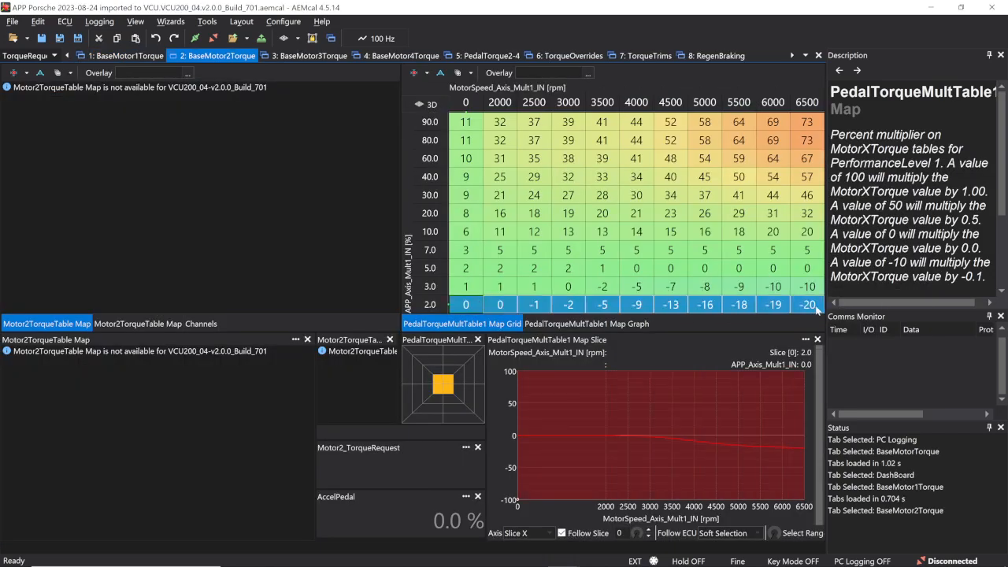
key(alt+Tab)
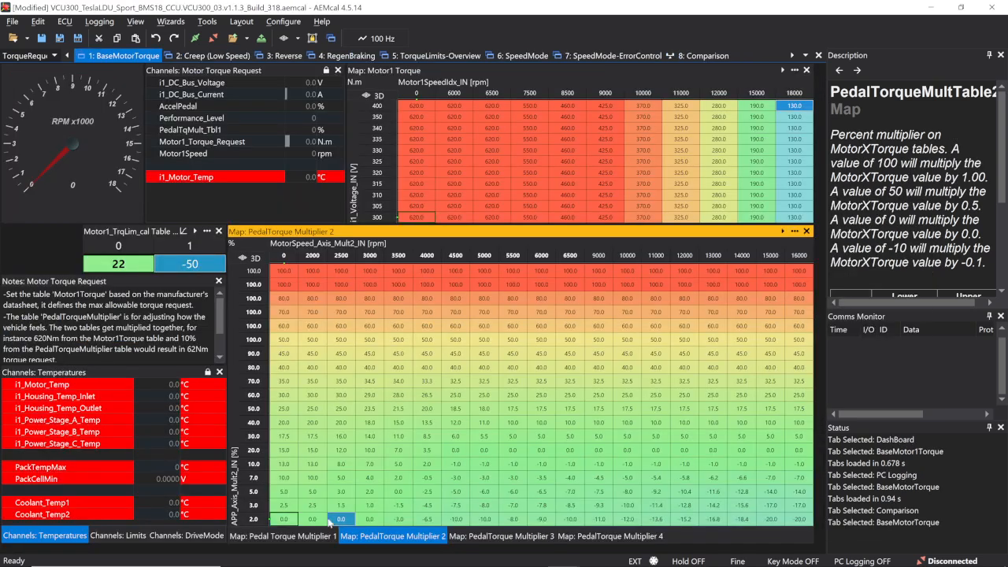
text(0.0	1.0	2.0	-5.0	-9.0	13.0	-16.0	18.0	-19.0	-20.0)
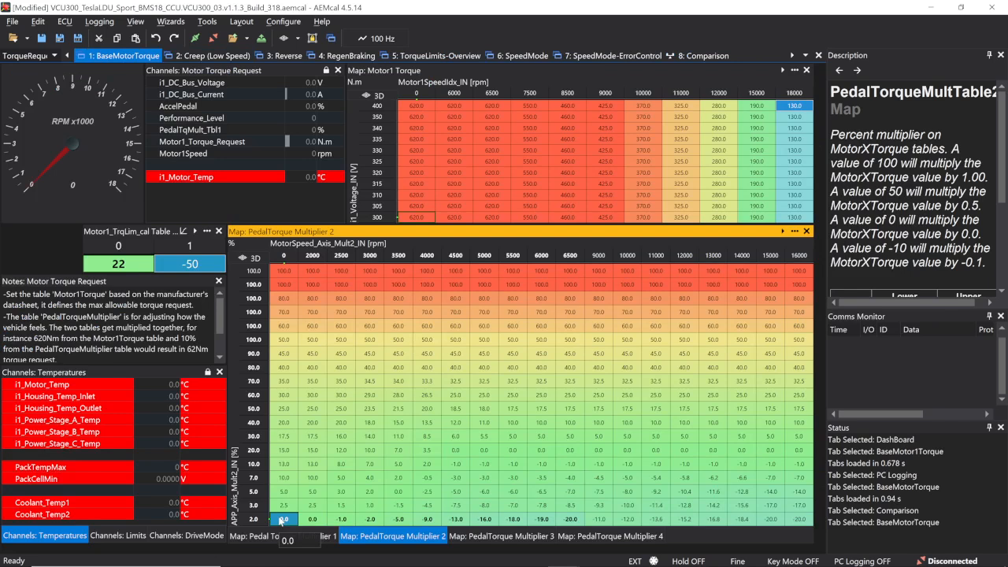
Step: Transfer the source table's 3% pedal row, 0 to 6500 rpm, into the 3% row of PedalTorque Multiplier 2
key(alt+Tab)
click(475, 288)
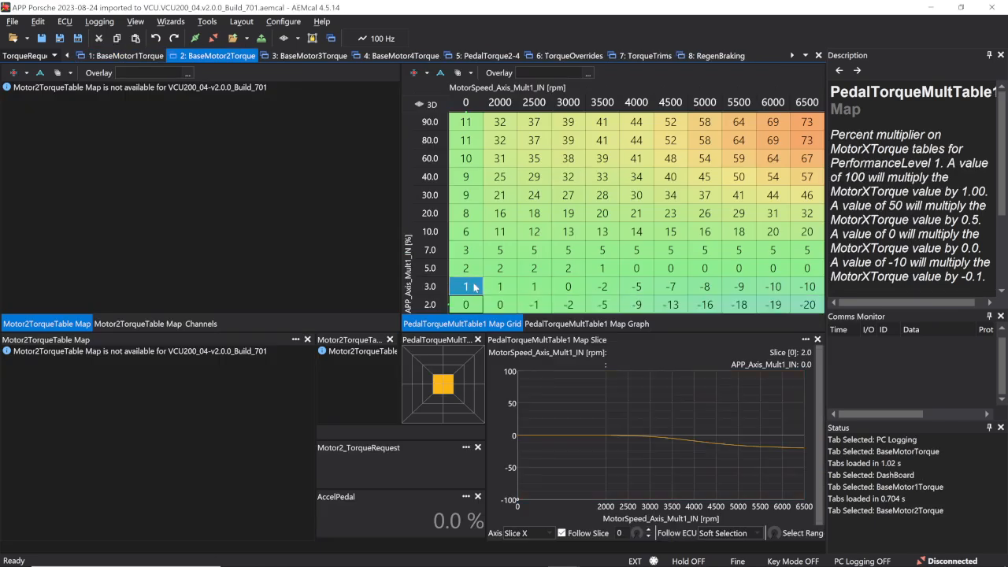
key(shift+Right)
key(shift+Right)
key(shift+Right)
key(shift+Right)
key(shift+Right)
key(shift+Right)
key(shift+Right)
key(shift+Right)
key(shift+Right)
key(shift+Right)
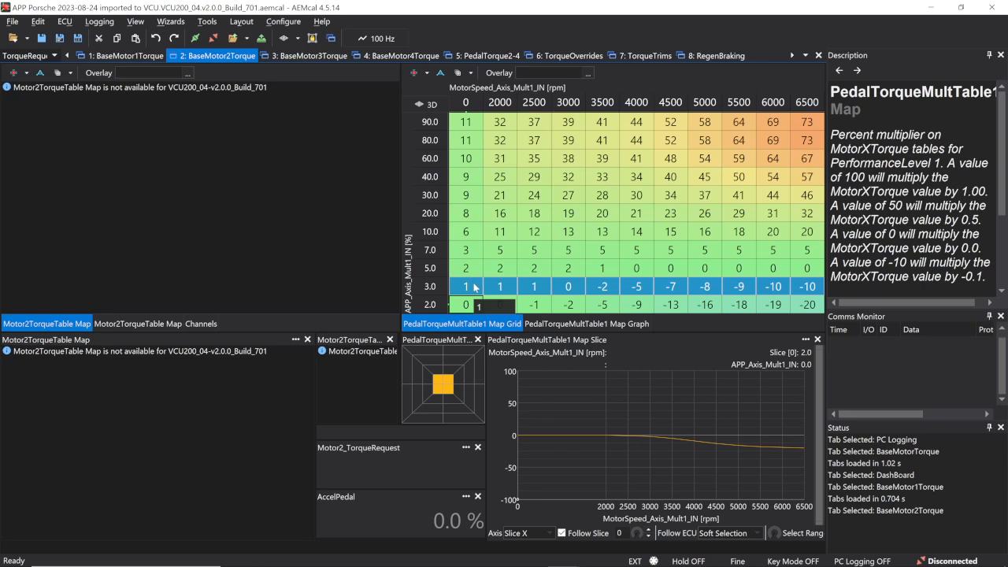
key(alt+Tab)
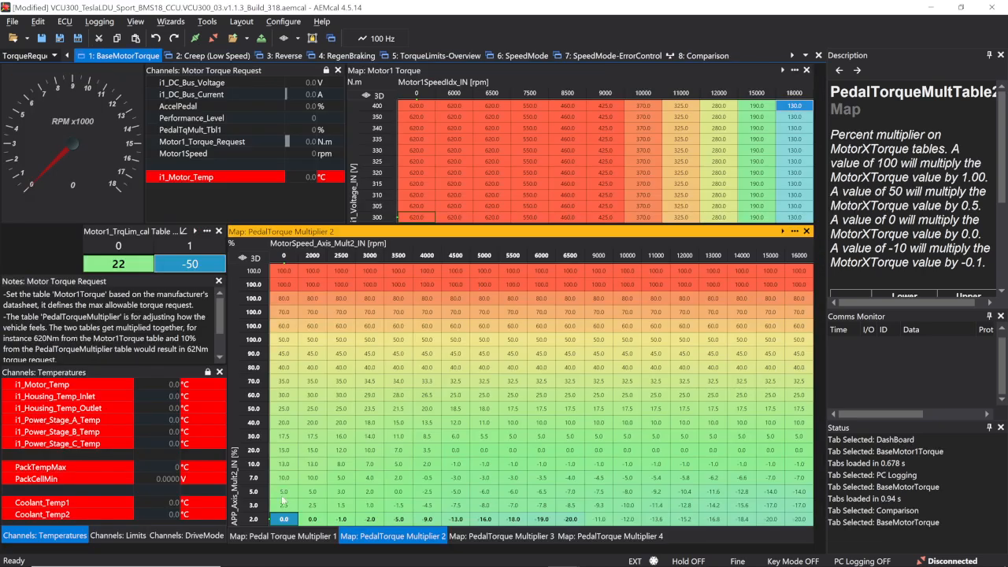
click(284, 505)
text(1.0	1.0	1.0	0.0	-2.0	-5.0	-7.0	-8.0	-9.0	-10.0	-10.0)
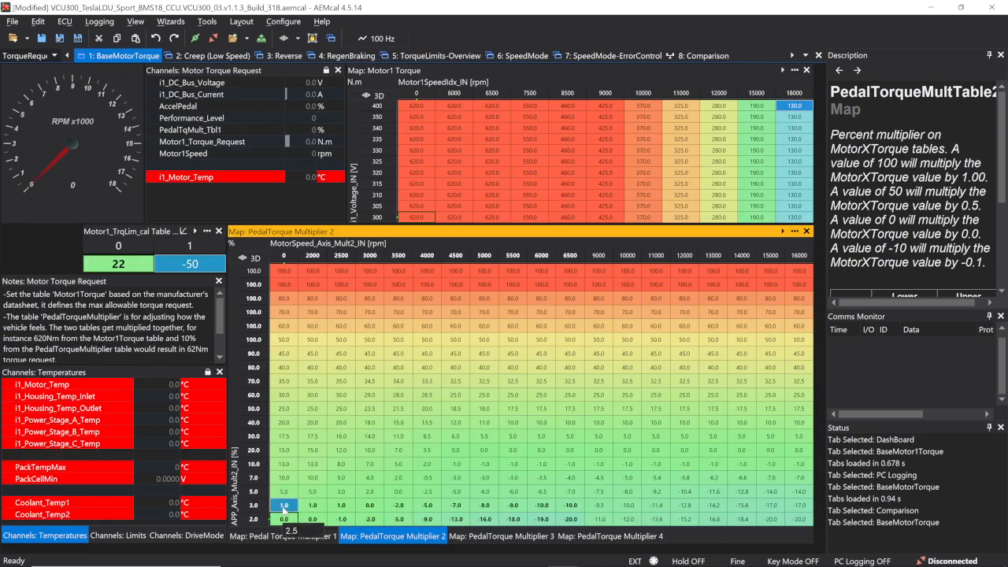
Step: Transfer the source table's 5% pedal row, 0 to 6500 rpm, into the 5% row of PedalTorque Multiplier 2
key(alt+Tab)
click(466, 269)
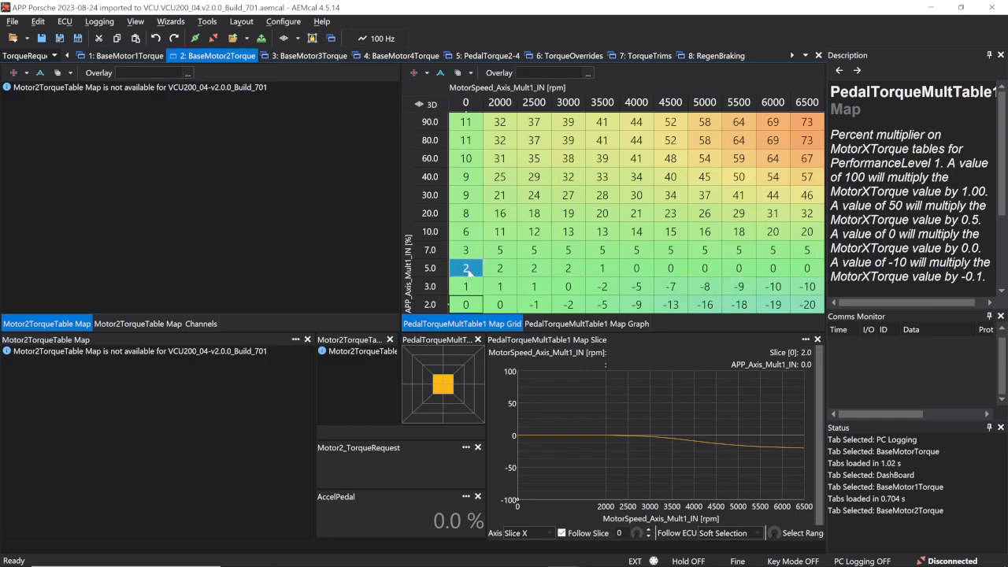
key(shift+Right)
key(shift+Right)
key(shift+Right)
key(shift+Right)
key(shift+Right)
key(shift+Right)
key(shift+Right)
key(shift+Right)
key(shift+Right)
key(shift+Right)
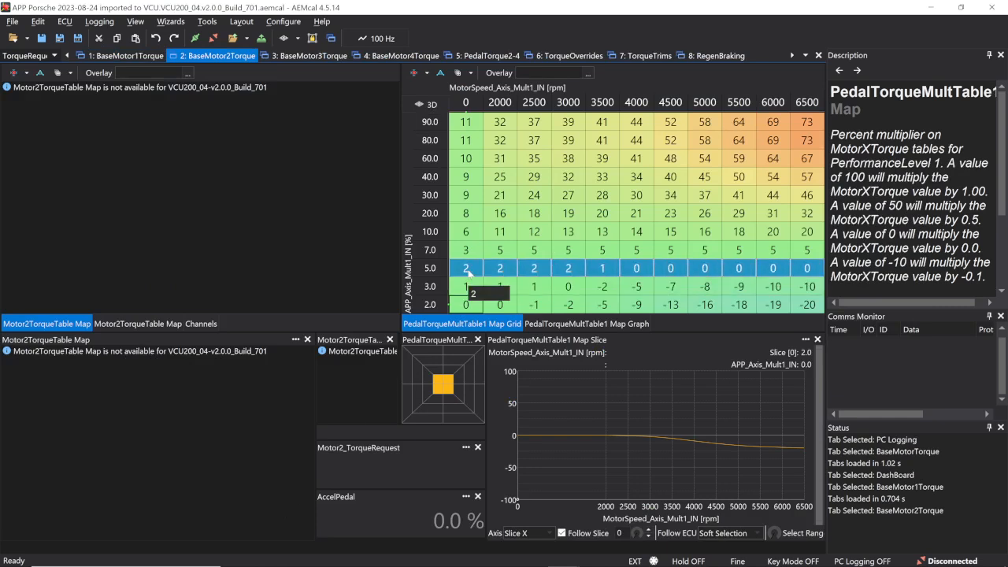
key(alt+Tab)
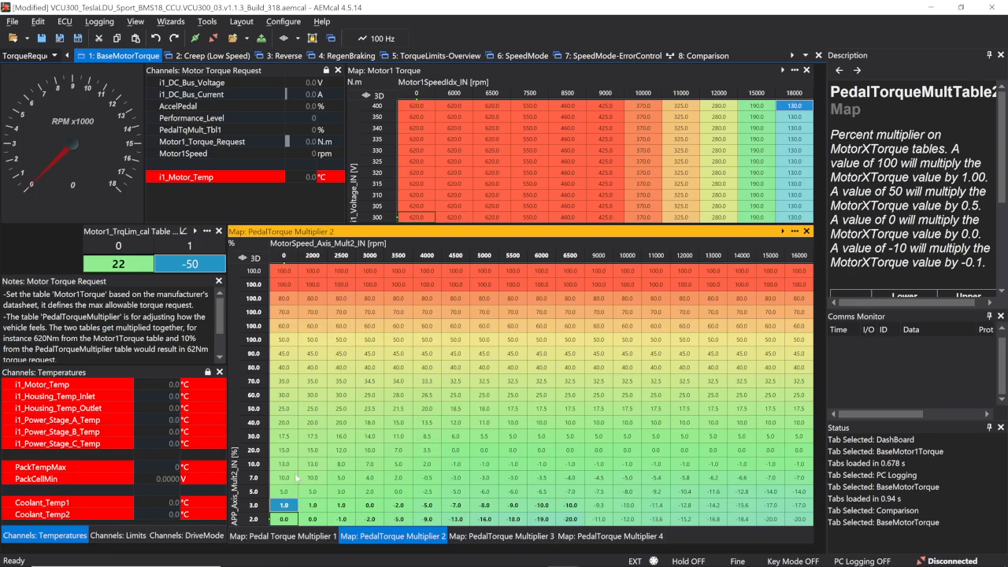
key(Up)
text(2.0	2.0	2.0	2.0	1.0	0.0	0.0	0.0	0.0	0.0	0.0)
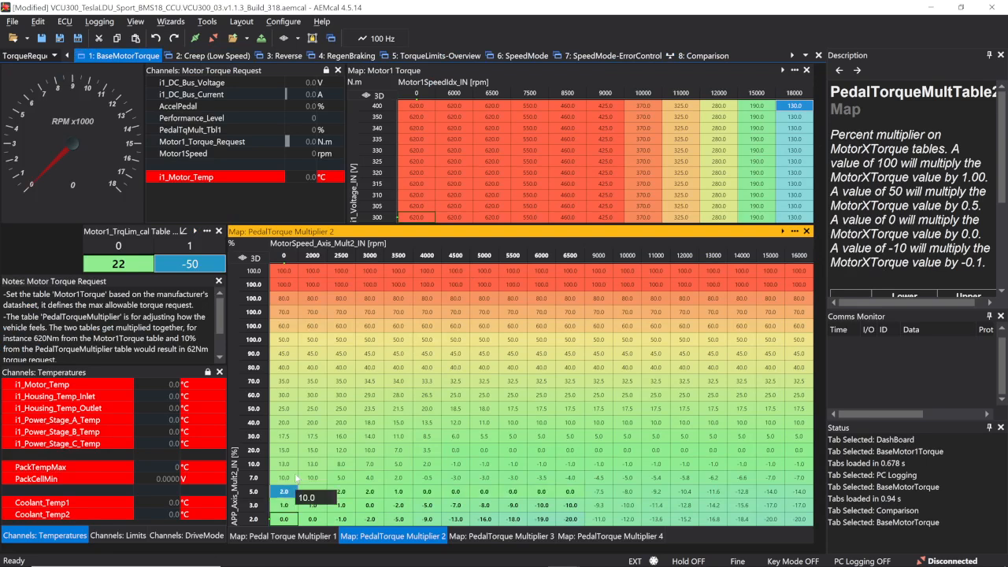
Step: Transfer the source table's 7% pedal row, 0 to 6500 rpm, into the 7% row of PedalTorque Multiplier 2
key(alt+Tab)
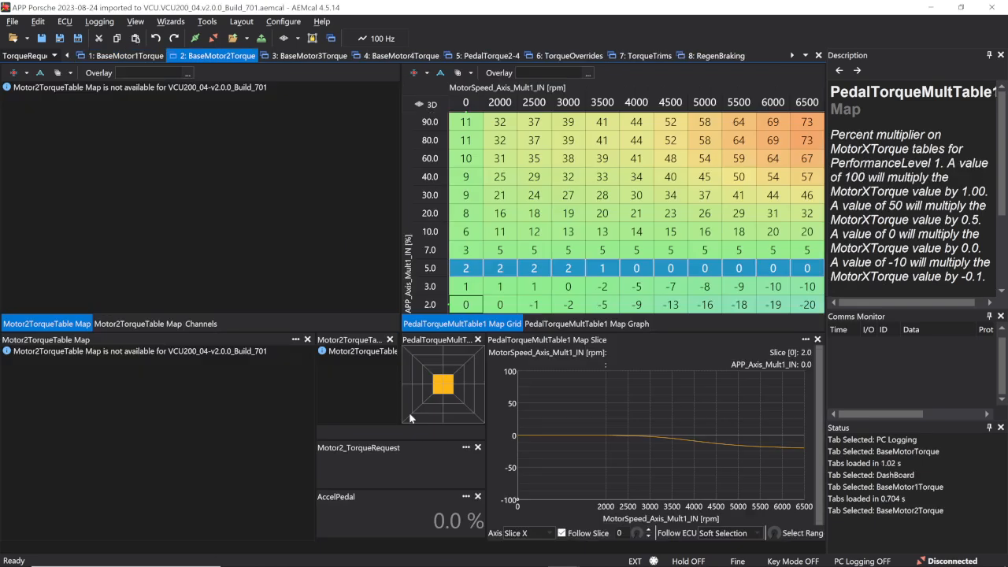
click(458, 249)
key(shift+Right)
key(shift+Right)
key(shift+Right)
key(shift+Right)
key(shift+Right)
key(shift+Right)
key(shift+Right)
key(shift+Right)
key(shift+Right)
key(shift+Right)
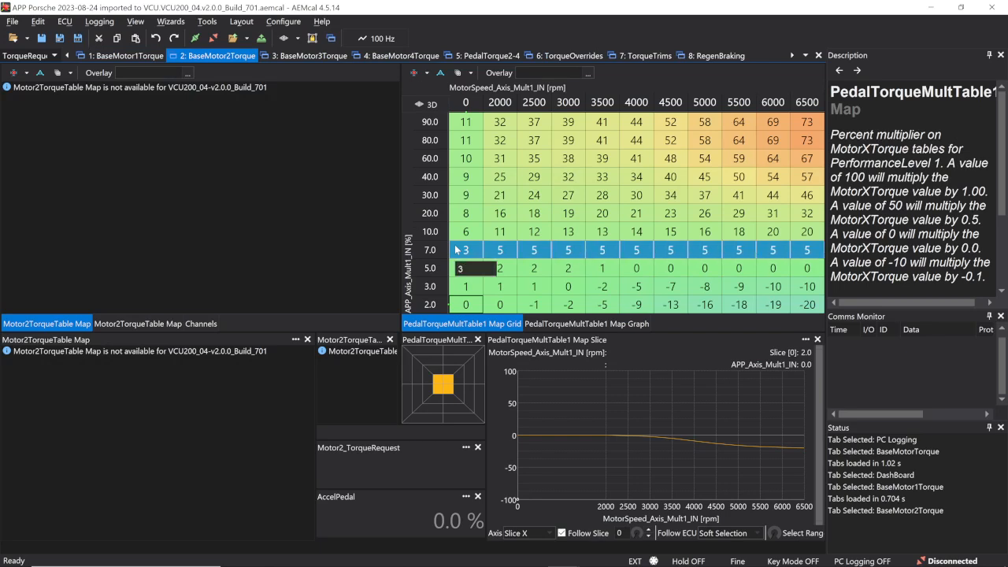
key(alt+Tab)
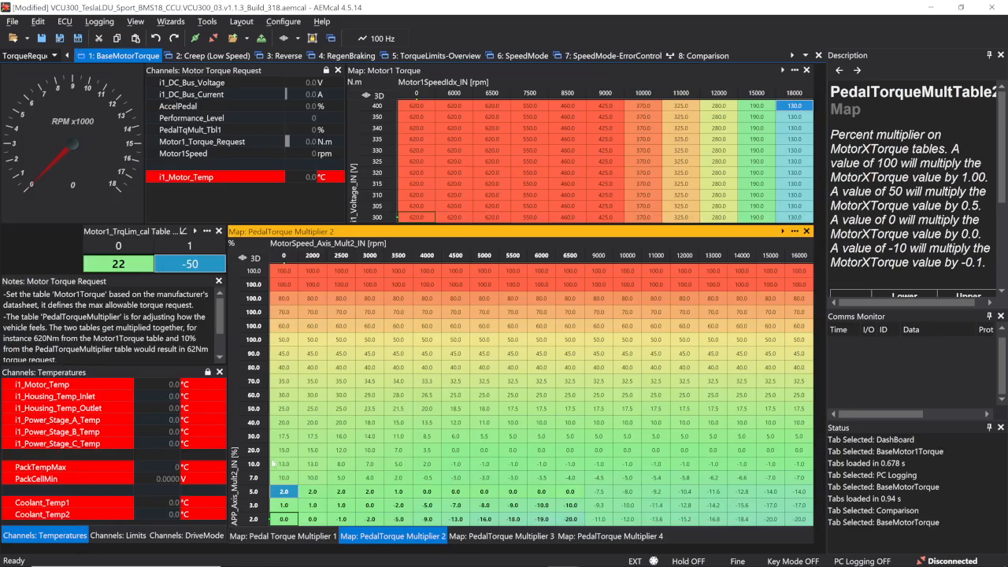
click(288, 478)
text(3.0	5.0	5.0	5.0	5.0	5.0	5.0	5.0	5.0	5.0)
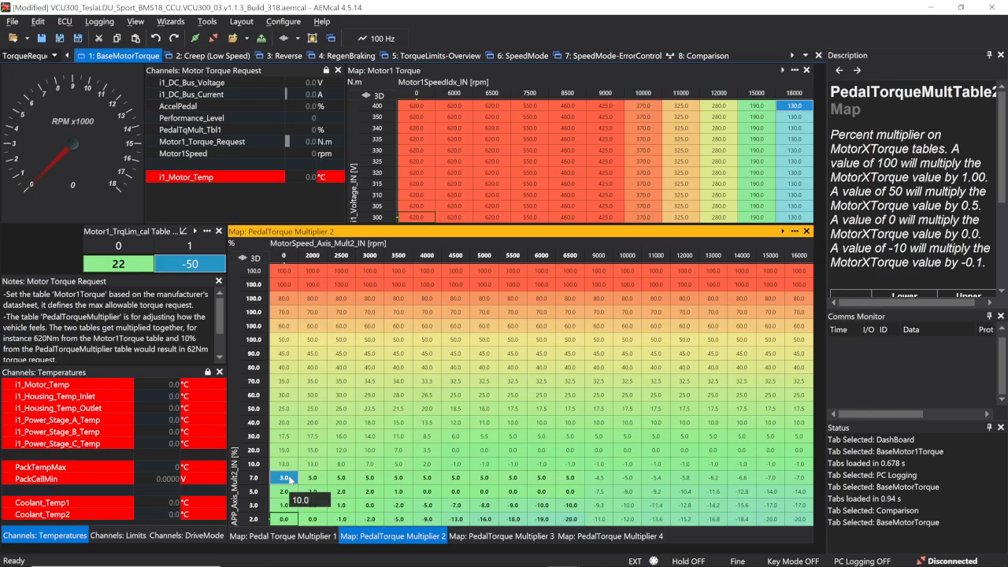
Step: Transfer the source table's 10% pedal row, 0 to 6500 rpm, into the 10% row of PedalTorque Multiplier 2
key(alt+Tab)
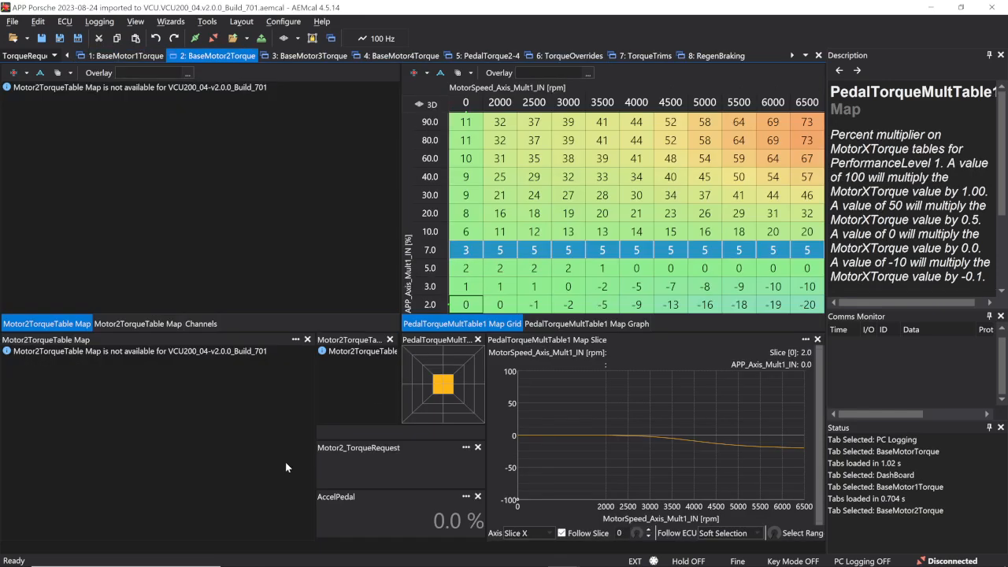
click(459, 234)
key(shift+Right)
key(shift+Right)
key(shift+Right)
key(shift+Right)
key(shift+Right)
key(shift+Right)
key(shift+Right)
key(shift+Right)
key(shift+Right)
key(shift+Right)
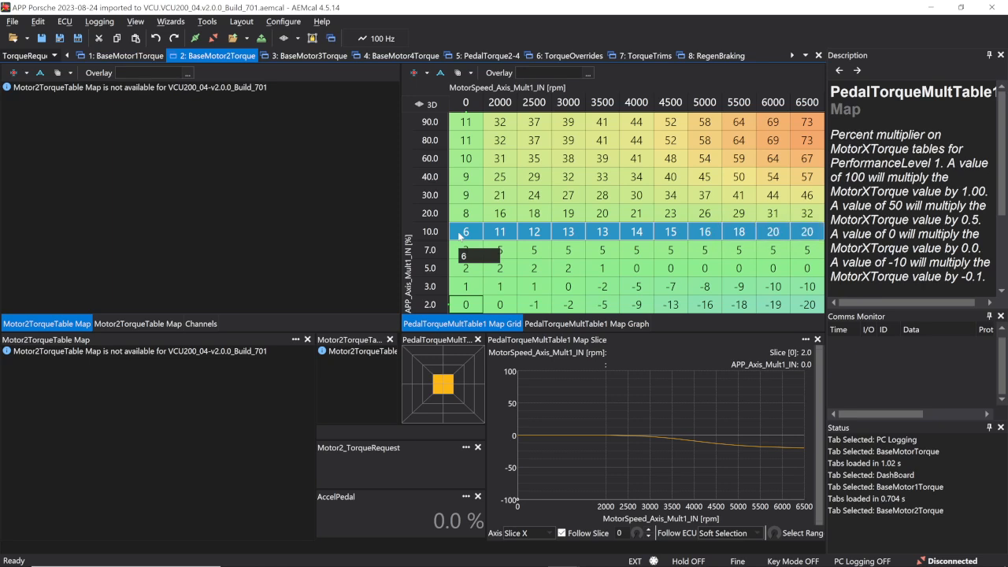
key(alt+Tab)
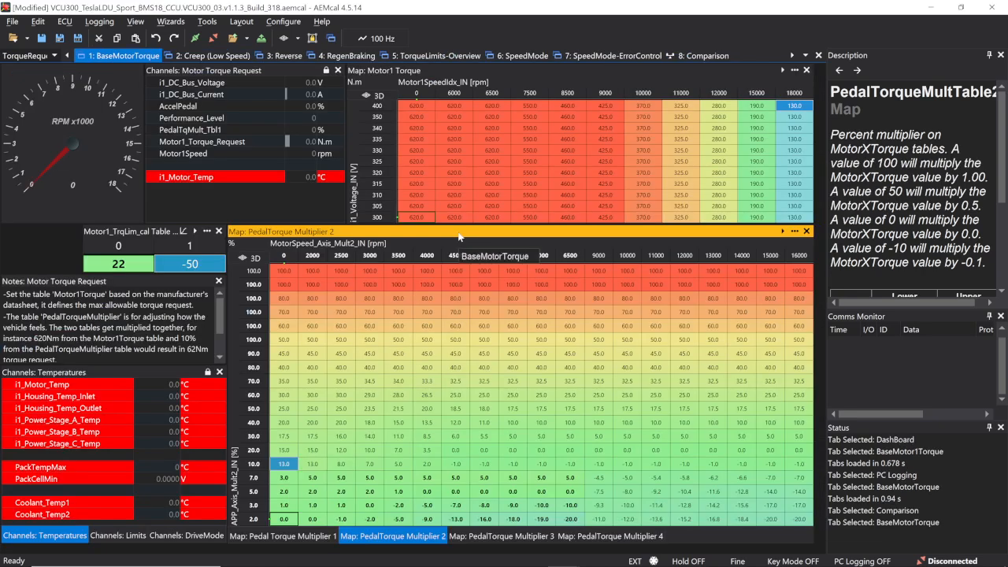
text(6.0	11.0	12.0	13.0	14.0	15.0	16.0	18.0	20.0	20.0)
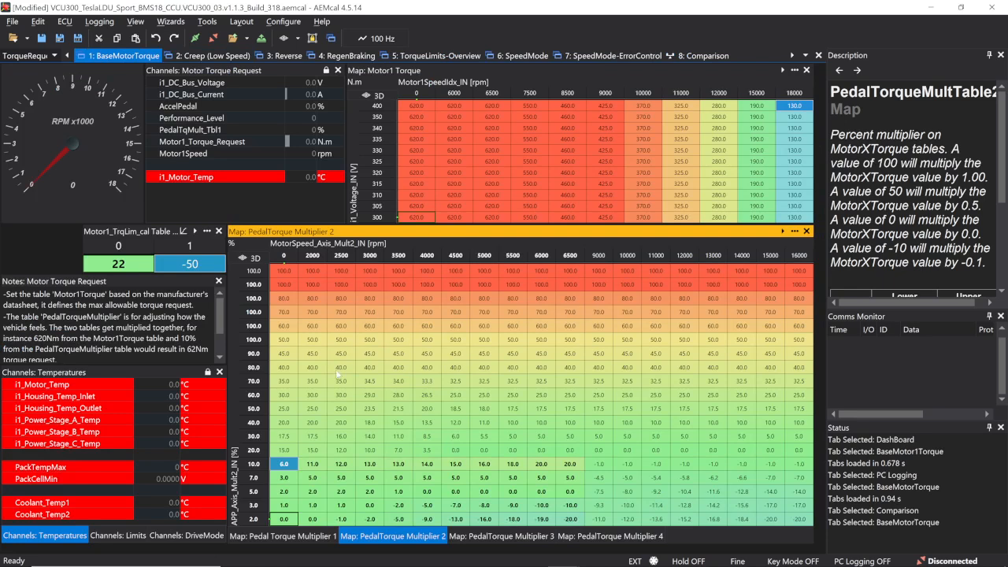
Step: Transfer the source table's 20% pedal row, 0 to 6500 rpm, into the 20% row of PedalTorque Multiplier 2
click(253, 450)
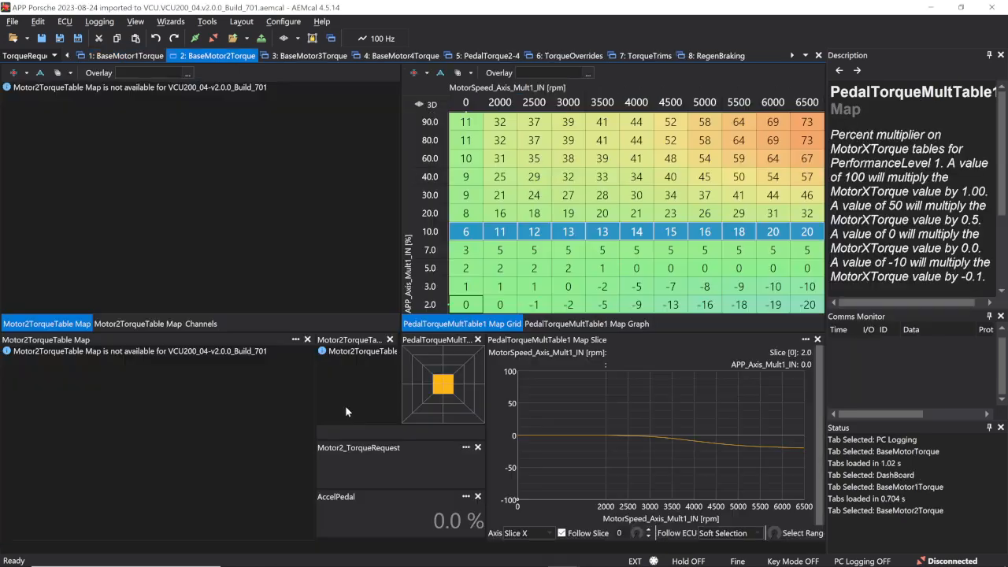
click(464, 214)
key(shift+Right)
key(shift+Right)
key(shift+Right)
key(shift+Right)
key(shift+Right)
key(shift+Right)
key(shift+Right)
key(shift+Right)
key(shift+Right)
key(shift+Right)
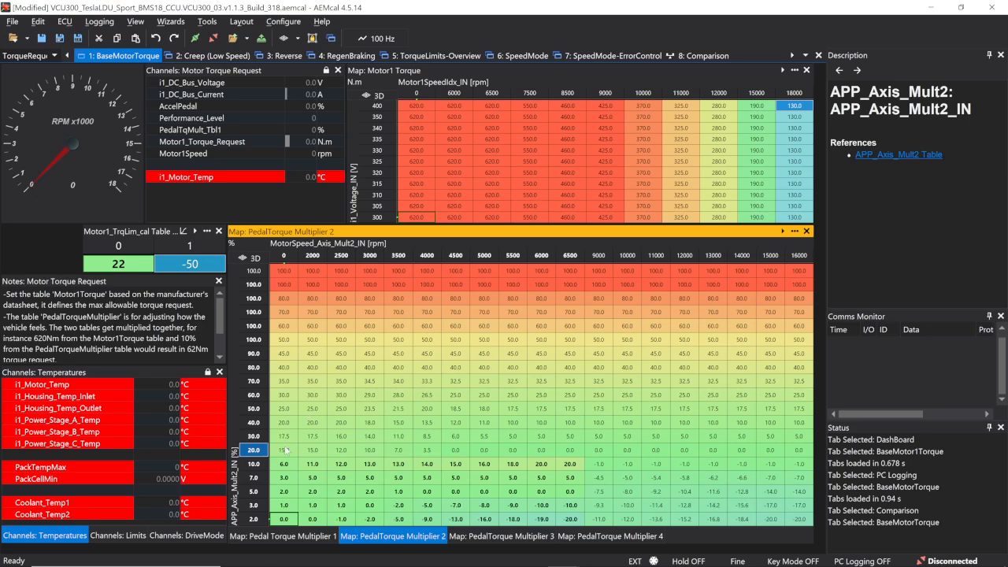
click(286, 451)
text(8.0	16.0	18.0	19.0	20.0	21.0	23.0	26.0	29.0	31.0	32.0)
Step: Transfer the source table's 30% pedal row, 0 to 6500 rpm, into the 30% row of PedalTorque Multiplier 2
key(alt+Tab)
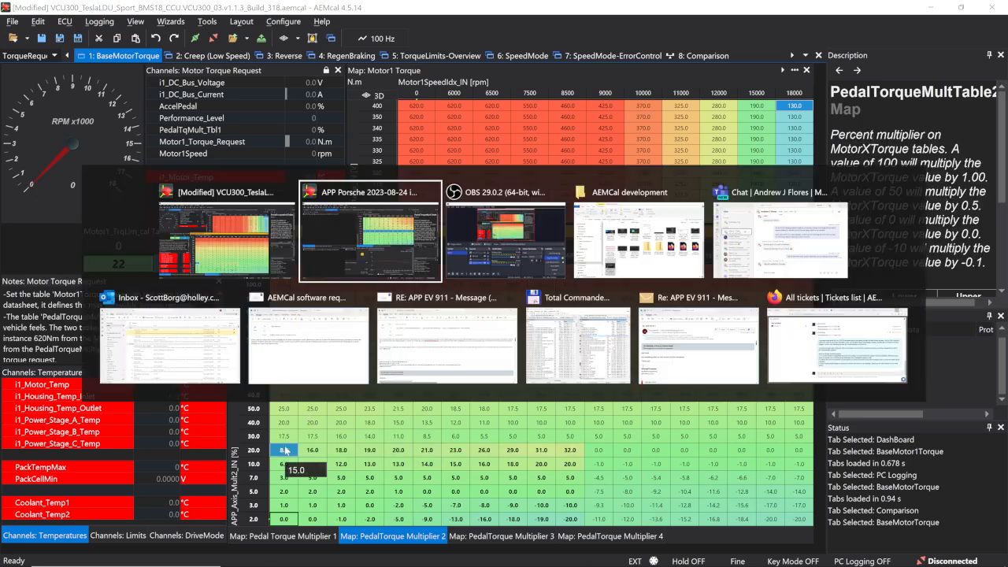
key(Up)
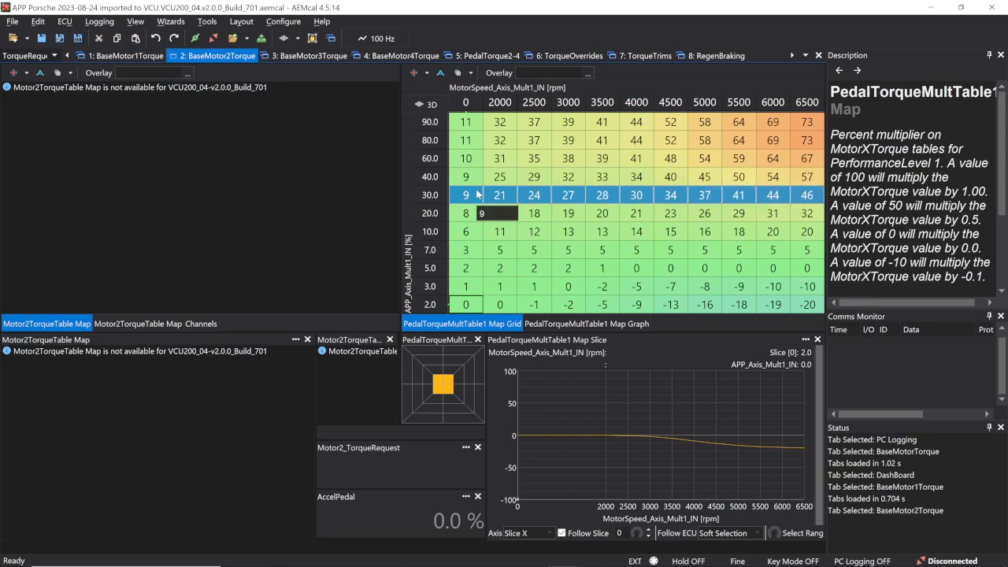
key(alt+Tab)
click(282, 442)
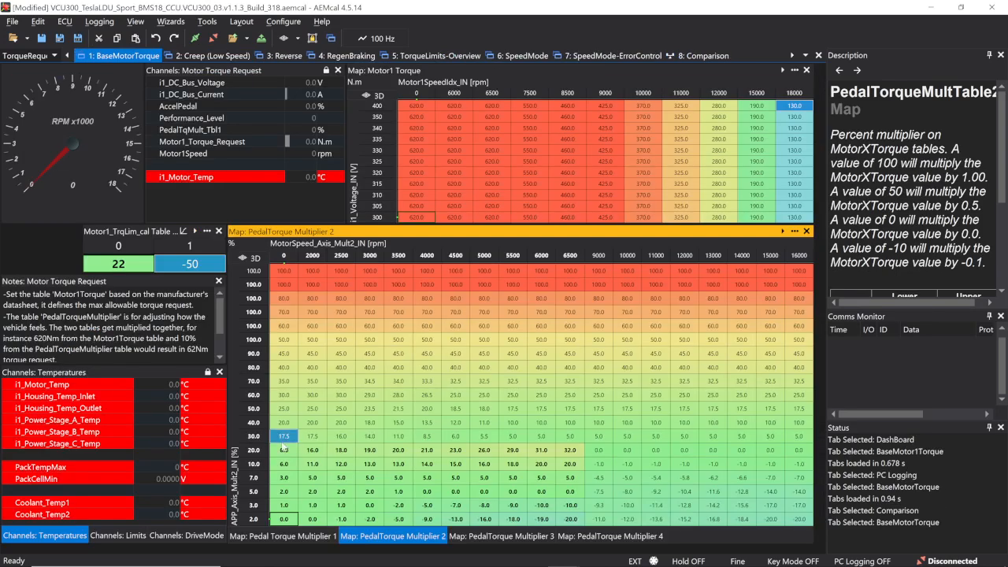
text(9.0	21.0	24.0	27.0	28.0	30.0	34.0	37.0	41.0	44.0	46.0)
Step: Transfer the source table's 40% pedal row, 0 to 6500 rpm, into the 40% row of PedalTorque Multiplier 2
key(alt+Tab)
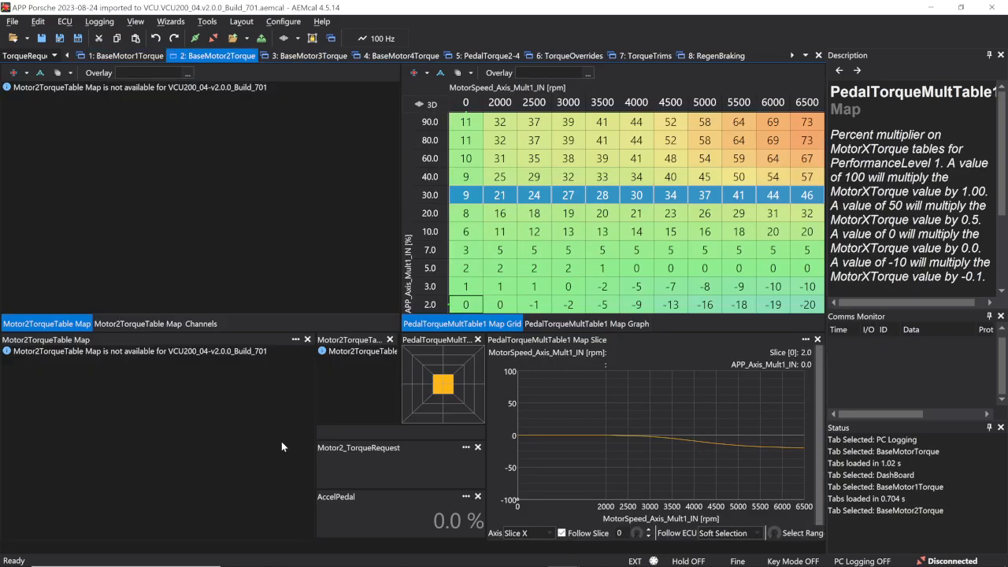
click(464, 179)
key(shift+Right)
key(shift+Right)
key(shift+Right)
key(shift+Right)
key(shift+Right)
key(shift+Right)
key(shift+Right)
key(shift+Right)
key(shift+Right)
key(shift+Right)
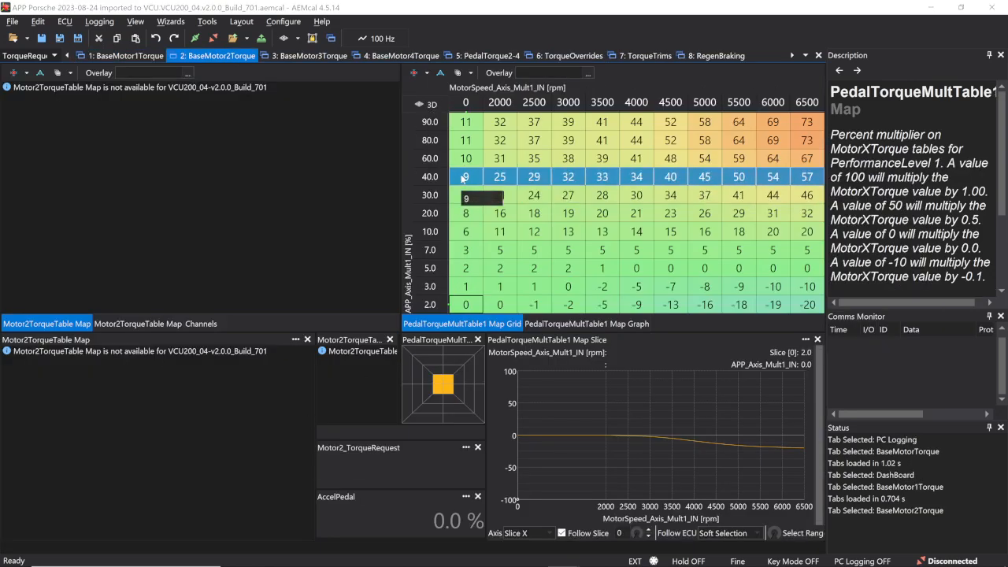
key(alt+Tab)
click(285, 423)
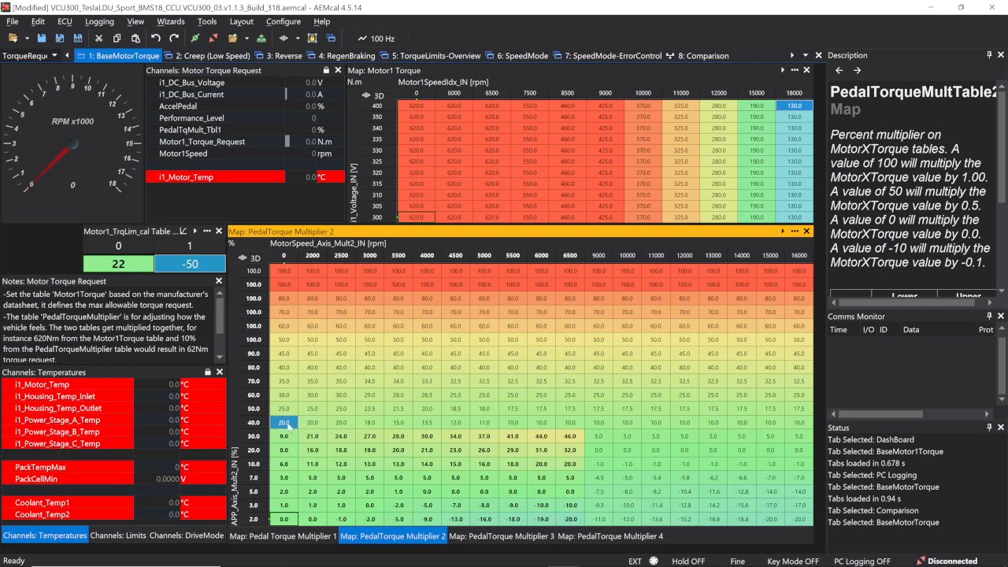
text(8.0	25.0	29.0	32.0	33.0	34.0	40.0	45.0	50.0	54.0	57.0)
Step: Transfer the source table's 60% pedal row, 0 to 6500 rpm, into the 60% row of PedalTorque Multiplier 2
key(alt+Tab)
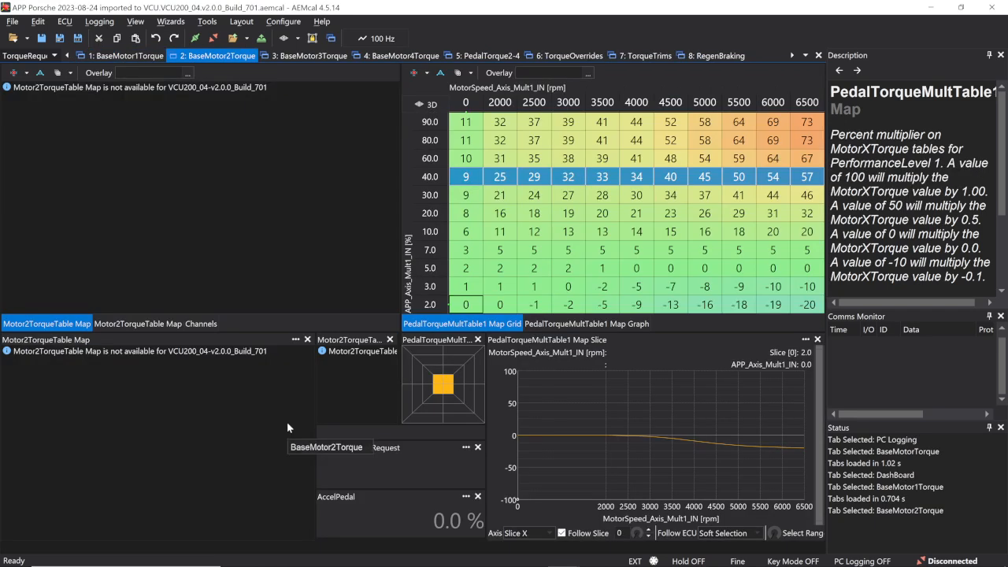
click(461, 158)
key(shift+Right)
key(shift+Right)
key(shift+Right)
key(shift+Right)
key(shift+Right)
key(shift+Right)
key(shift+Right)
key(shift+Right)
key(shift+Right)
key(shift+Right)
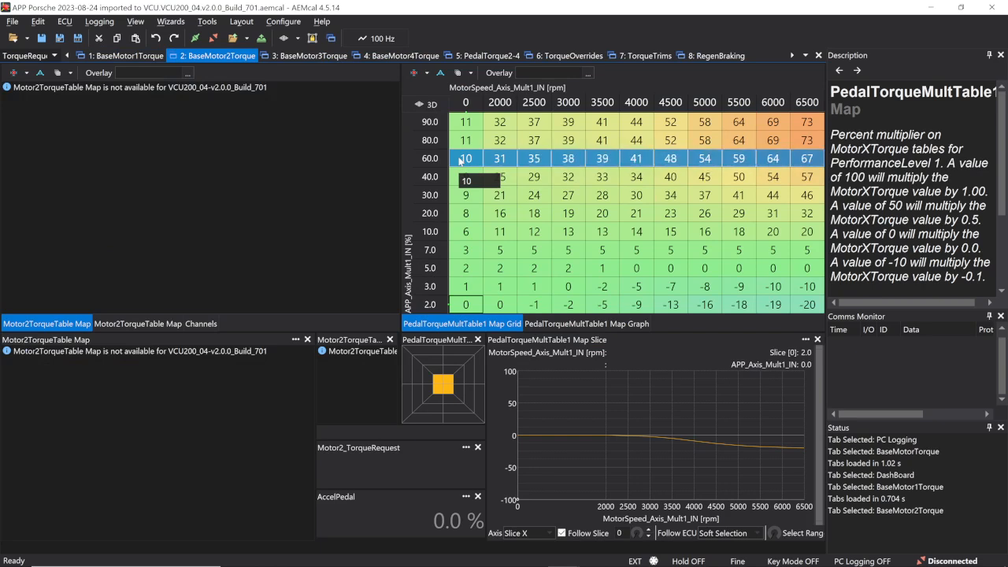
key(alt+Tab)
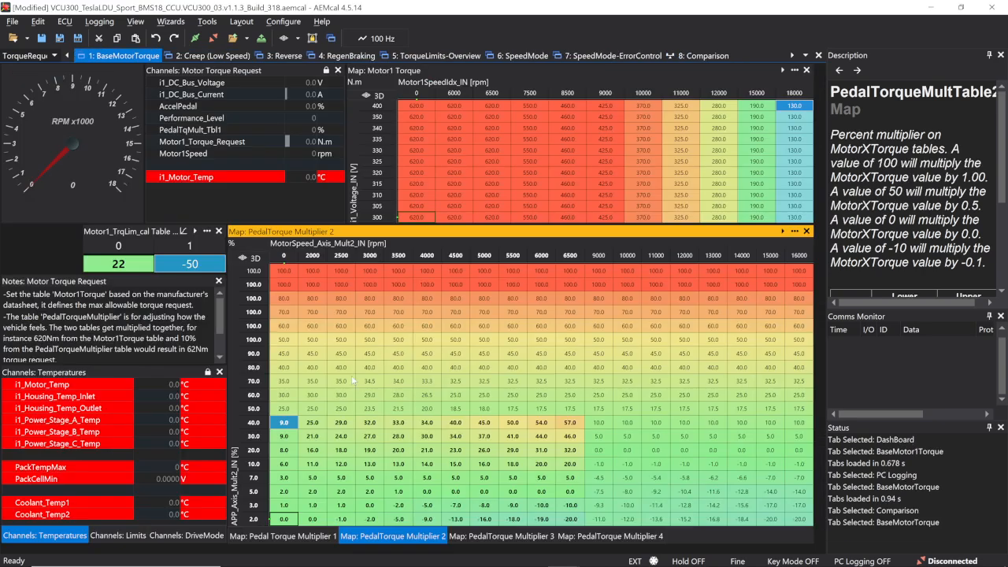
click(284, 394)
text(10.0	31.0	35.0	38.0	39.0	41.0	48.0	54.0	59.0	64.0	67.0)
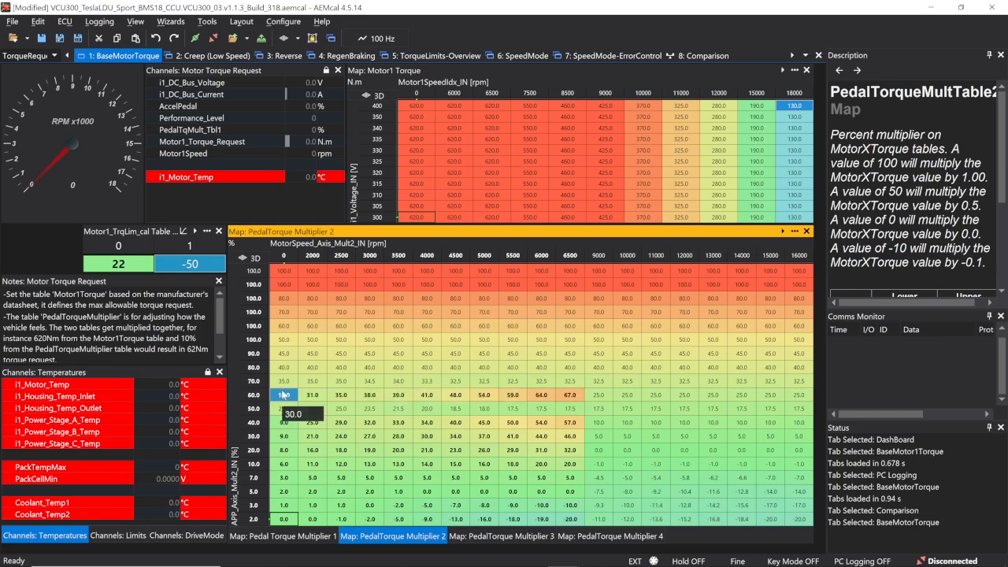
Step: Interpolate the 50% pedal row of PedalTorque Multiplier 2 between the 60% and 40% rows, from 0 to 6500 rpm
key(shift+Down)
key(shift+Down)
key(shift+Right)
key(shift+Right)
key(shift+Right)
key(shift+Right)
key(shift+Right)
key(shift+Right)
key(shift+Right)
key(shift+Right)
key(shift+Right)
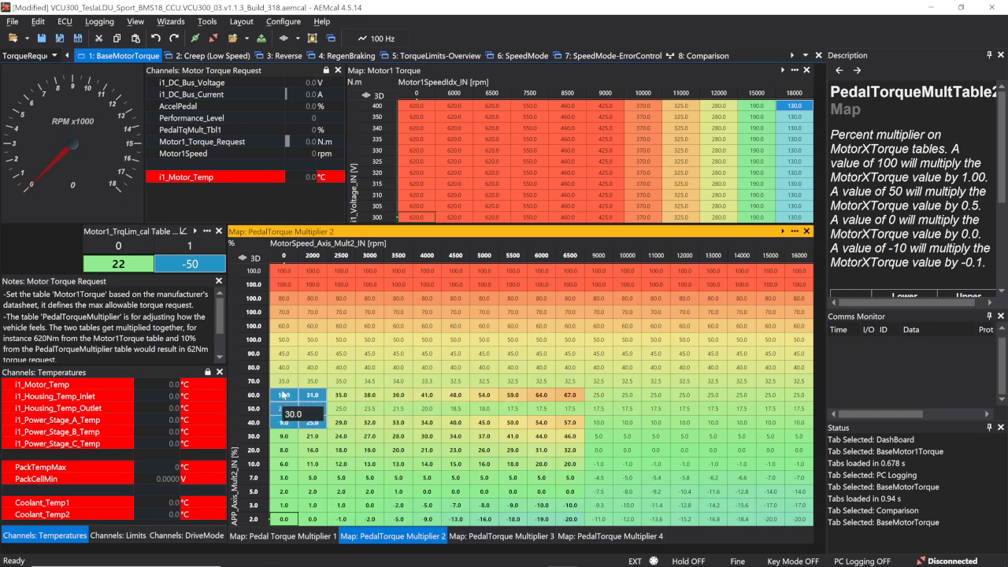
key(shift+Right)
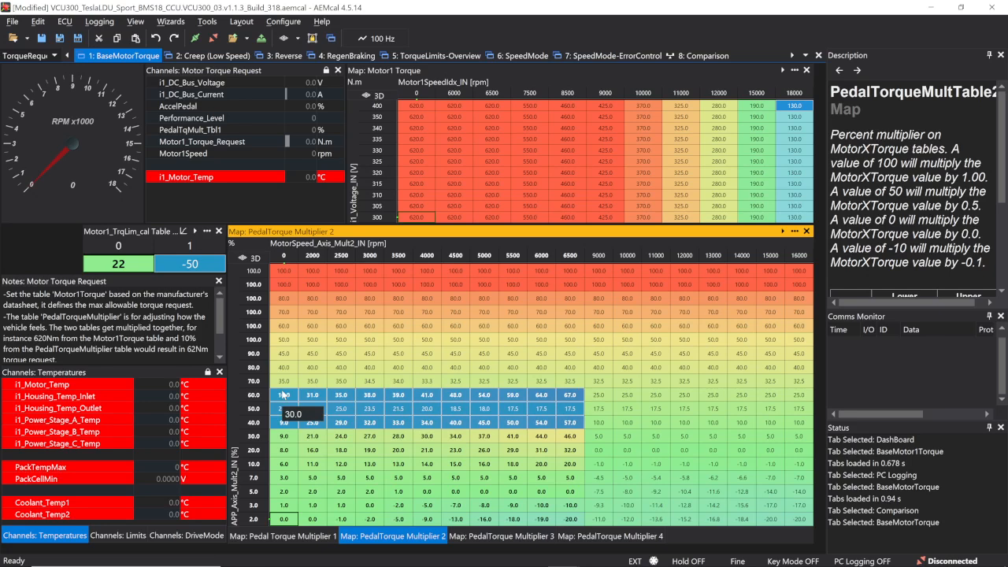
right_click(444, 412)
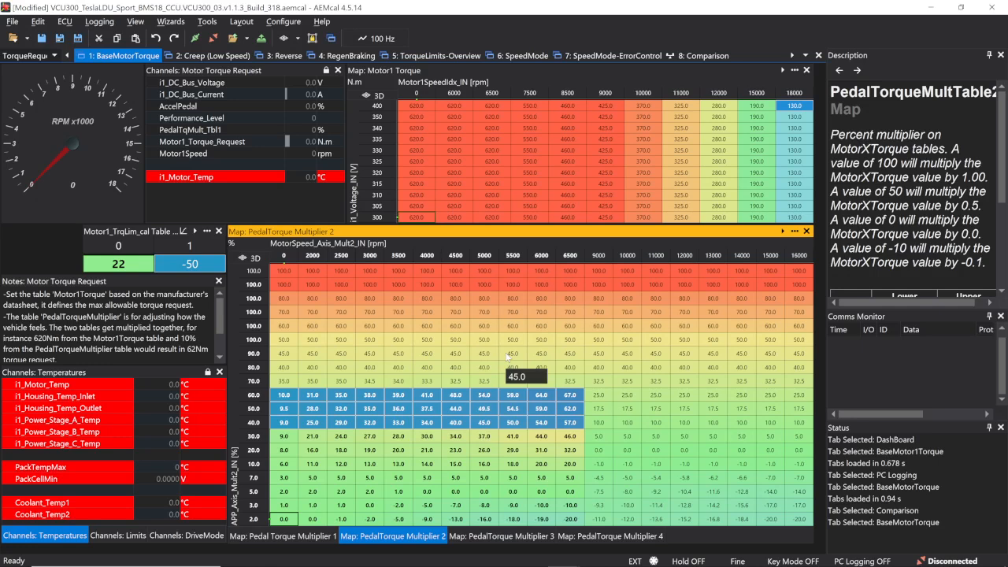
click(445, 414)
Step: Transfer the source table's 80% pedal row, 0 to 6500 rpm, into the 80% row of PedalTorque Multiplier 2
click(278, 383)
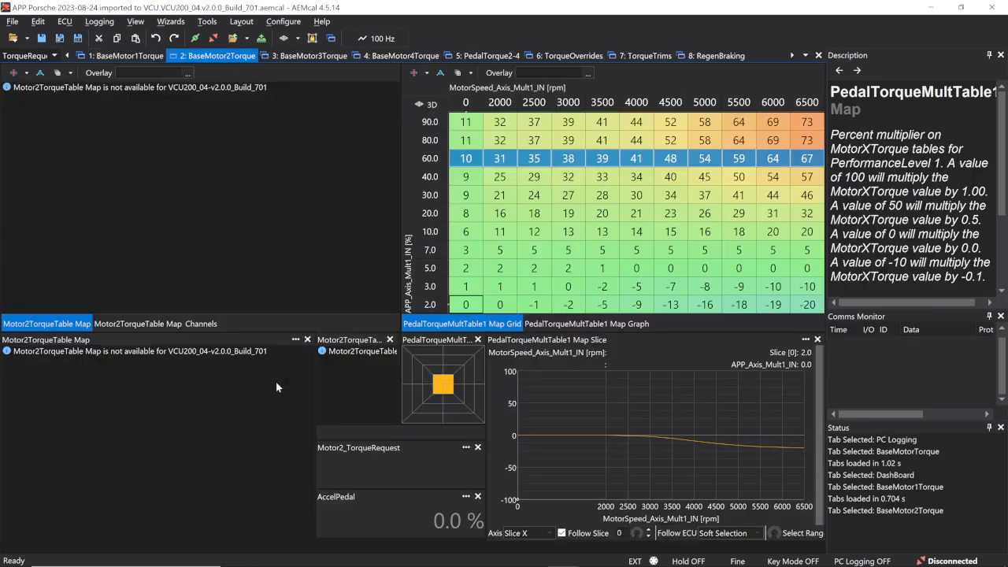
click(466, 140)
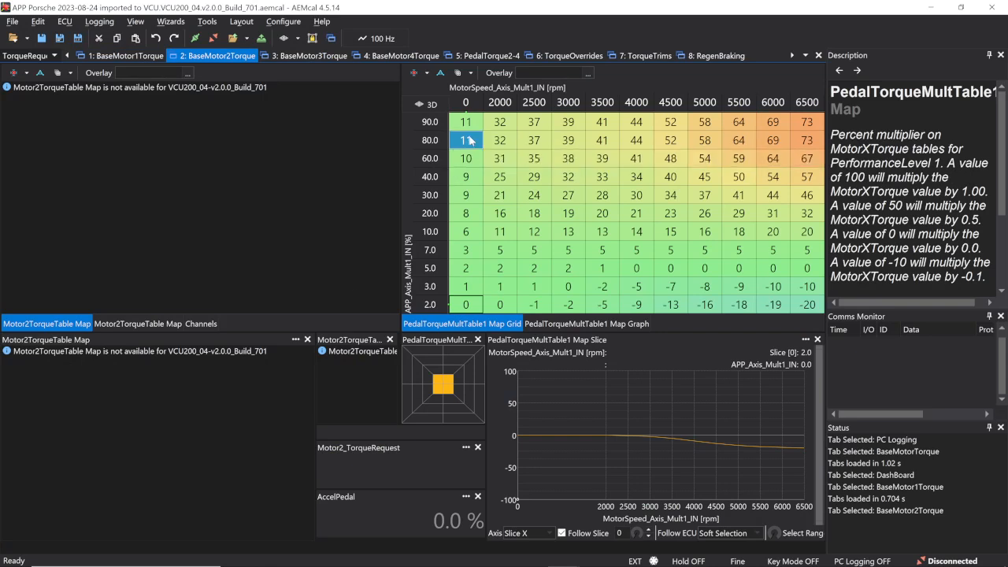
key(shift+Right)
key(shift+Right)
key(shift+Right)
key(shift+Right)
key(shift+Right)
key(shift+Right)
key(shift+Right)
key(shift+Right)
key(shift+Right)
key(shift+Right)
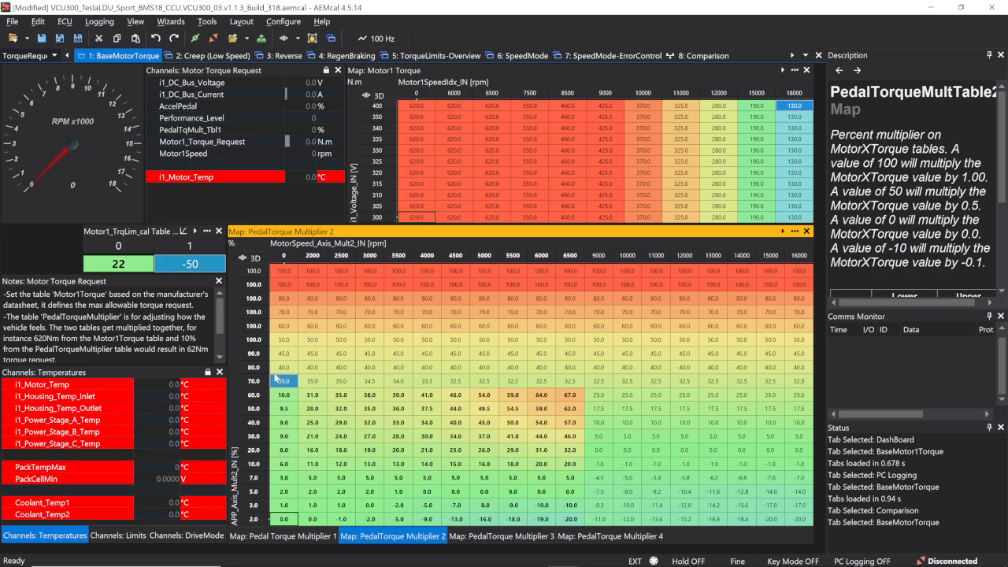
click(277, 370)
key(ctrl+v)
Step: Interpolate the 70% pedal row of PedalTorque Multiplier 2 between the 80% and 60% rows, from 0 to 6500 rpm
key(shift+Down)
key(shift+Down)
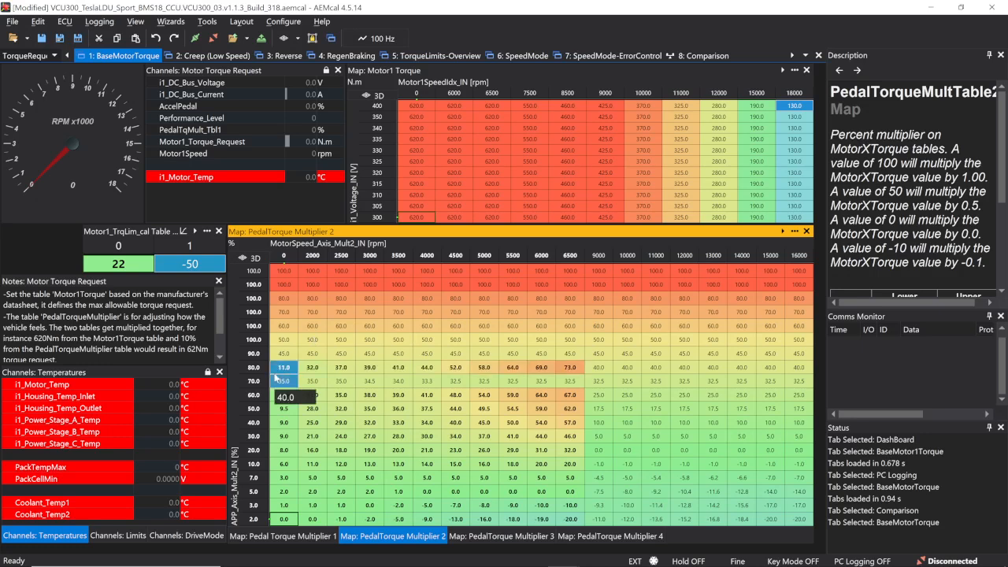
key(shift+Right)
key(shift+Right)
key(shift+Right)
key(shift+Right)
key(shift+Right)
key(shift+Right)
key(shift+Right)
key(shift+Right)
key(shift+Right)
key(shift+Right)
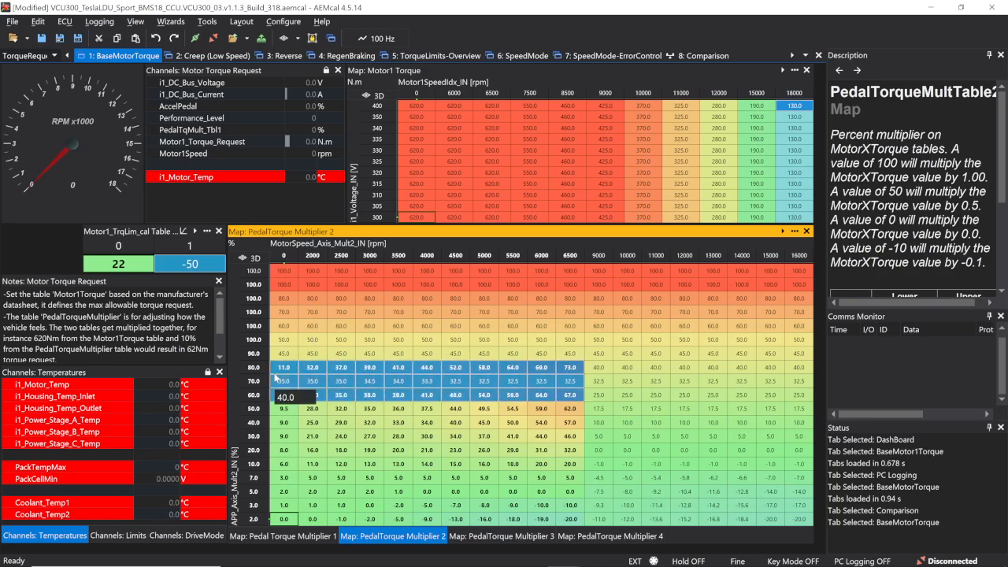
key(ctrl+i)
click(405, 409)
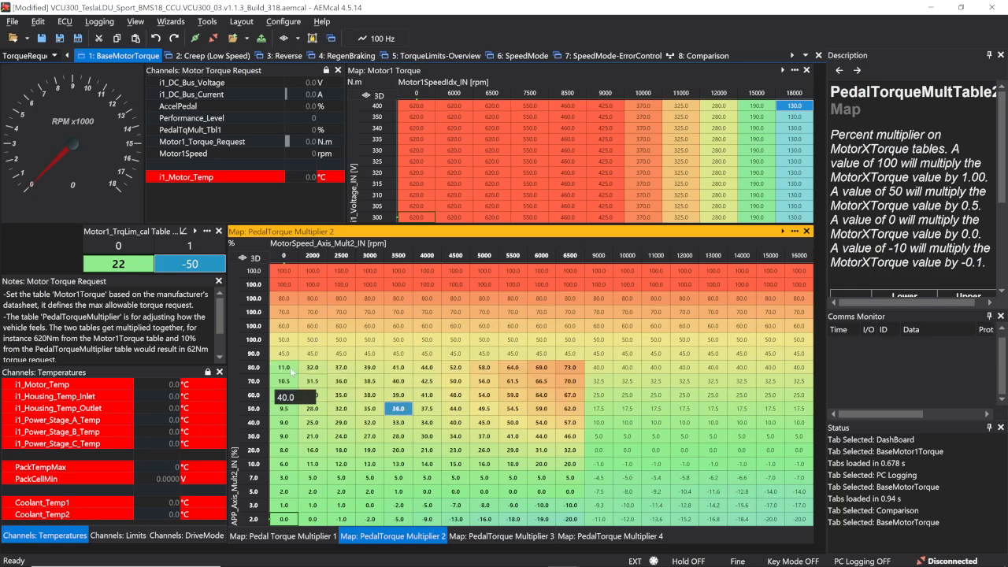
Step: Transfer the source table's 90% pedal row, 0 to 6500 rpm, into the 90% row of PedalTorque Multiplier 2
click(291, 372)
key(alt+Tab)
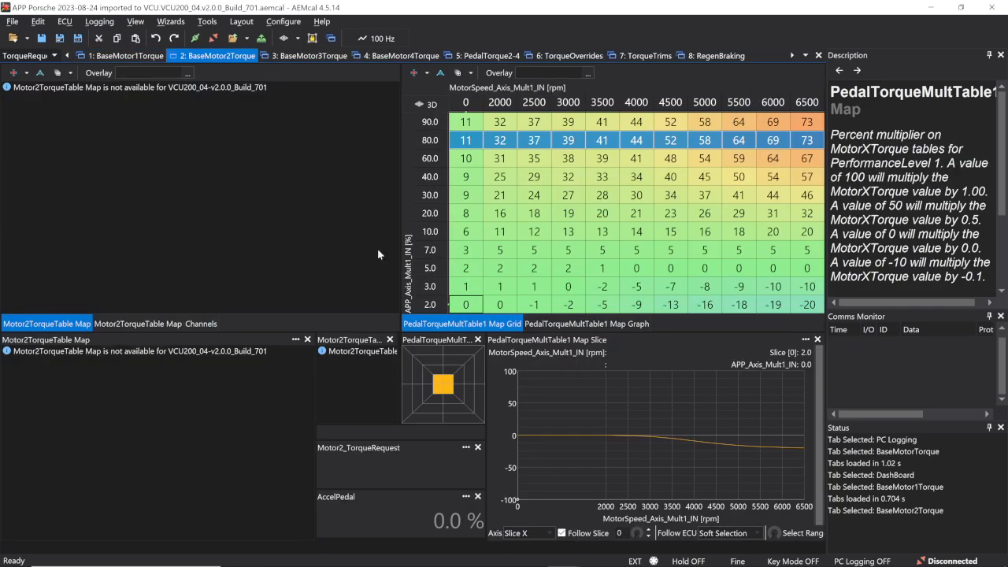
click(470, 124)
key(shift+Right)
key(shift+Right)
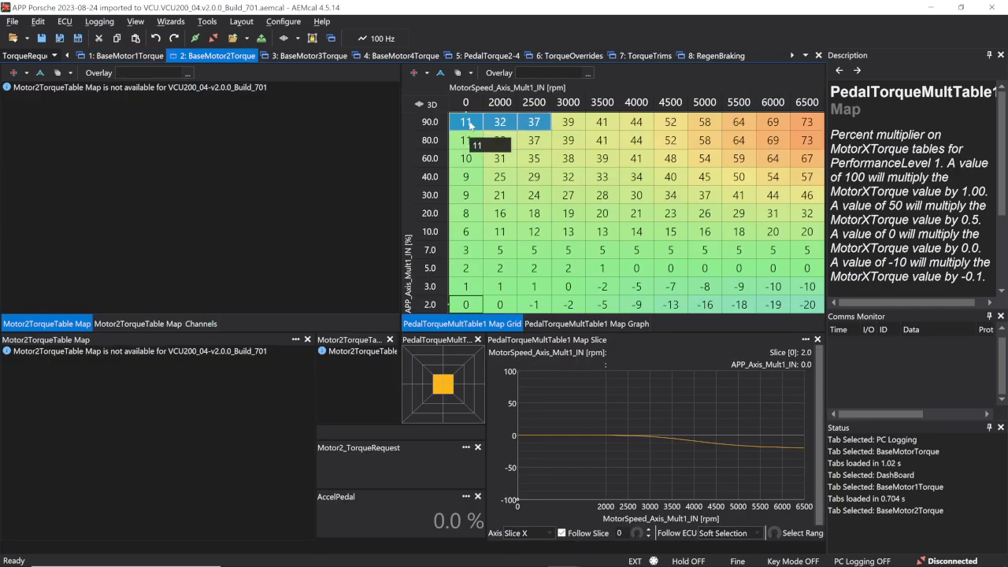
key(shift+Right)
key(shift+Right)
key(shift+Right)
key(shift+Right)
key(shift+Right)
key(shift+Right)
key(shift+Right)
key(shift+Right)
key(alt+Tab)
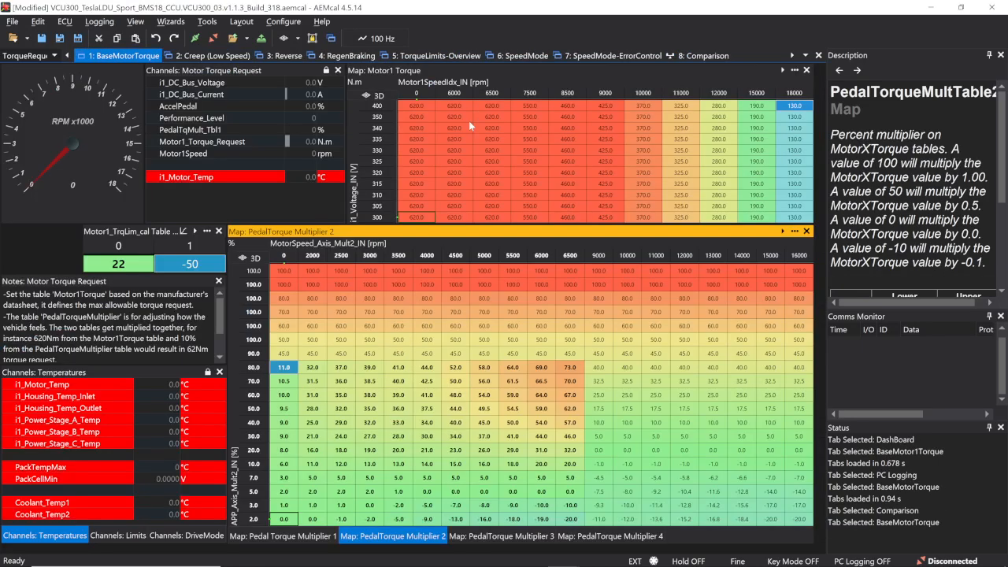
click(287, 355)
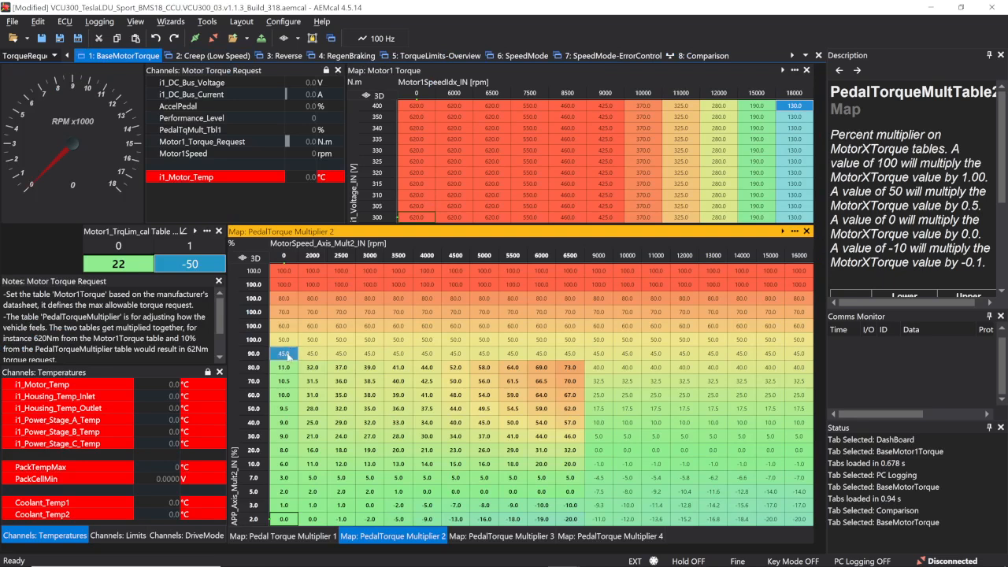
key(ctrl+v)
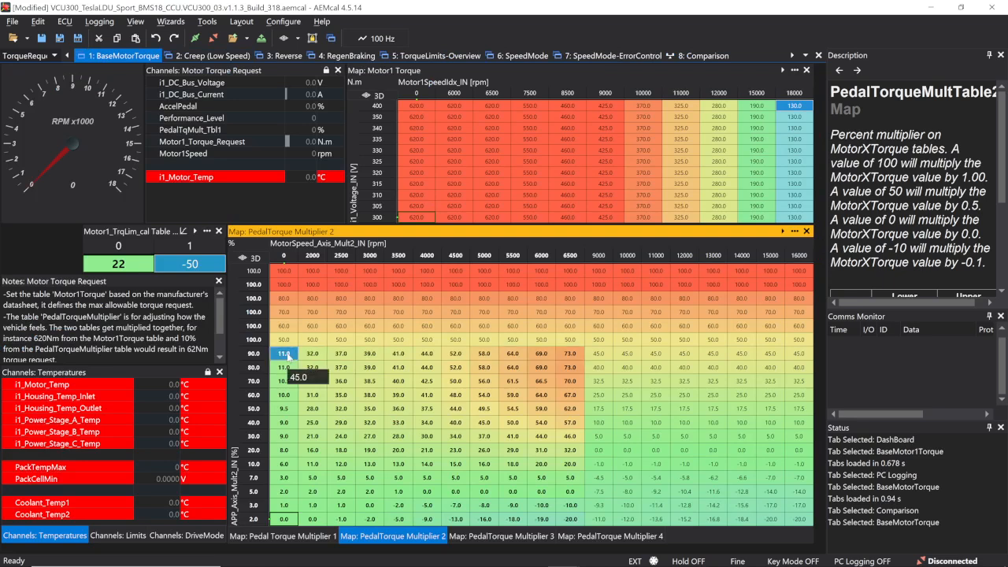
Step: Paste the same copied 90% row values into all six 100% pedal rows of PedalTorque Multiplier 2
key(Up)
key(ctrl+v)
key(Up)
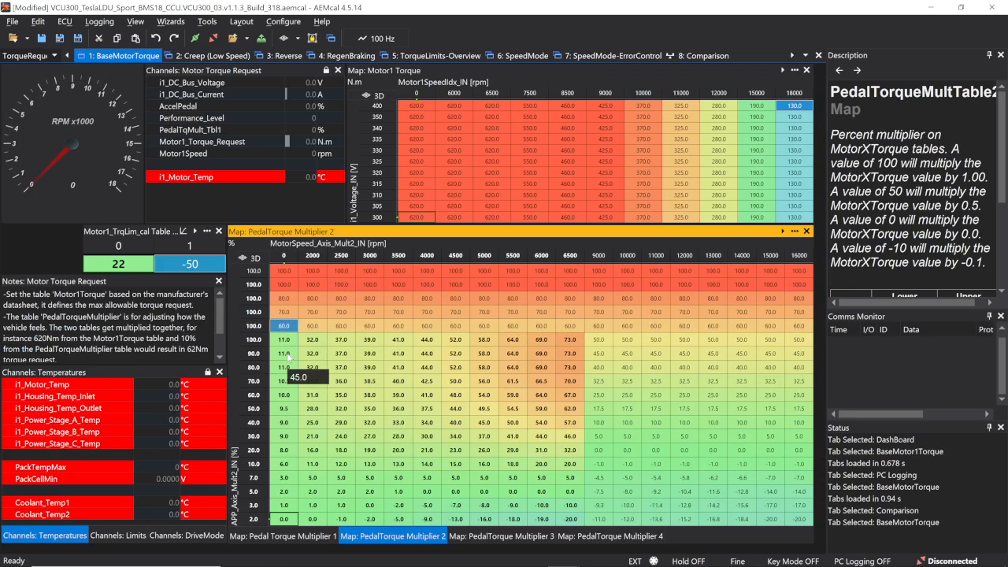
key(ctrl+v)
key(Up)
key(ctrl+v)
key(Up)
key(ctrl+v)
key(Up)
key(ctrl+v)
key(Up)
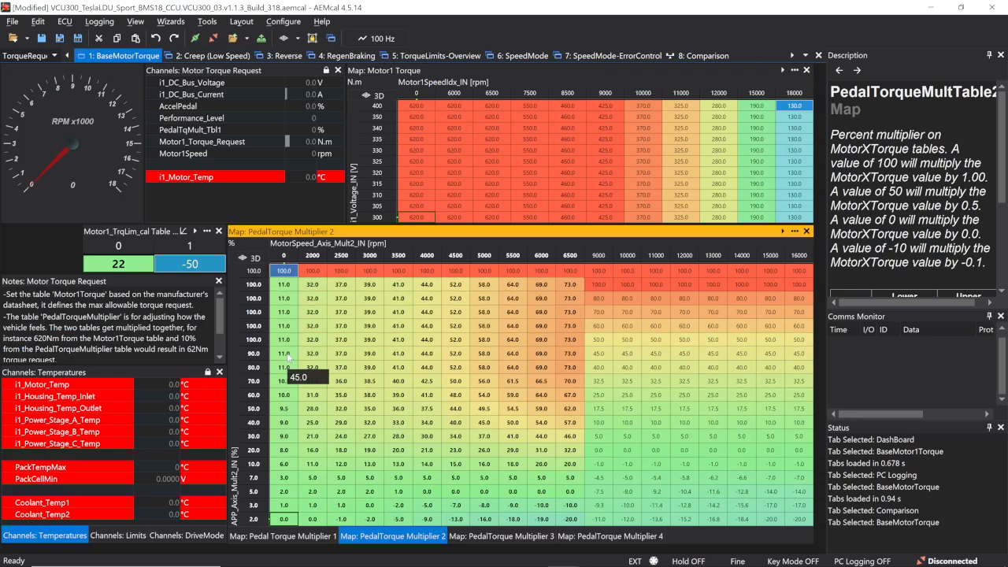
key(ctrl+v)
Step: Copy the entire 6500 rpm column of PedalTorque Multiplier 2, from the uppermost 100% pedal row to the 2% row
key(Right)
key(Right)
key(Right)
key(Right)
key(Right)
key(Right)
key(Right)
key(Right)
key(Right)
key(Right)
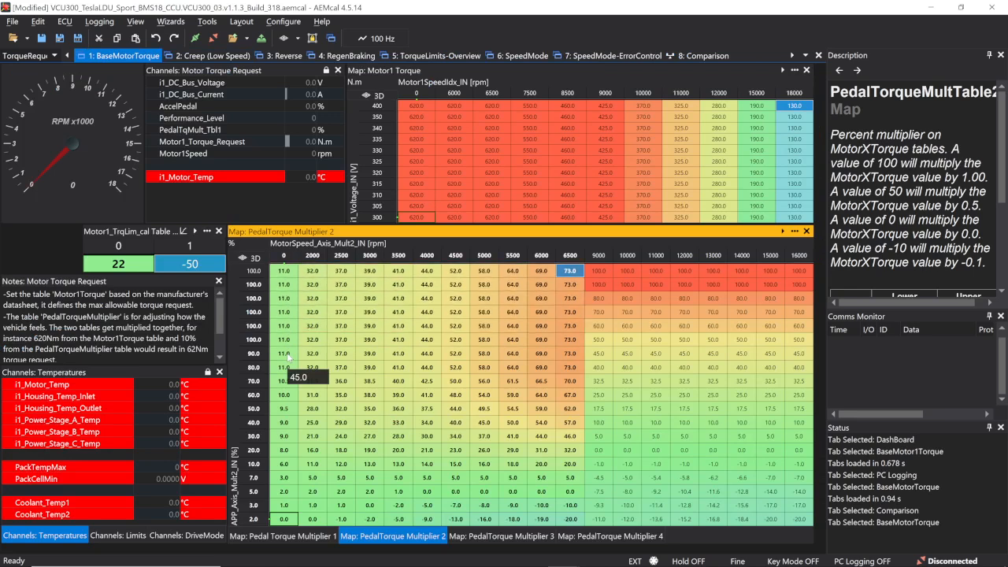
key(shift+Down)
key(shift+Down)
key(shift+Down)
key(shift+Down)
key(shift+Down)
key(shift+Down)
key(shift+Down)
key(shift+Down)
key(shift+Down)
key(shift+Down)
key(shift+Down)
key(shift+Down)
key(shift+Down)
key(shift+Down)
key(shift+Down)
key(shift+Down)
key(shift+Down)
key(shift+Down)
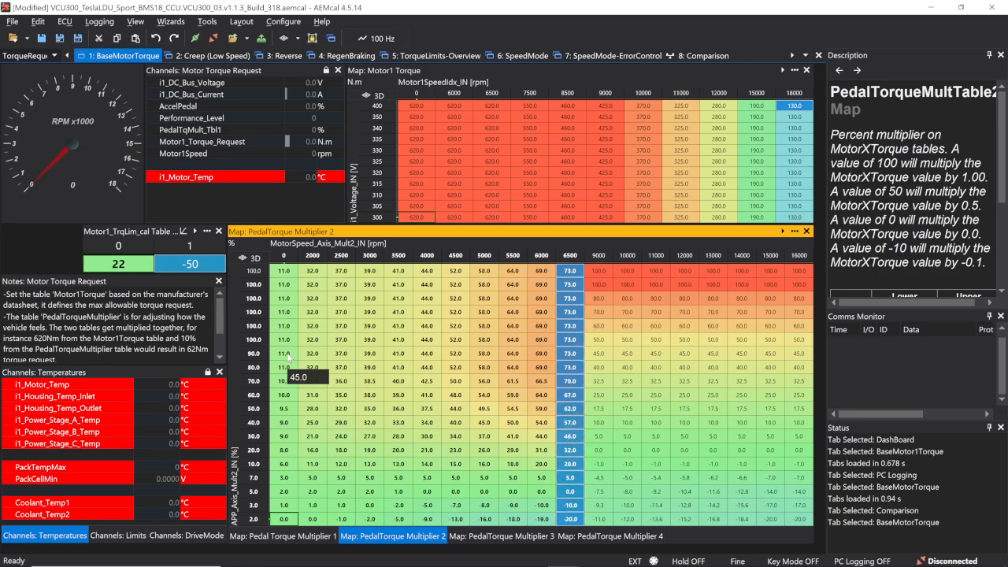
key(Right)
key(Up)
key(Up)
key(Up)
key(Up)
key(Up)
key(Up)
key(Up)
key(Up)
key(Up)
key(Up)
key(Up)
key(Up)
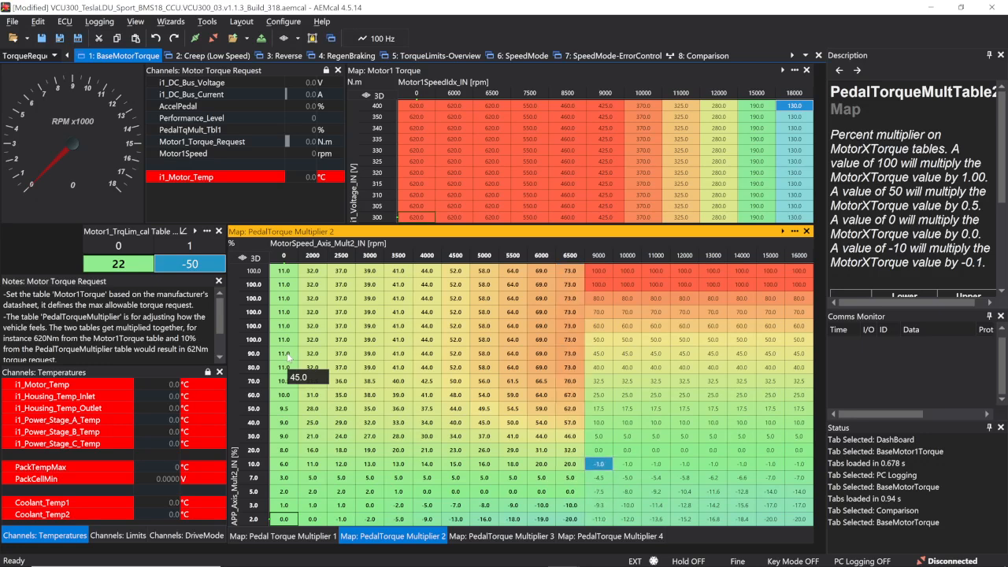
key(Up)
key(Up)
key(Up)
key(Up)
key(Up)
key(Up)
key(Up)
text(73)
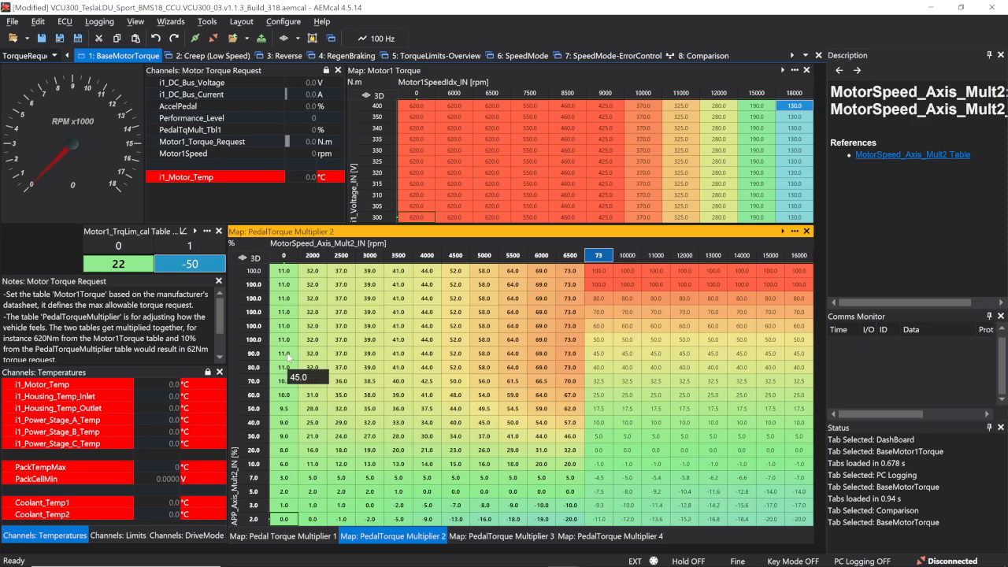
key(Escape)
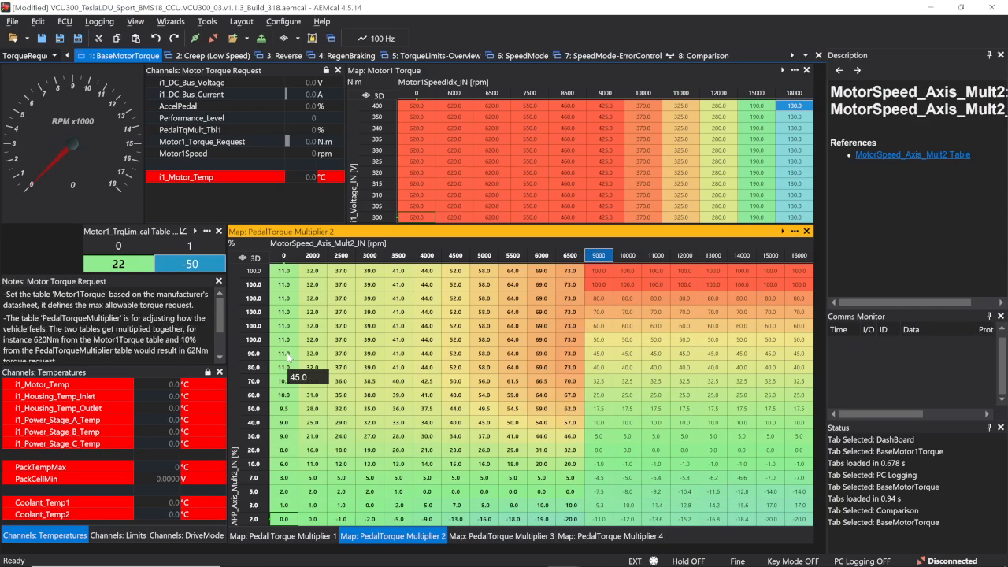
Step: Paste the copied 6500 rpm column values into each column of PedalTorque Multiplier 2 from 9000 to 16000 rpm
click(608, 275)
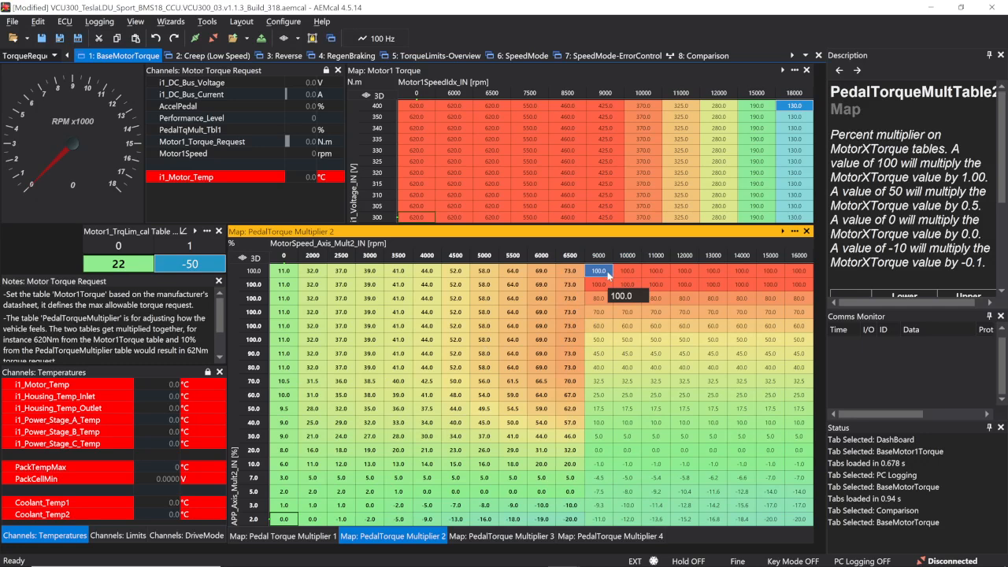
text(73.0 73.0 73.0 73.0 73.0 73.0 73.0 70.0 67.0 62.0 57.0 46.0 32.0 20.0 5.0 0.0 -10.0 -20.0)
click(627, 272)
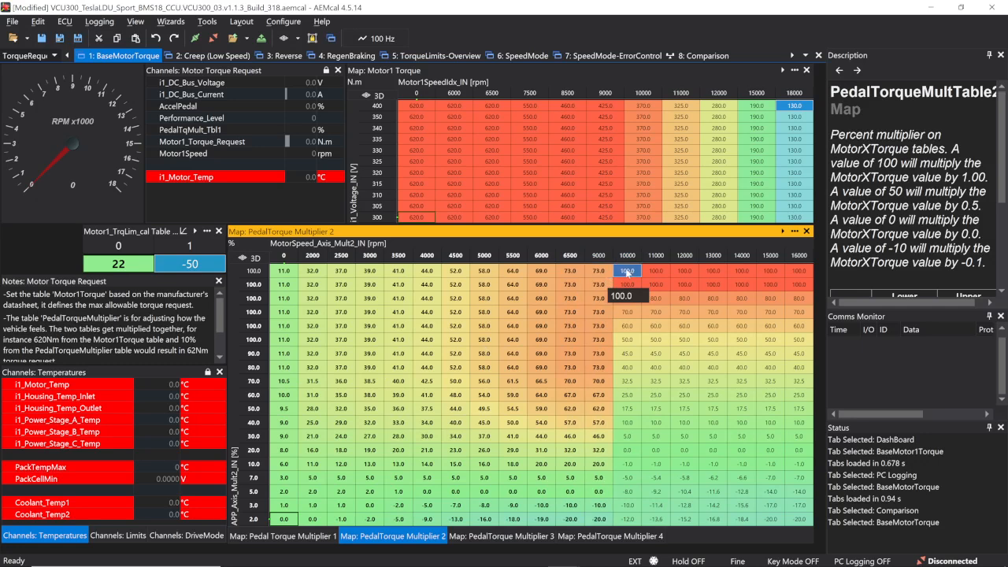
key(ctrl+v)
key(Right)
key(ctrl+v)
key(Right)
key(ctrl+v)
key(Right)
key(ctrl+v)
key(Right)
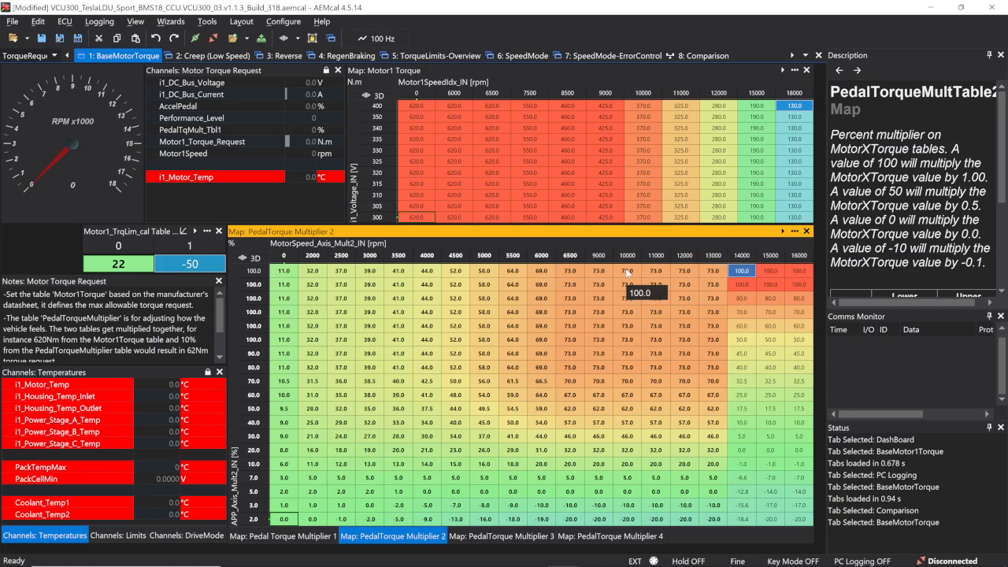
key(ctrl+v)
key(Right)
key(ctrl+v)
key(Right)
key(ctrl+v)
Step: Review the filled PedalTorque Multiplier 2 map across its speed columns, including the 0 rpm cells at 3% and 2% pedal
key(Left)
key(Left)
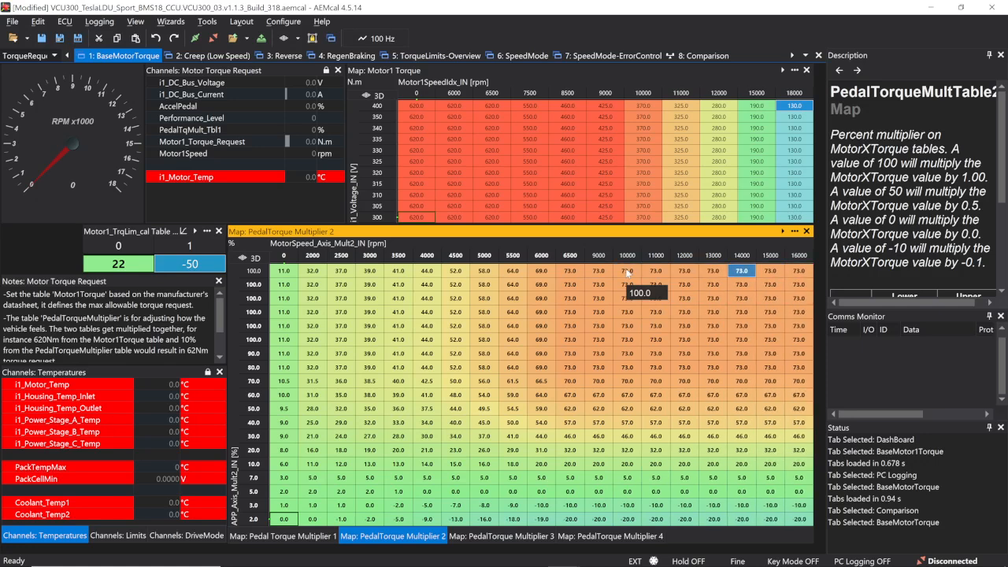
key(Left)
key(Left)
key(Left)
key(Left)
key(Left)
key(Left)
key(Left)
key(Left)
key(Left)
key(Left)
key(Left)
key(Left)
key(Left)
key(Left)
key(Left)
key(Left)
key(Left)
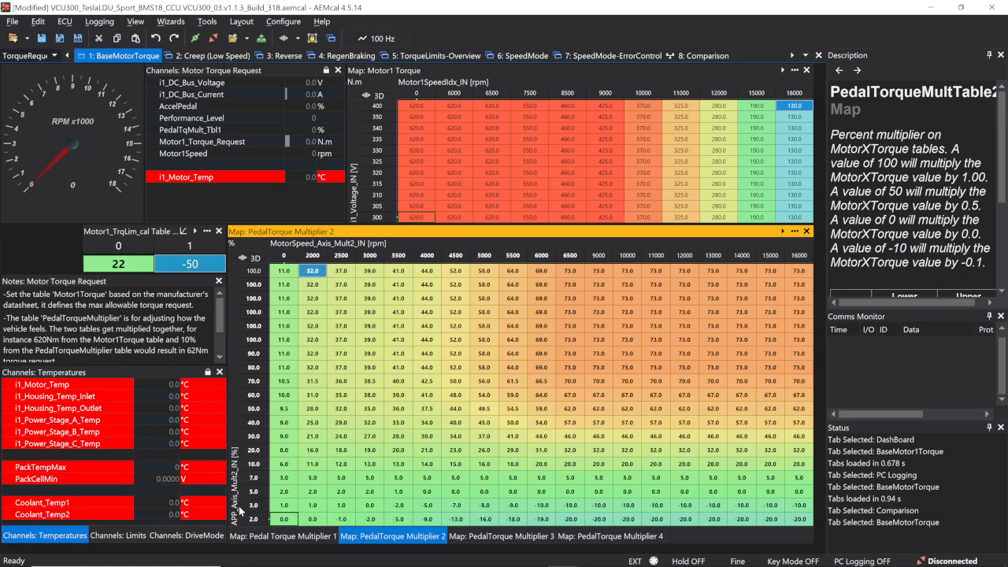
click(286, 508)
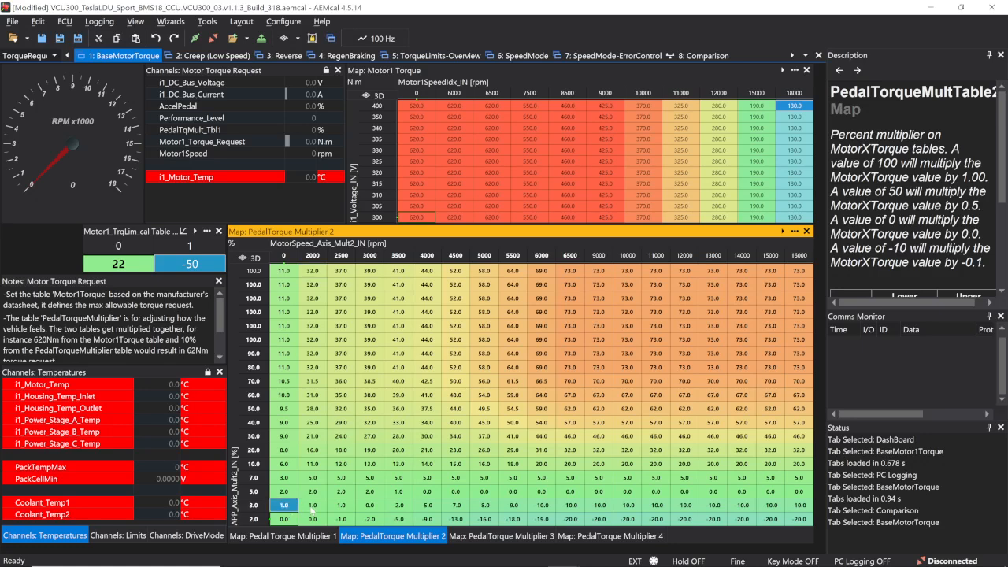
click(284, 518)
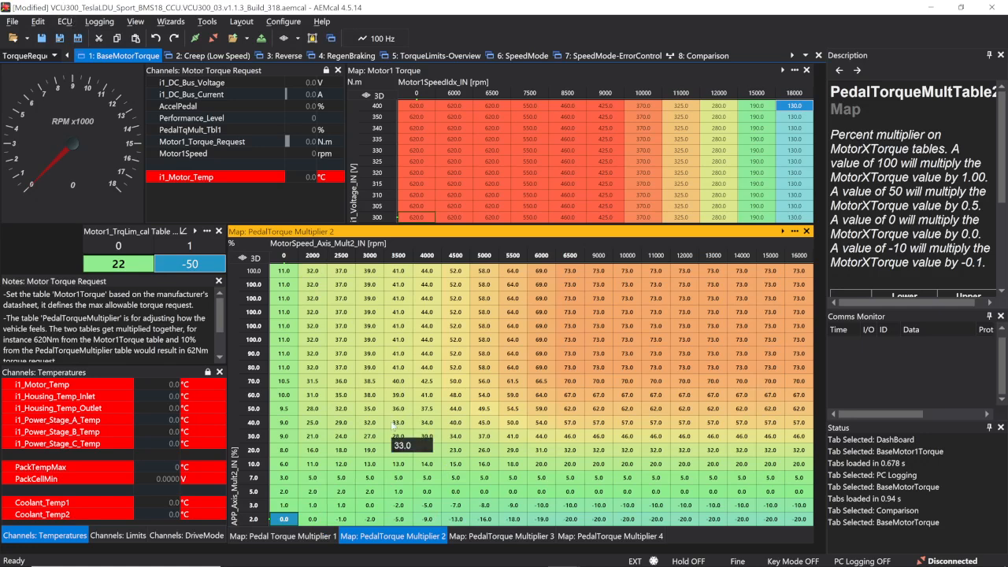
key(alt+Tab)
key(alt+Tab)
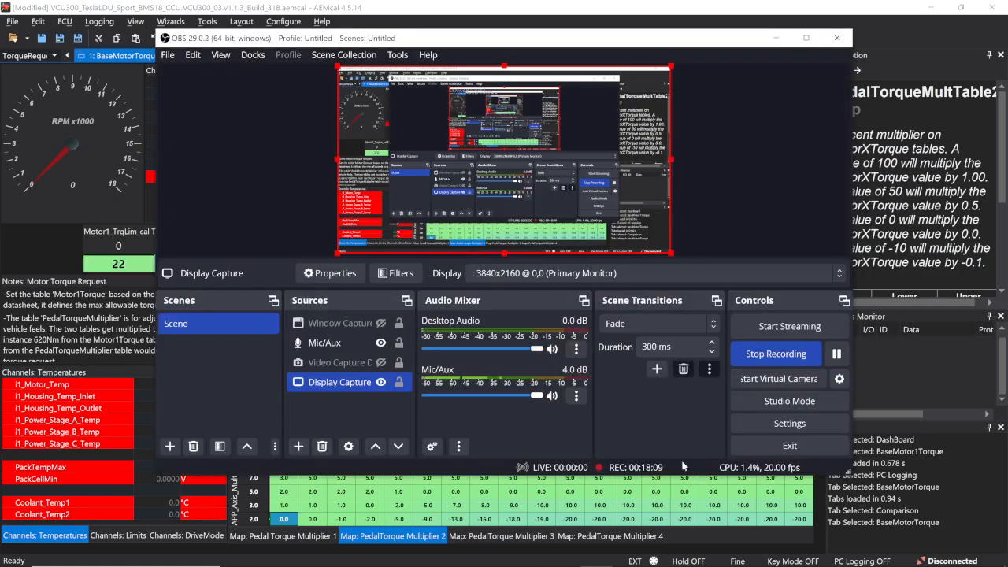